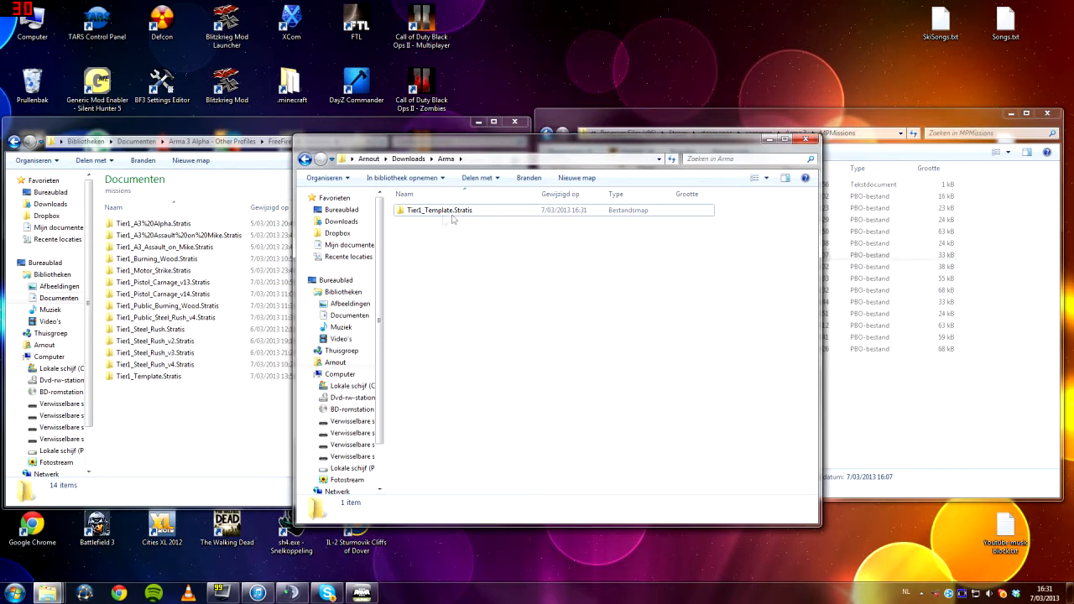
Locate the Tier1_Template.Stratis folder in the Downloads Arma folder and select its counterpart in the profile's missions folder
mouse_move(456, 215)
left_click(209, 438)
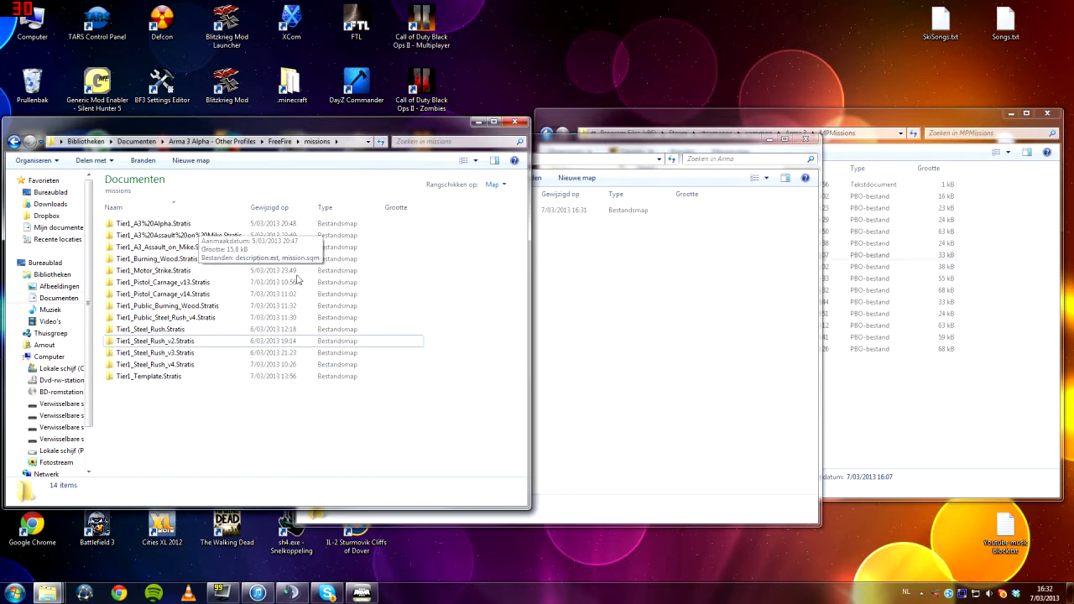
left_click(608, 377)
left_click(194, 430)
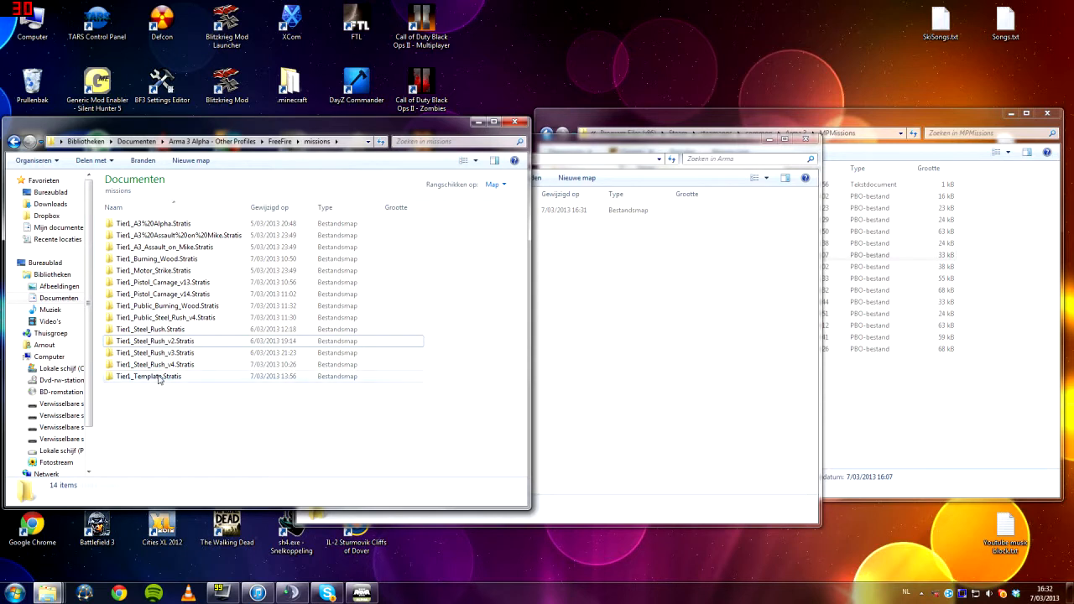
left_click(158, 378)
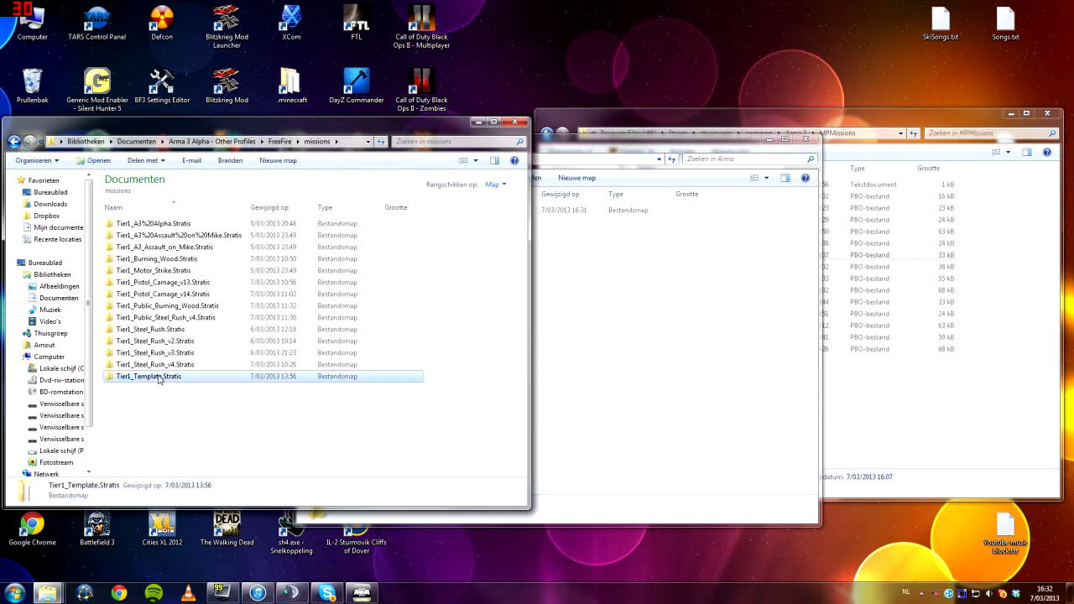
Browse from Documents through "Arma 3 Alpha - Other Profiles" and the profile folder to its missions folder
left_click(55, 300)
double_click(171, 331)
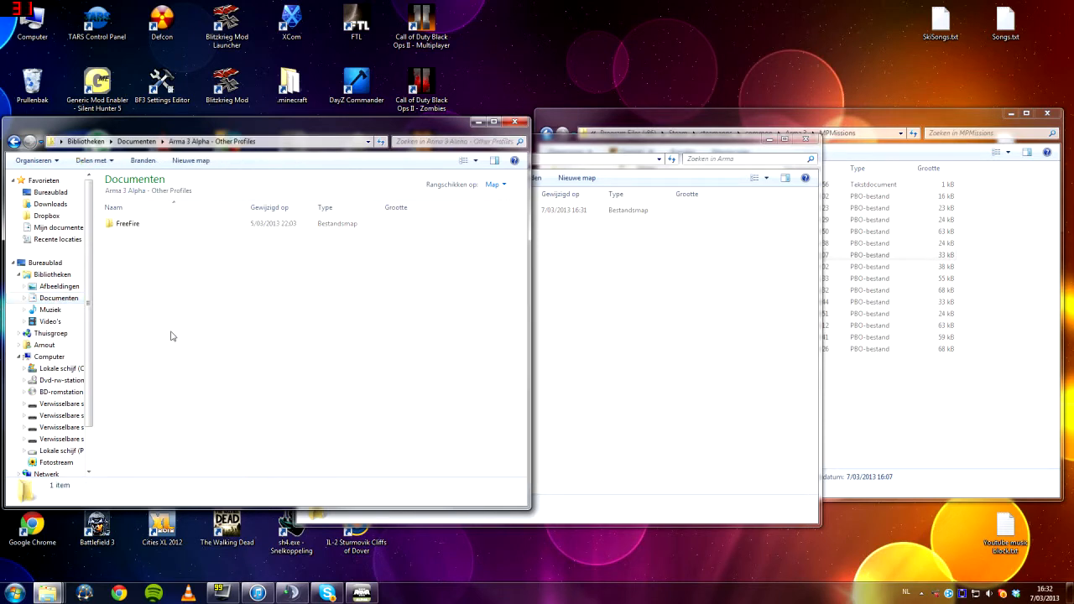
double_click(128, 225)
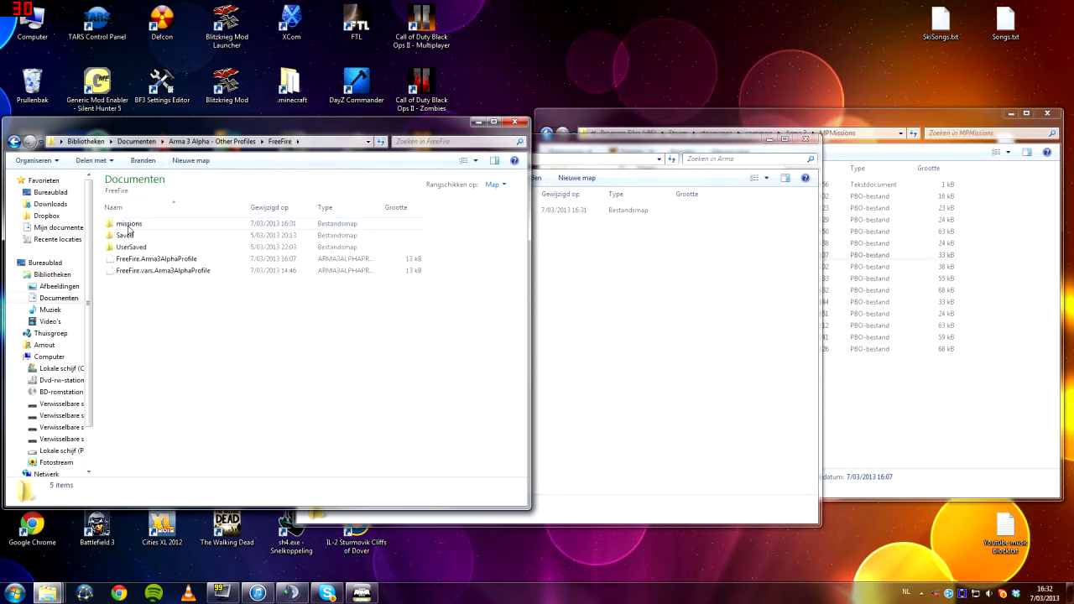
double_click(129, 224)
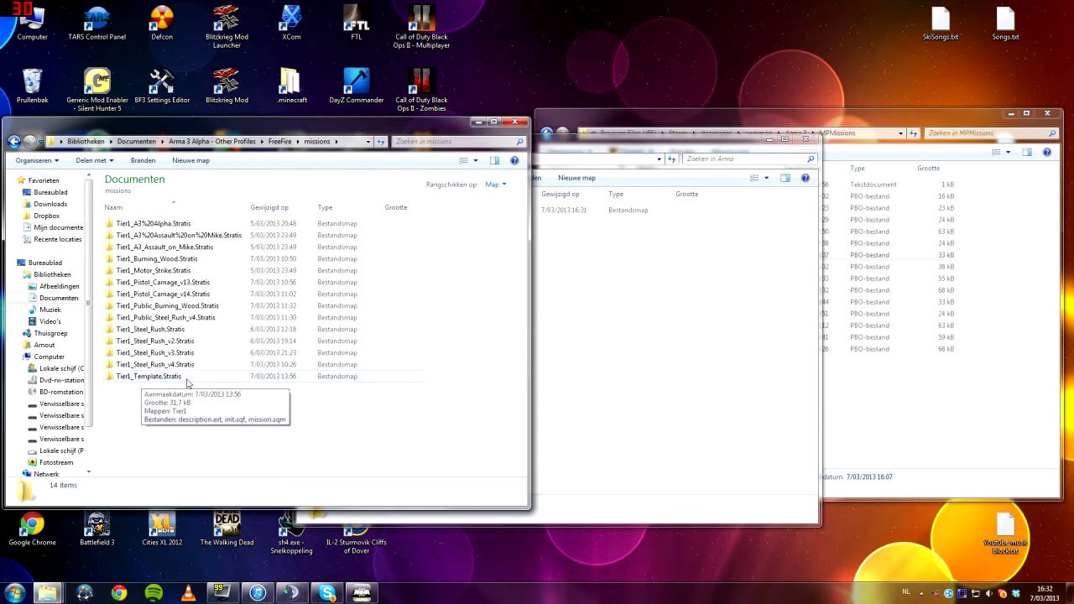
Inspect the contents of the Tier1_Template.Stratis folder and return to the missions folder
left_click(625, 364)
left_click(233, 411)
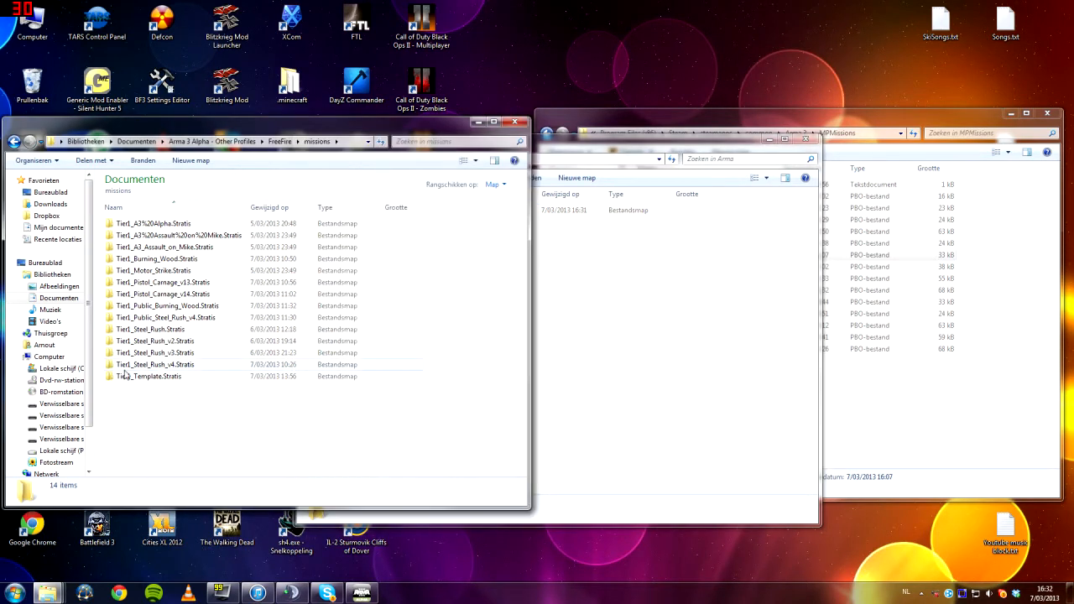
left_click(193, 381)
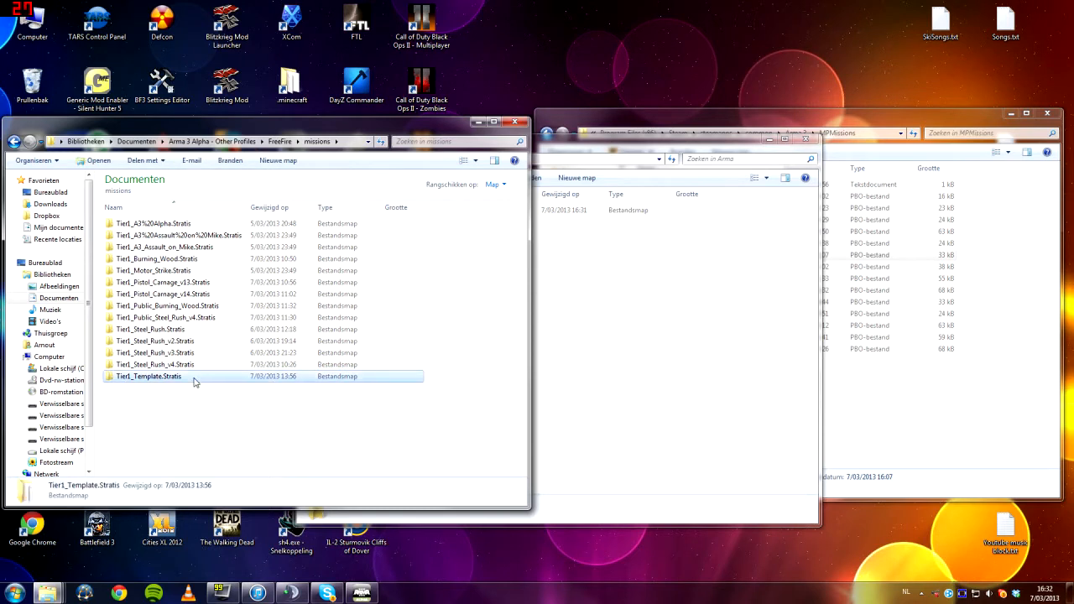
double_click(145, 376)
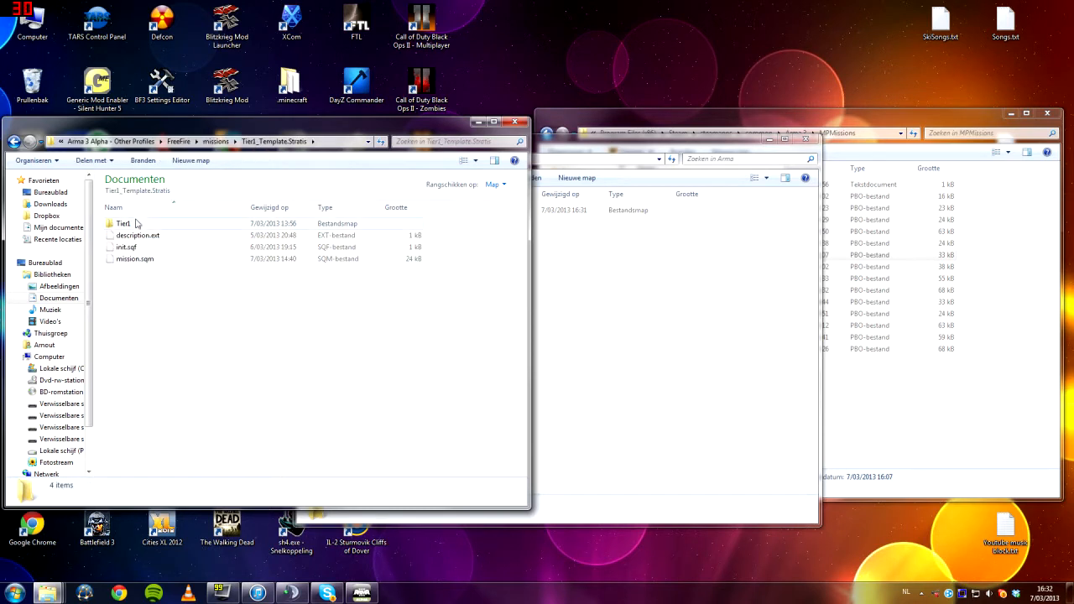
left_click(215, 141)
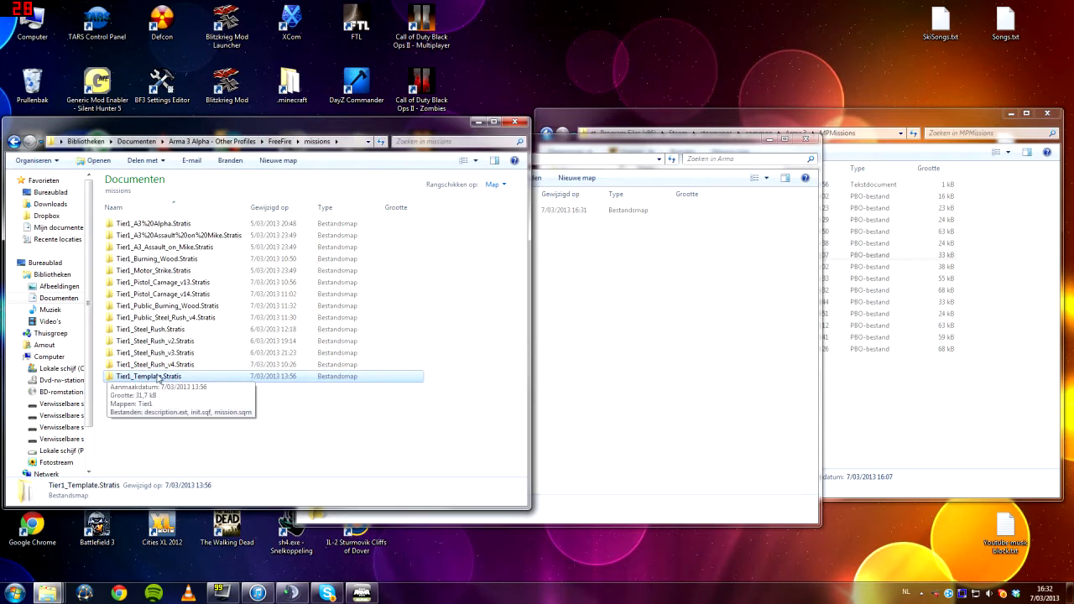
Switch to the Arma 3 mission editor and load the Tier1_Template mission for the Stratis map
left_click(362, 593)
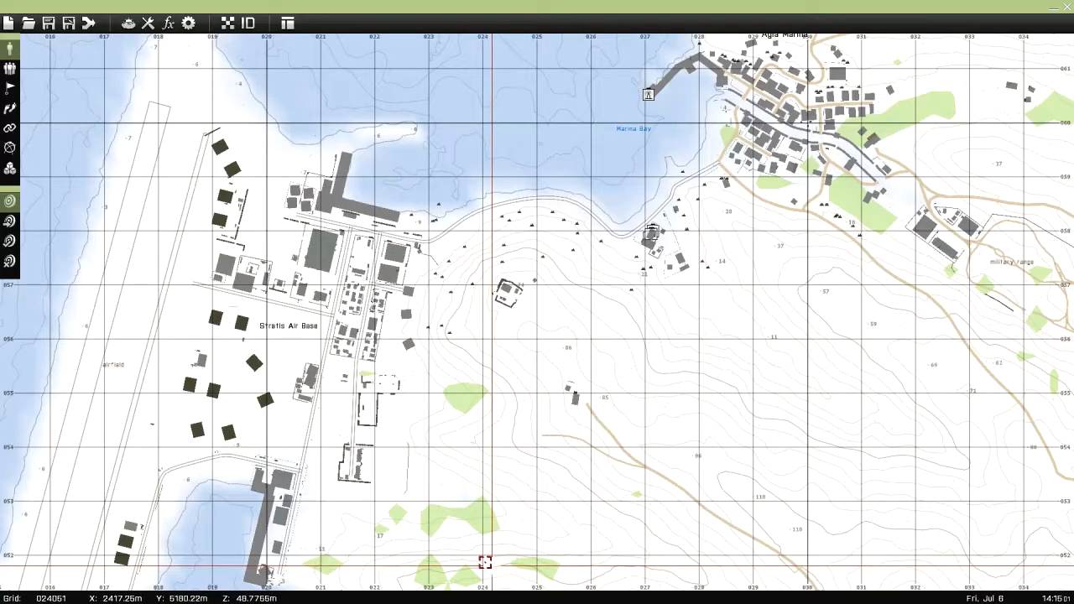
right_click_drag(429, 450, 474, 389)
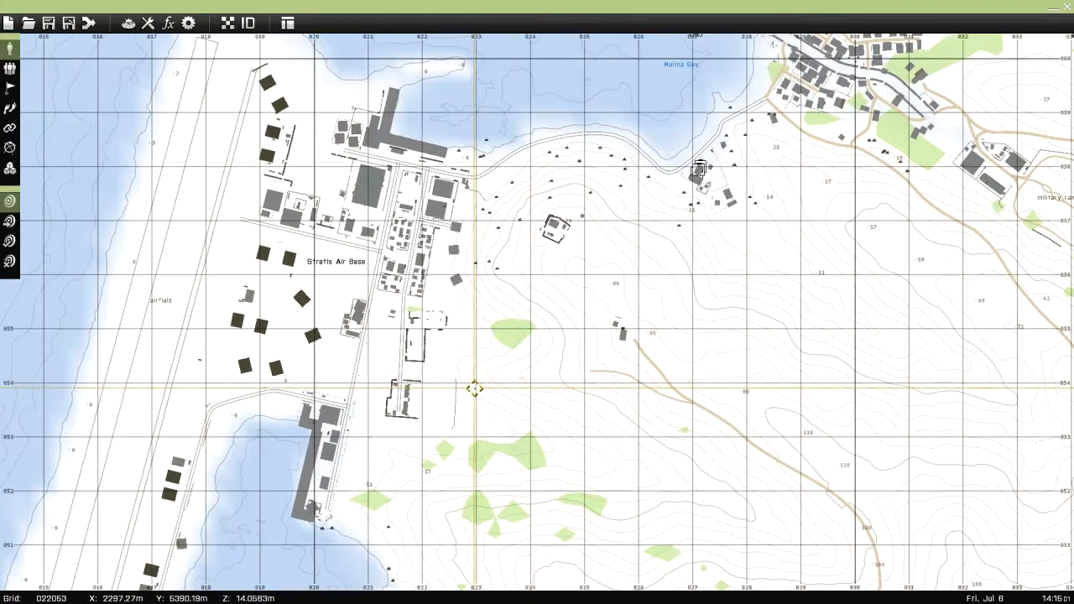
right_click_drag(505, 337, 444, 314)
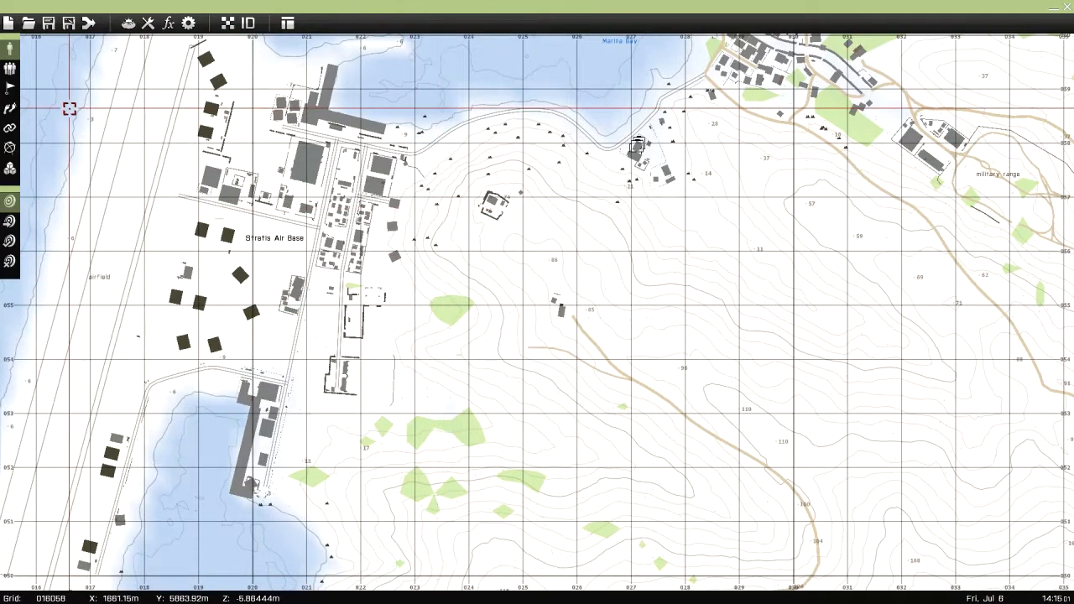
left_click(30, 28)
left_click(392, 342)
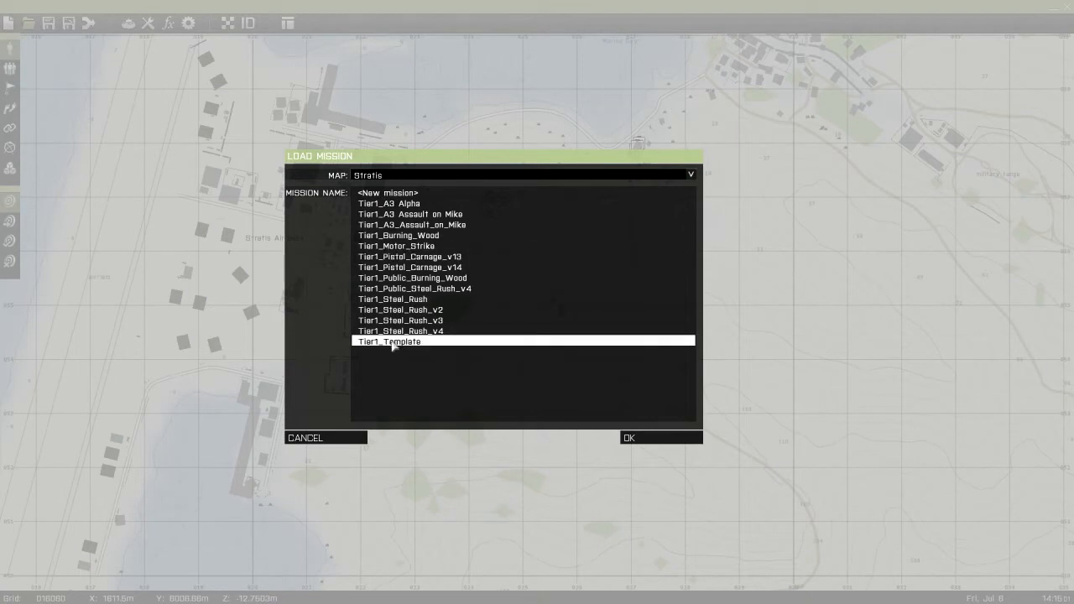
left_click(631, 438)
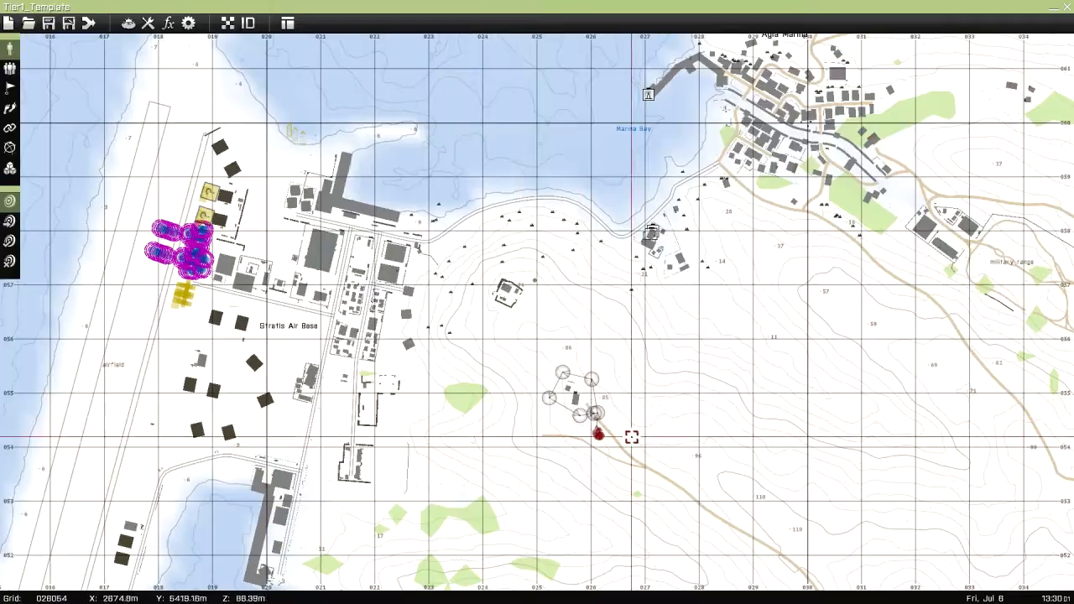
Examine the playable unit groups on the Stratis Air Base airfield and the yellow objects just south of them
scroll(377, 352, "up", 5)
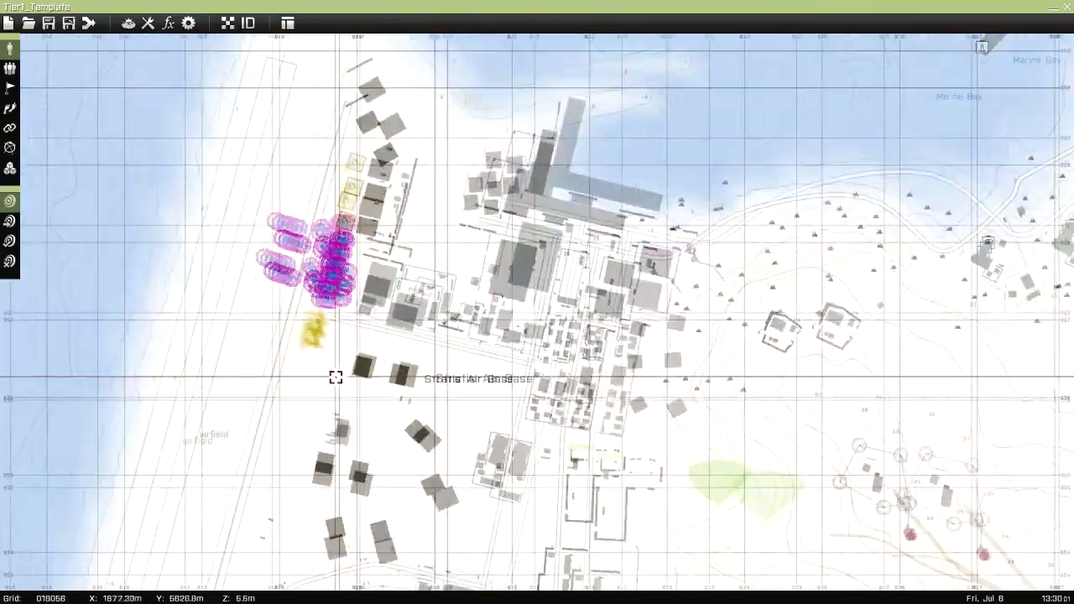
scroll(335, 376, "up", 3)
right_click_drag(202, 355, 261, 530)
right_click_drag(238, 458, 333, 412)
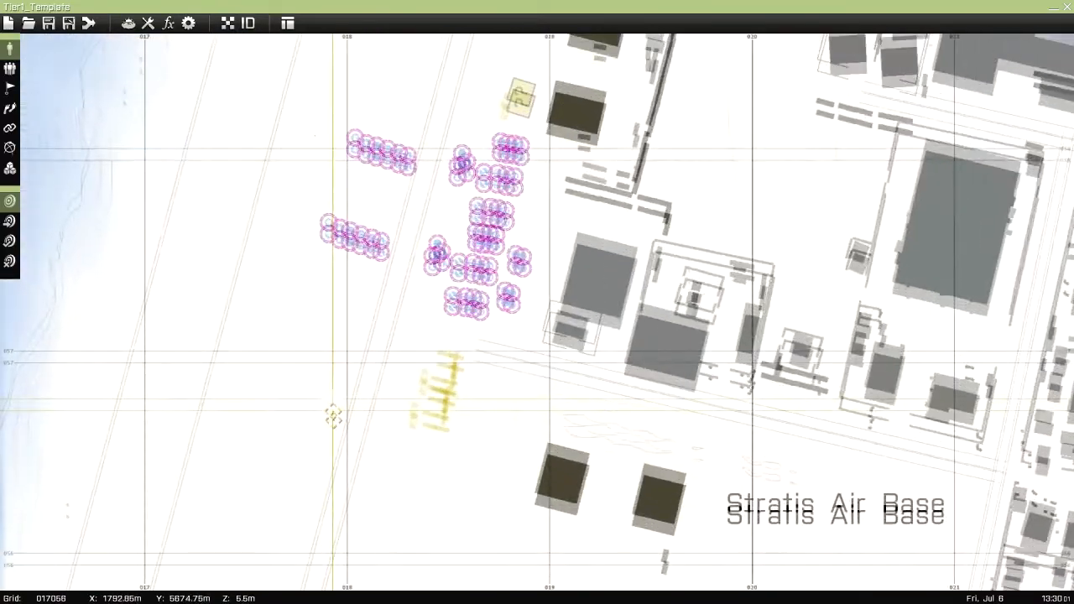
left_click_drag(273, 97, 622, 351)
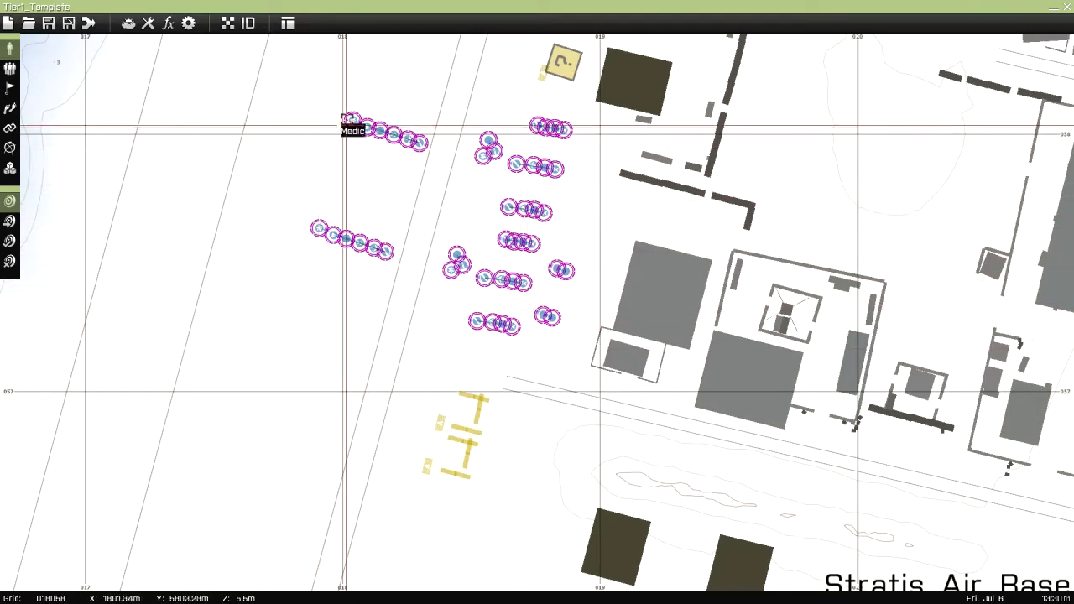
scroll(591, 345, "down", 2)
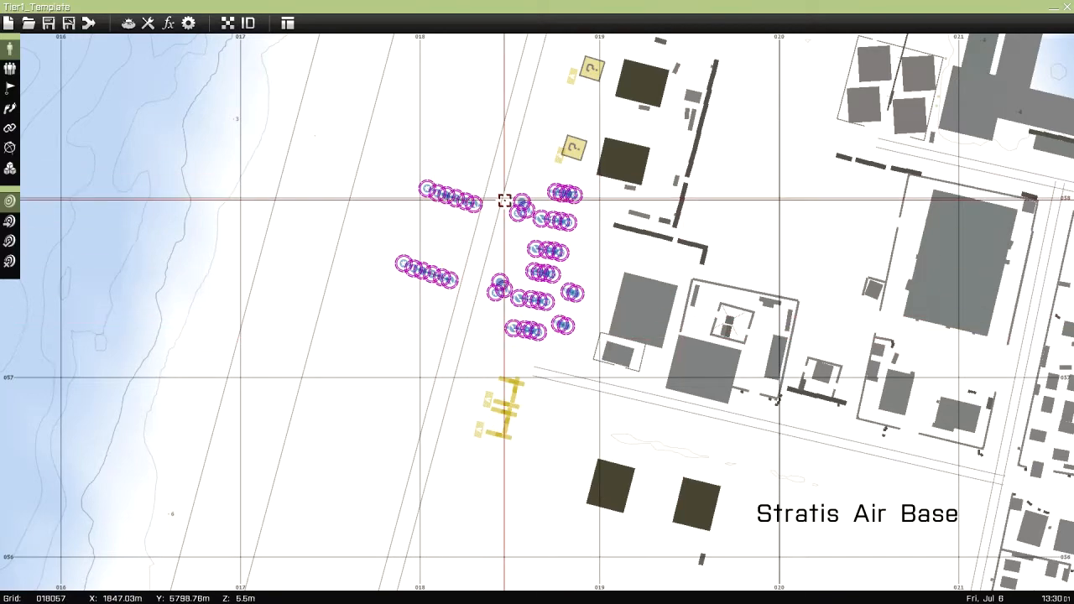
scroll(491, 376, "up", 3)
scroll(498, 357, "up", 2)
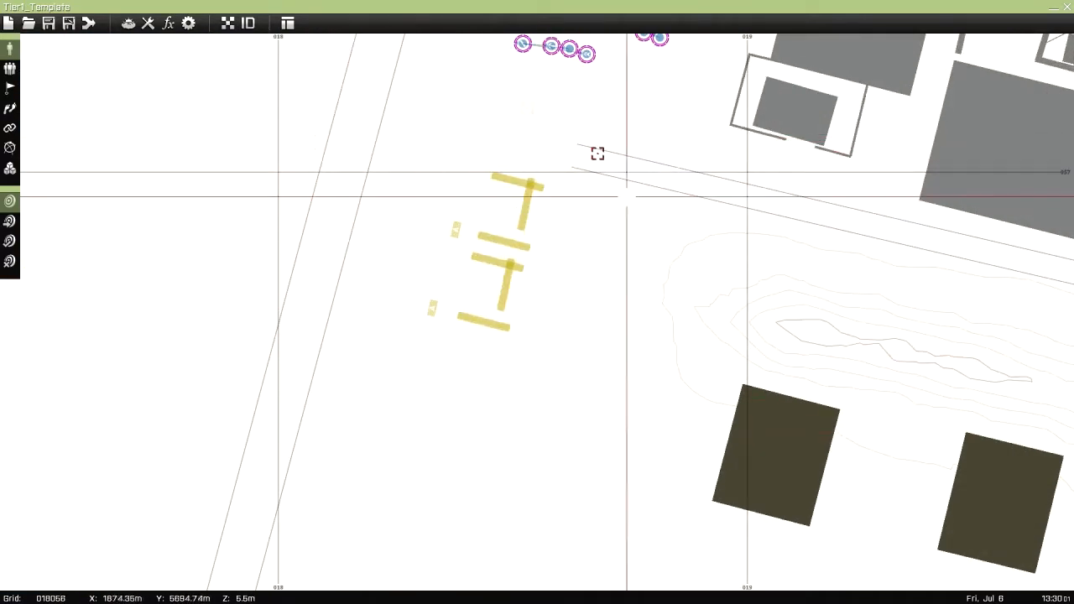
scroll(410, 252, "down", 2)
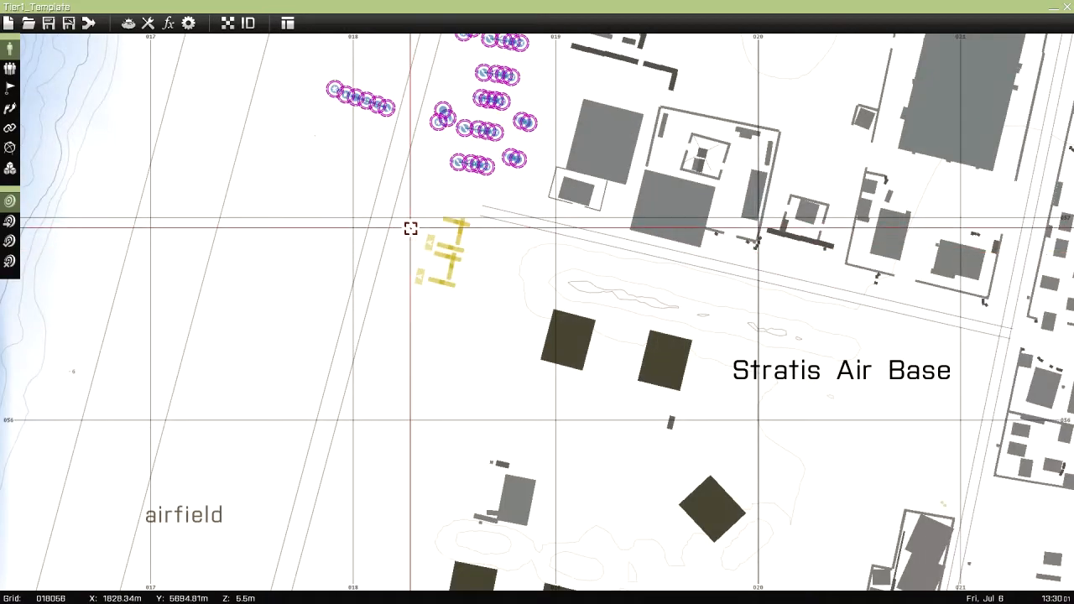
right_click_drag(410, 229, 417, 311)
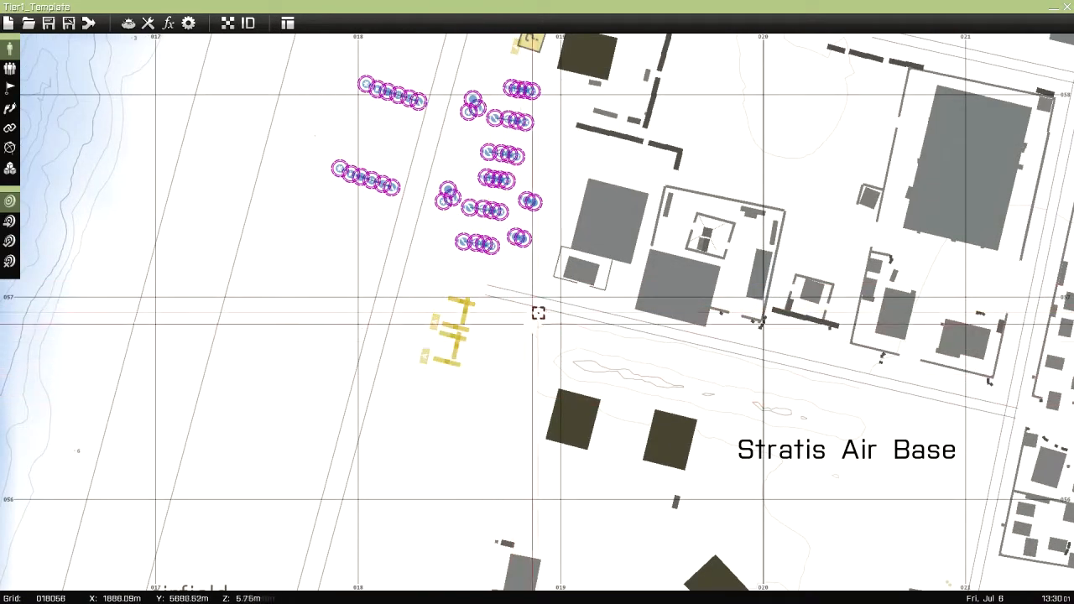
Examine the yellow vehicles north of the unit groups and the wider map towards the waypointed red group east of the base
right_click_drag(400, 311, 439, 603)
left_click_drag(425, 156, 553, 322)
left_click(523, 414)
right_click_drag(523, 415, 540, 300)
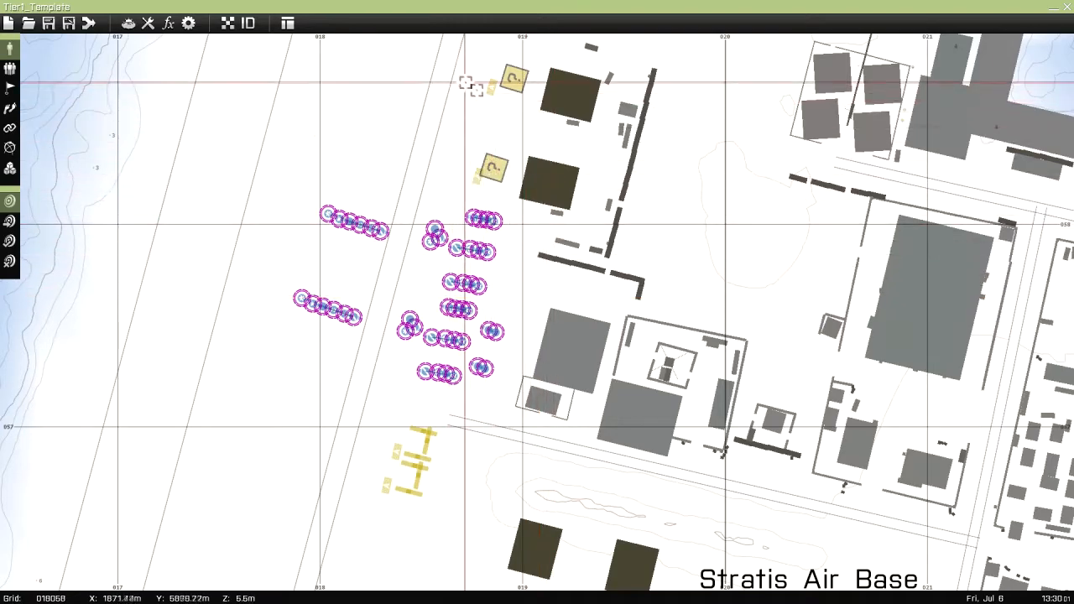
right_click_drag(213, 424, 163, 280)
scroll(186, 382, "down", 3)
scroll(573, 398, "up", 1)
scroll(573, 398, "down", 4)
right_click_drag(624, 465, 487, 334)
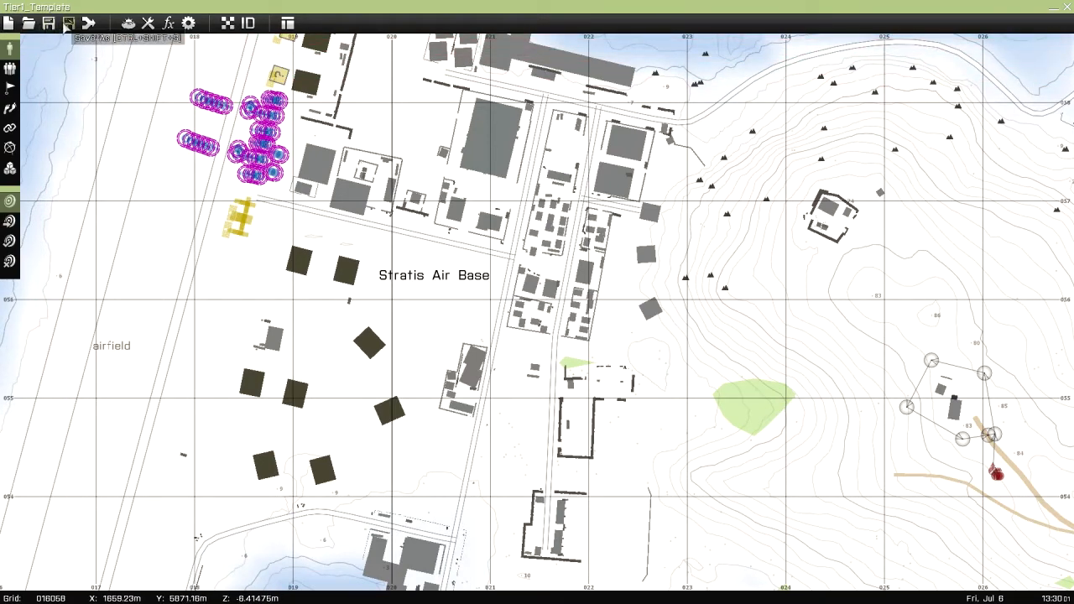
Set the mission's intel name to "Dancing Bear" and its description to "A bear that dances", and check the saved entries
left_click(127, 24)
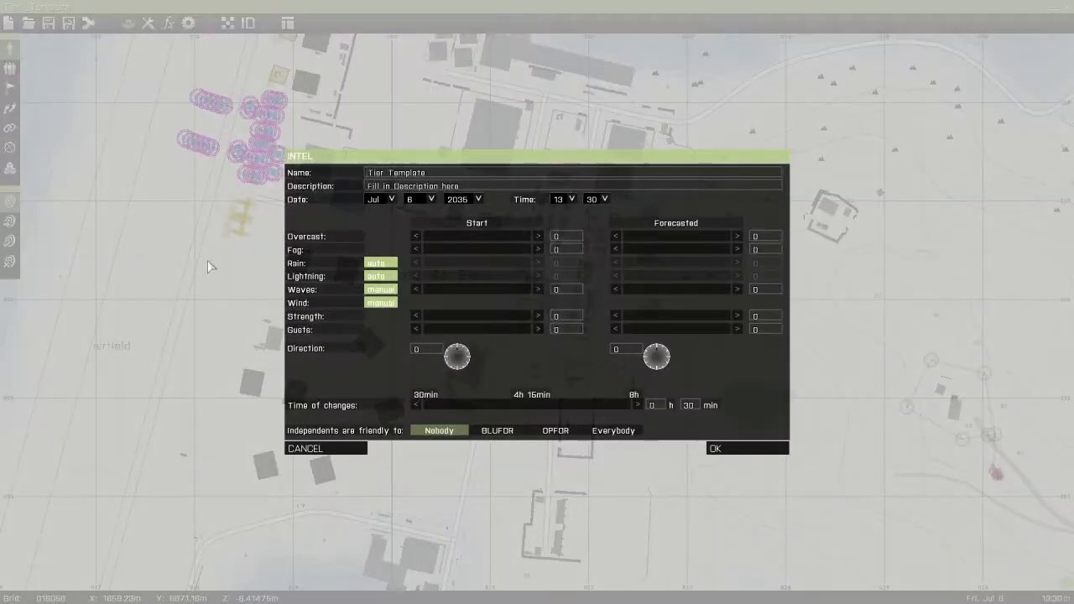
left_click(432, 174)
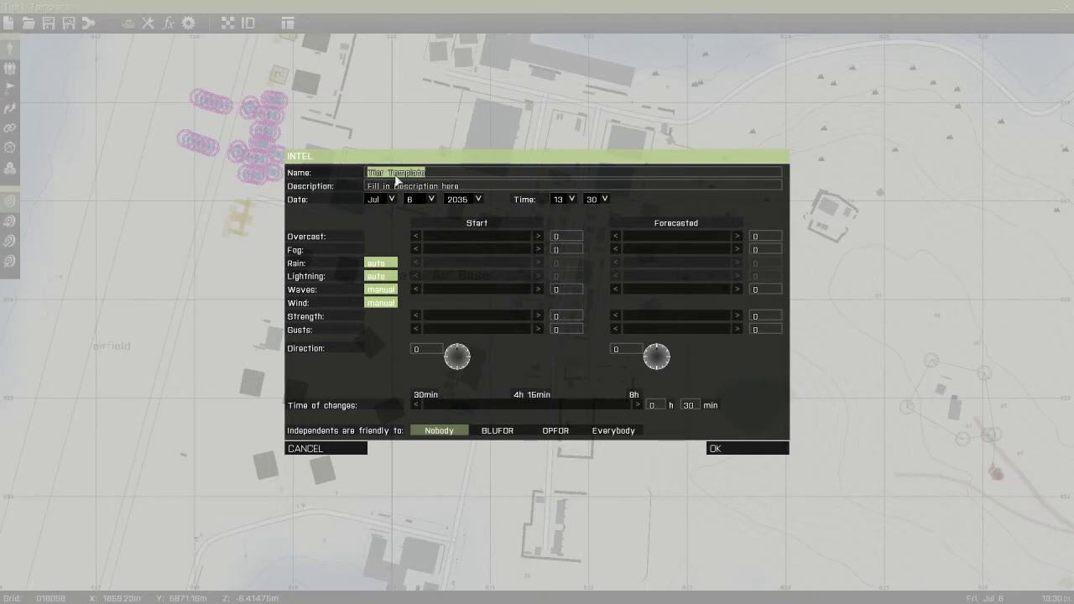
key("BackSpace")
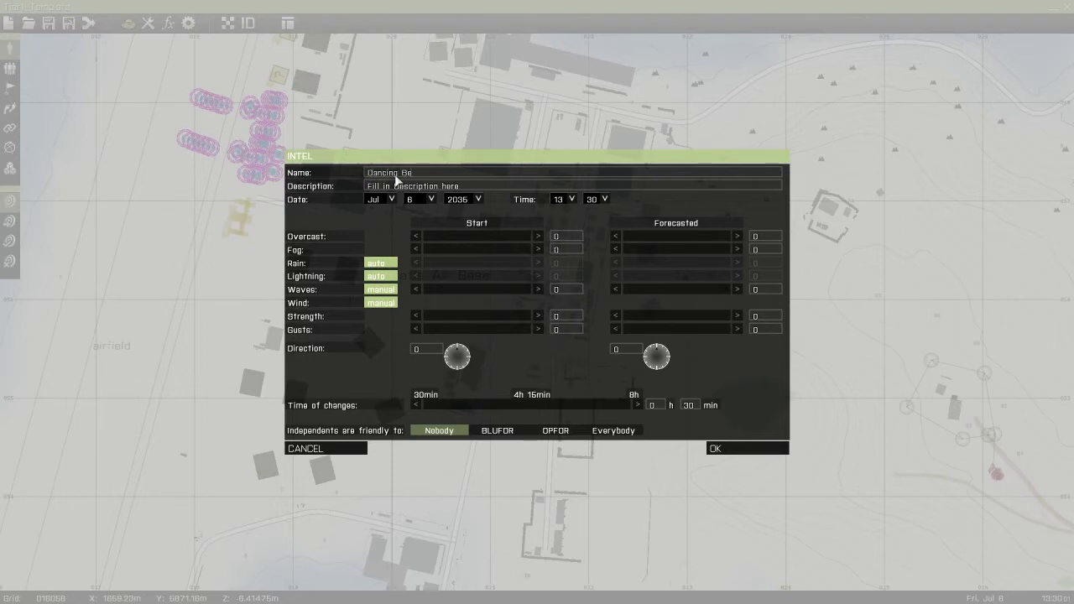
triple_click(467, 187)
type("A bear that dances")
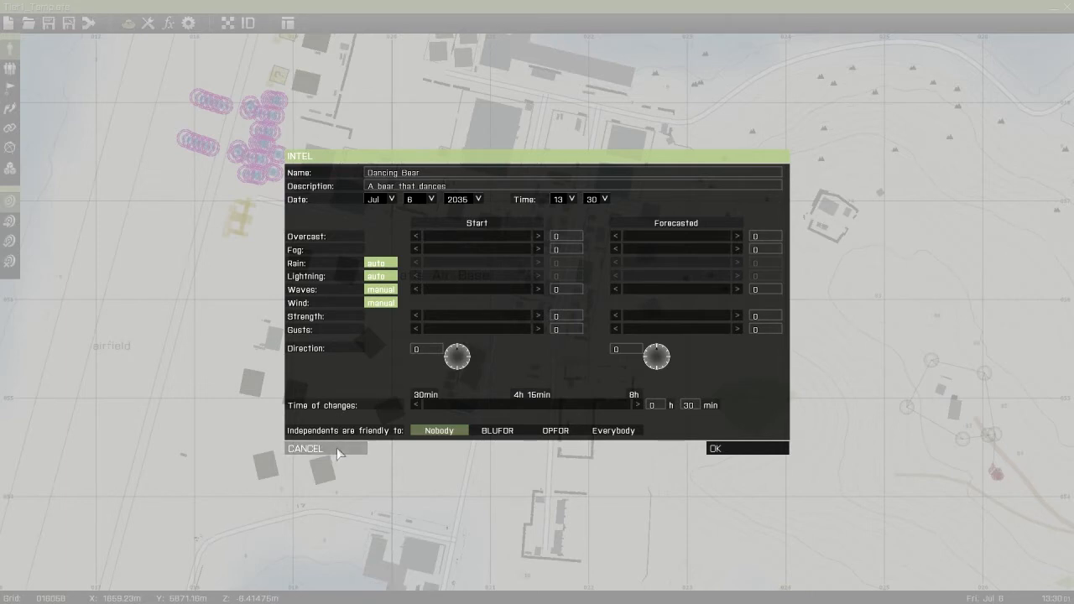
left_click(714, 449)
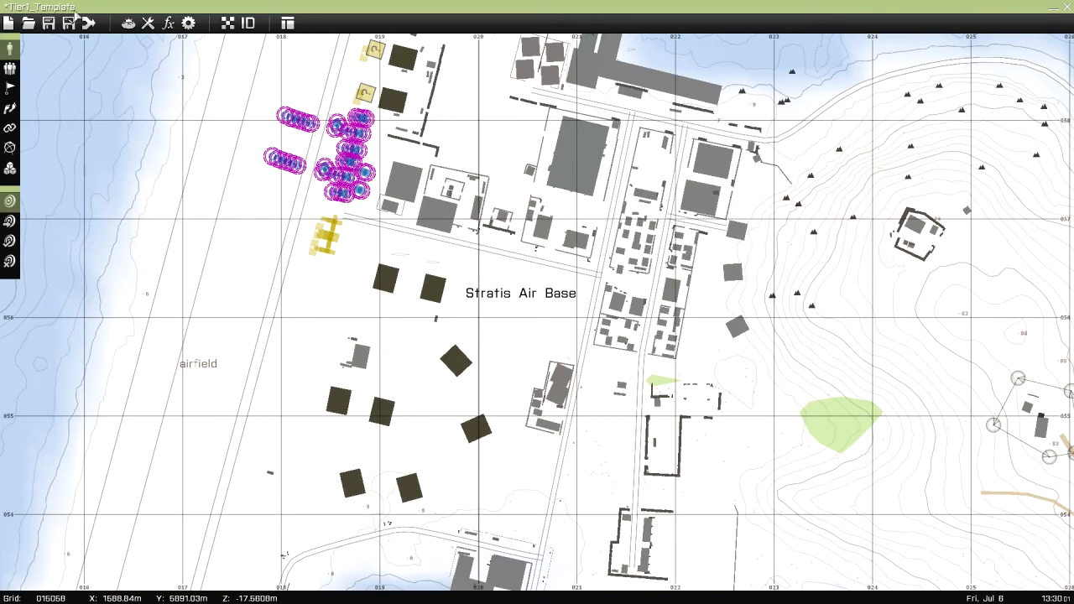
left_click(129, 24)
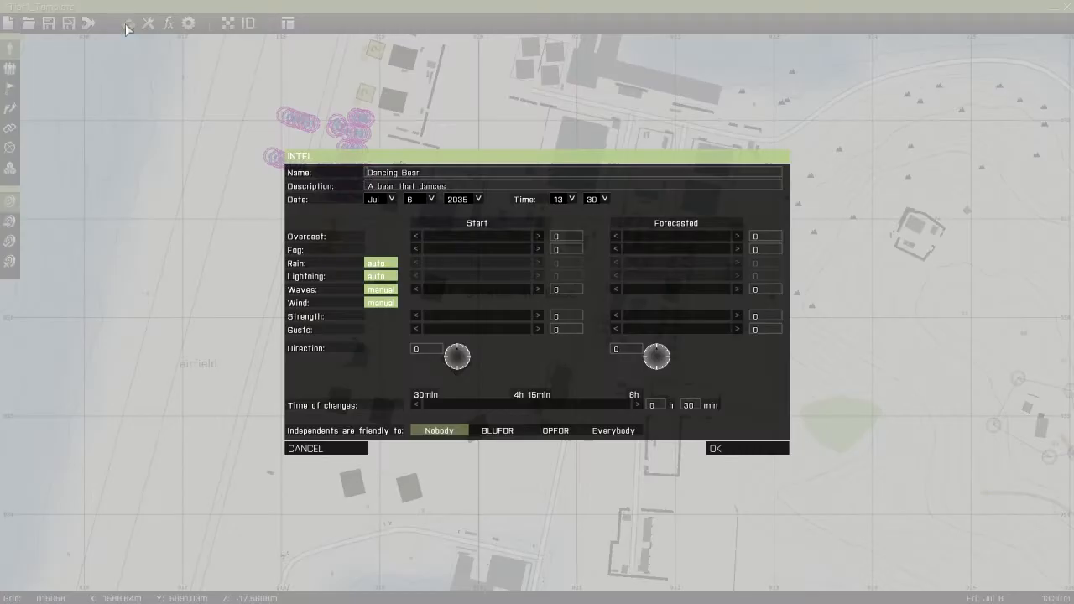
left_click(728, 451)
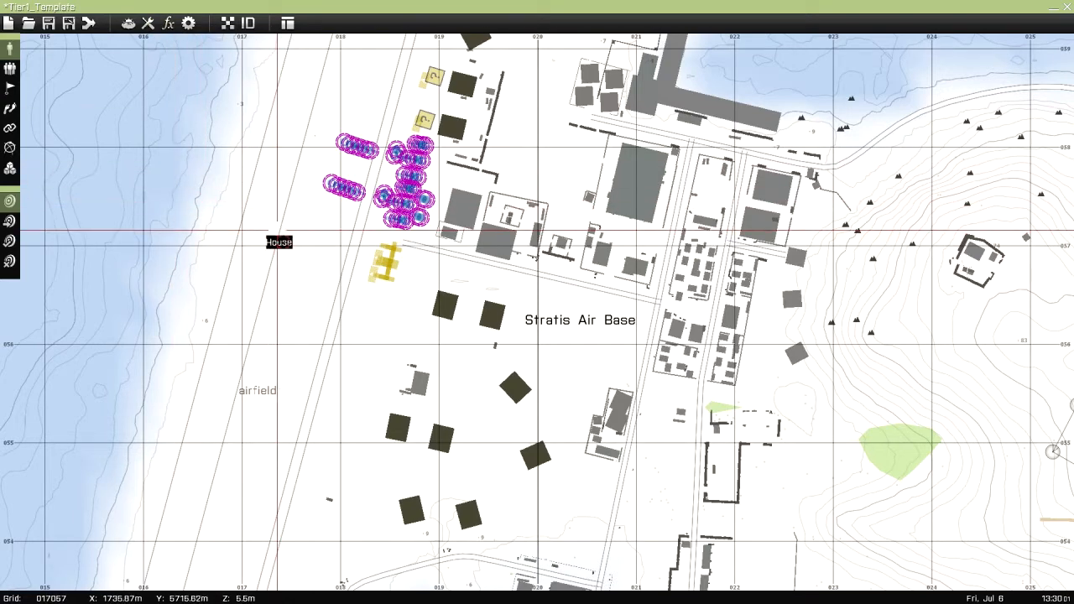
Save a copy of the mission as a user mission named "Dancing Bear"
left_click(69, 24)
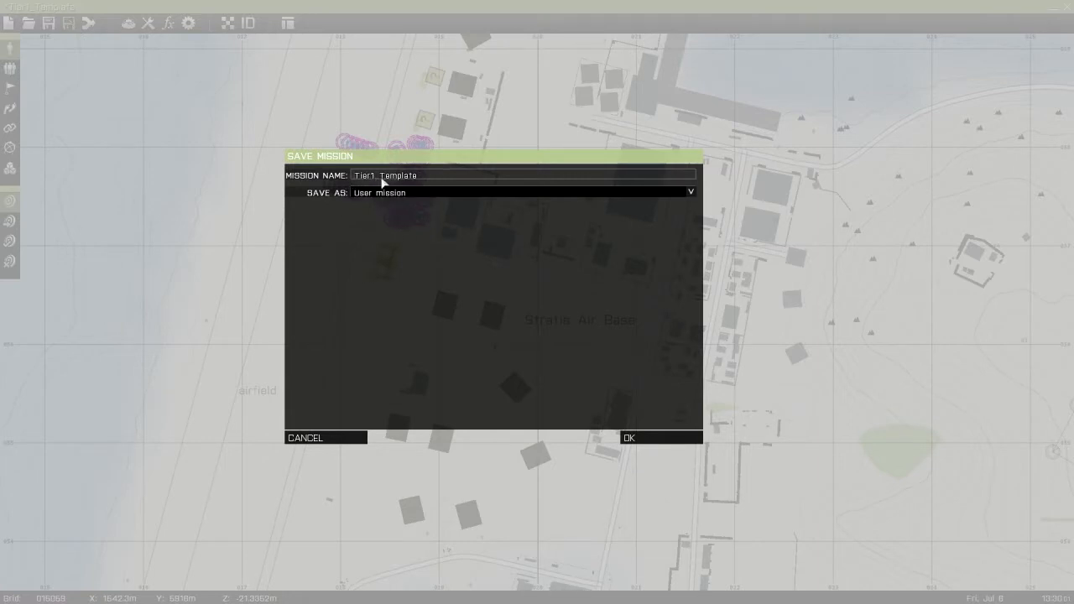
left_click_drag(443, 179, 358, 176)
type("Dancing Bear")
left_click(398, 194)
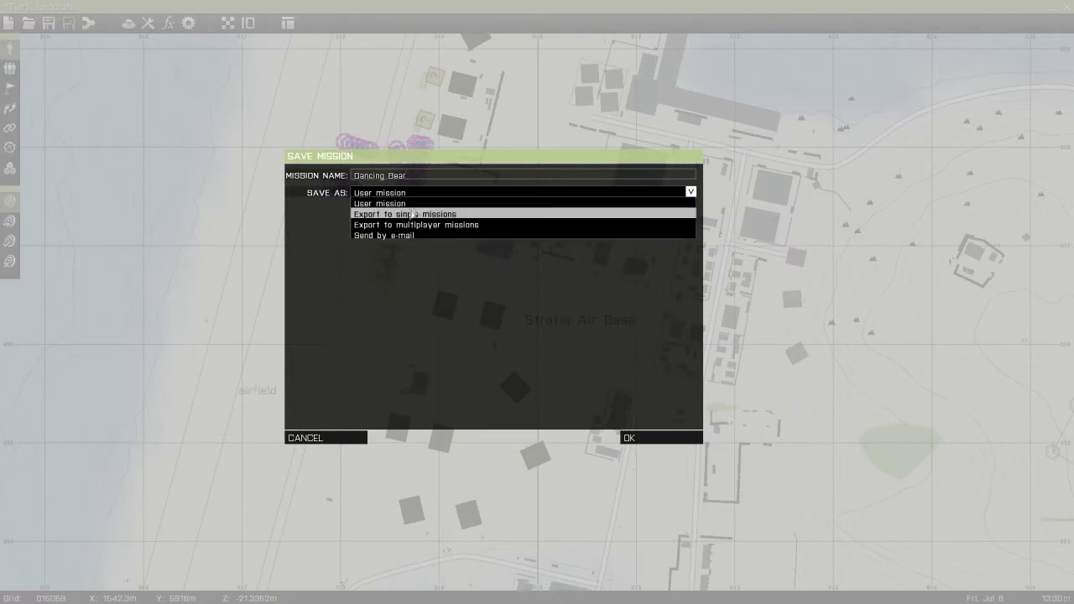
left_click(404, 204)
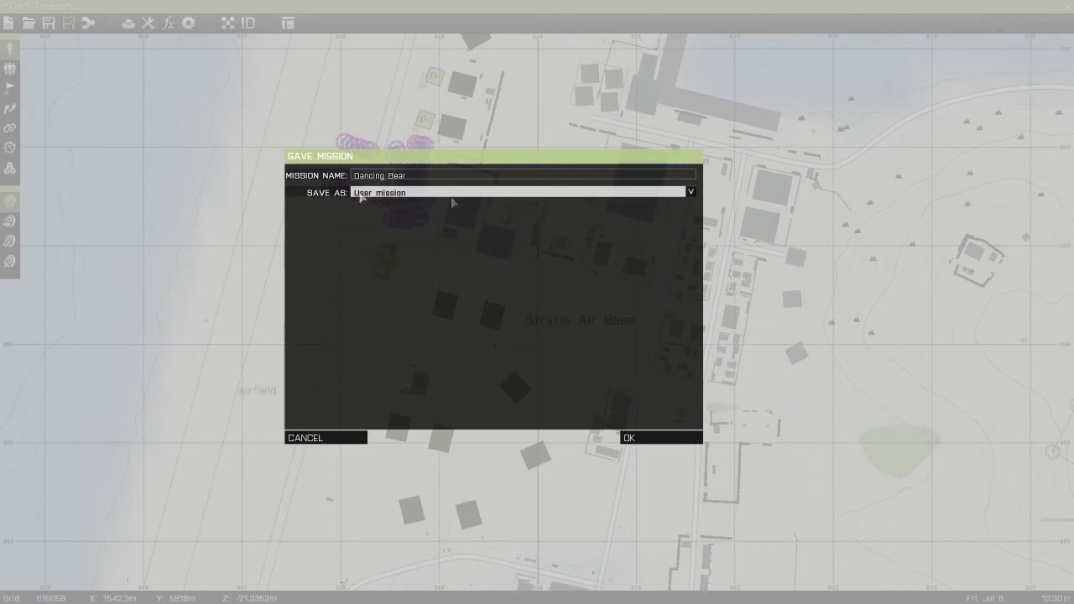
left_click(629, 438)
right_click_drag(485, 437, 339, 396)
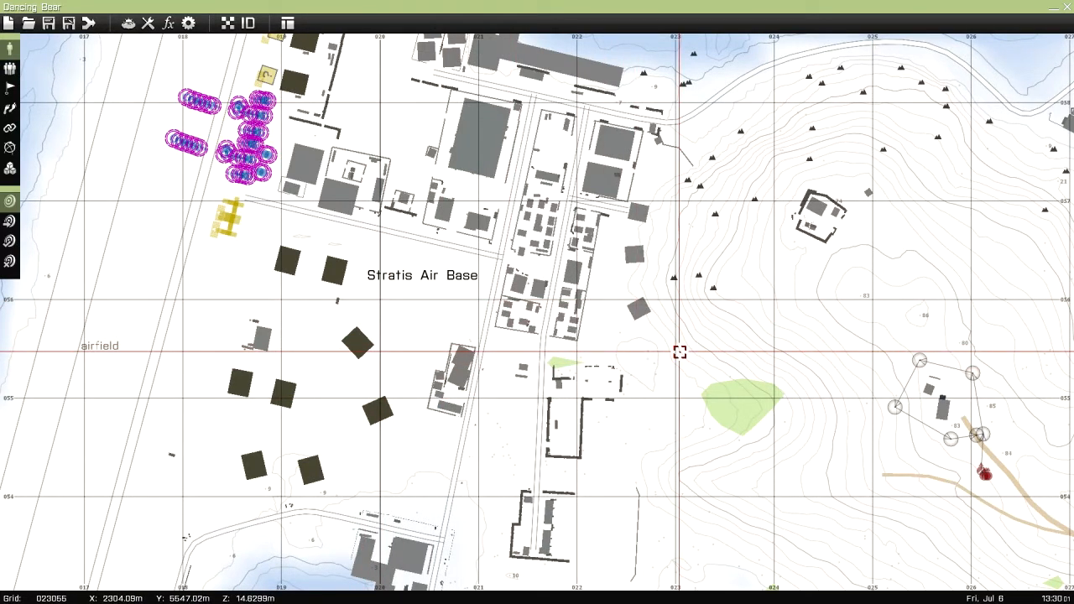
Switch to the missions folder in Windows Explorer and locate the Dancing%20Bear.Stratis and Tier1_Template.Stratis folders
key("alt+Tab")
left_click(247, 435)
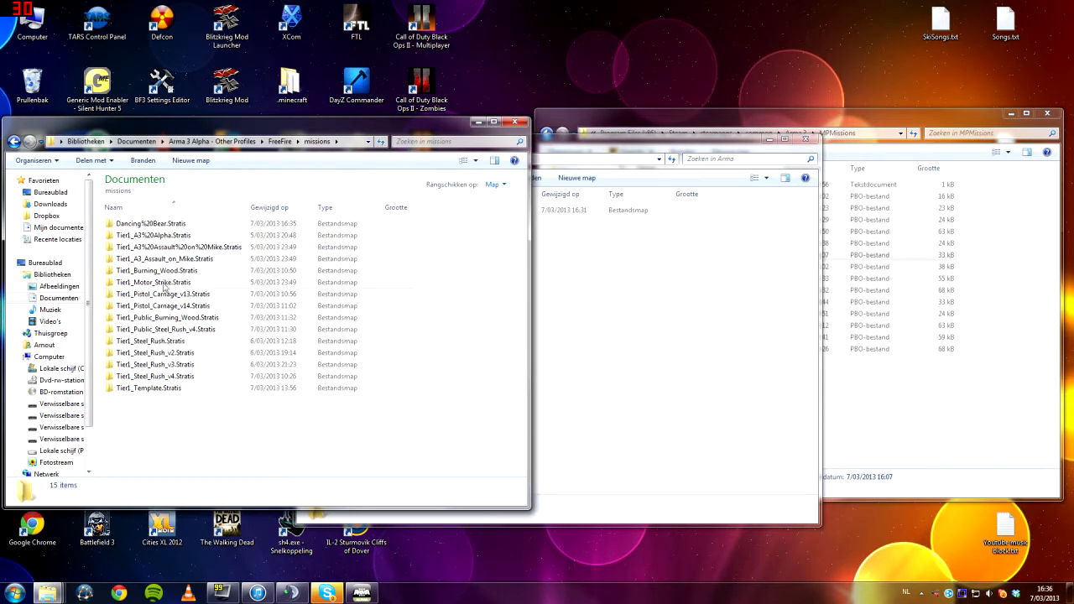
left_click(151, 223)
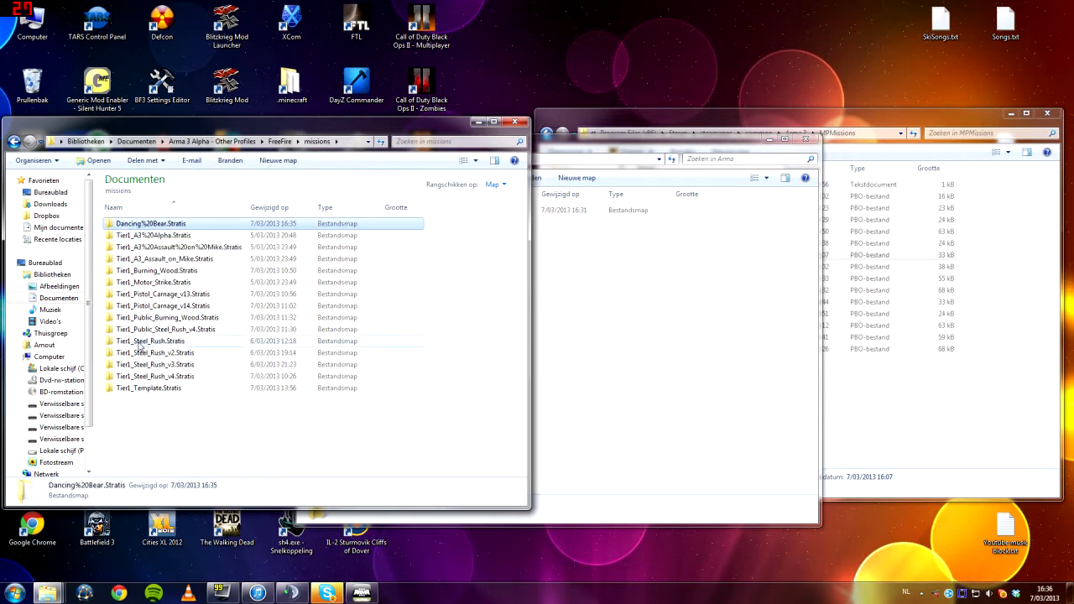
left_click(140, 342)
left_click(137, 389)
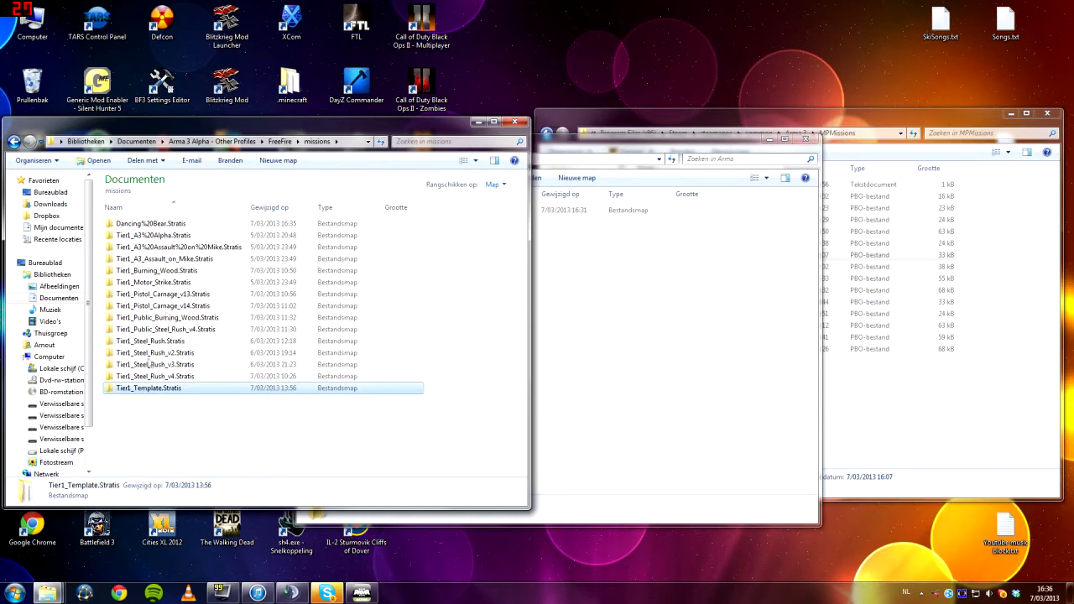
Examine the %20 that replaces the space in the Dancing%20Bear.Stratis folder name
left_click(144, 227)
left_click(144, 225)
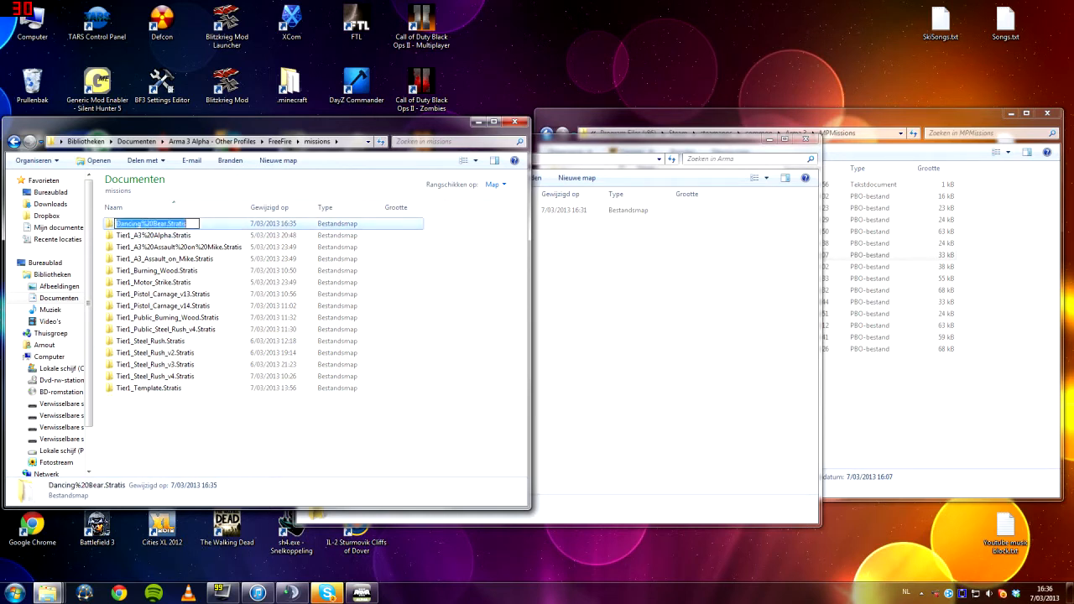
left_click_drag(141, 223, 151, 224)
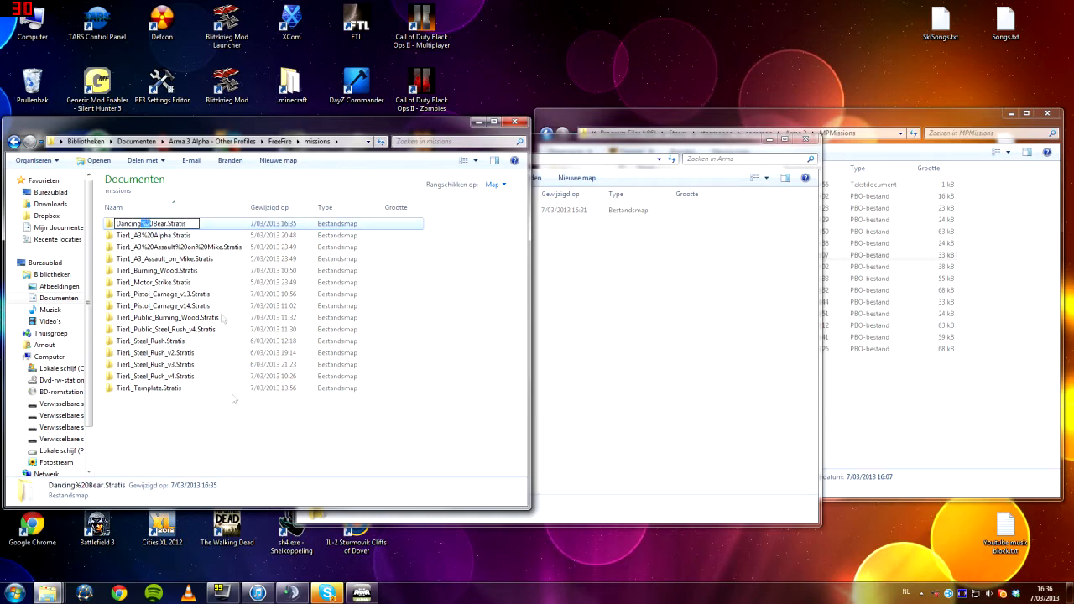
key("Escape")
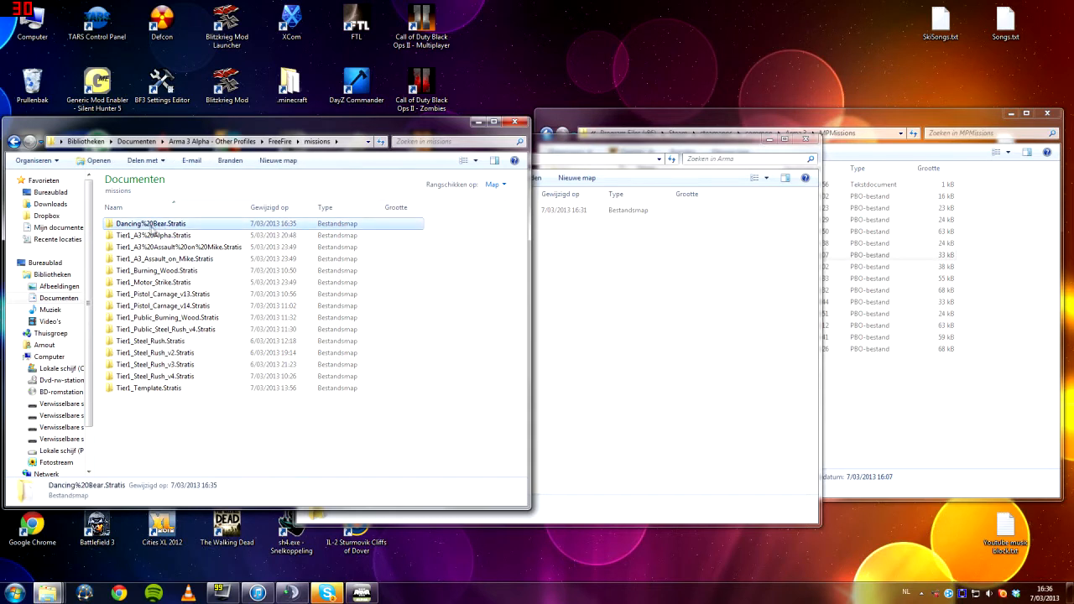
left_click(148, 225)
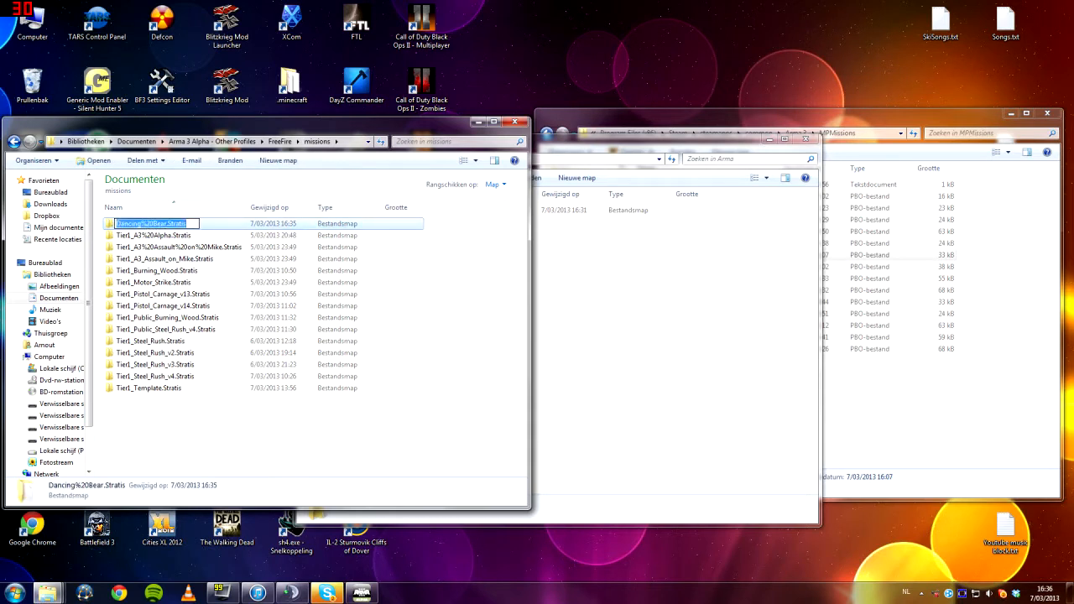
key("Escape")
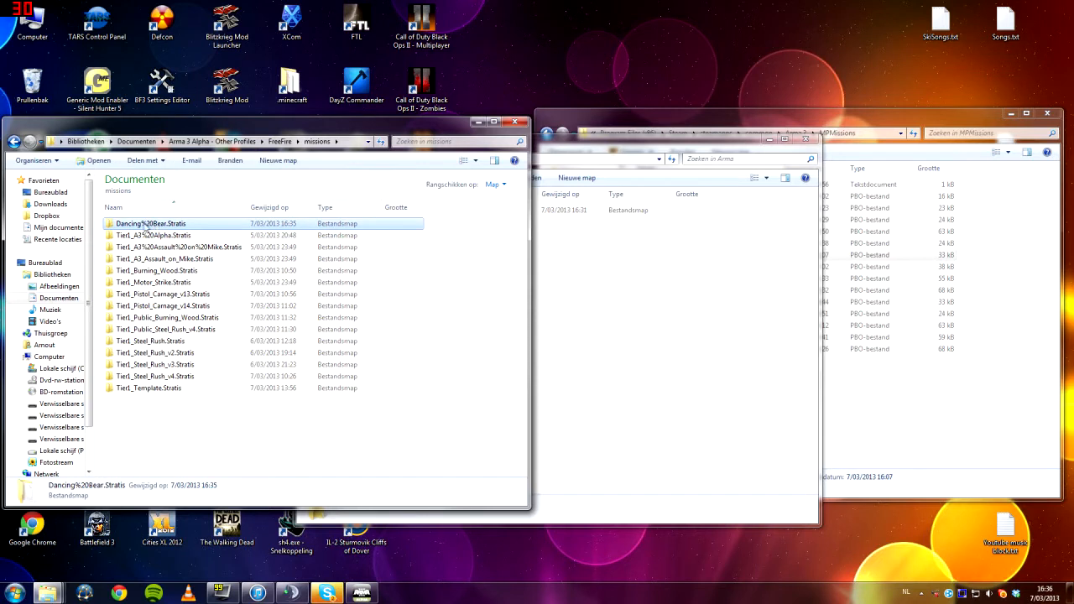
left_click(145, 226)
left_click_drag(141, 223, 149, 223)
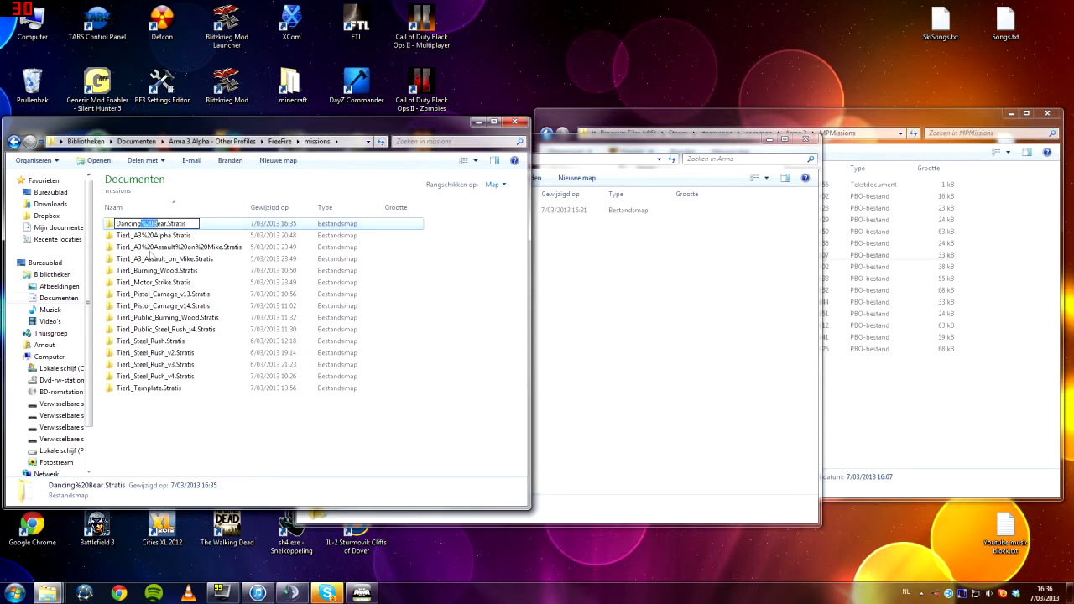
left_click(185, 408)
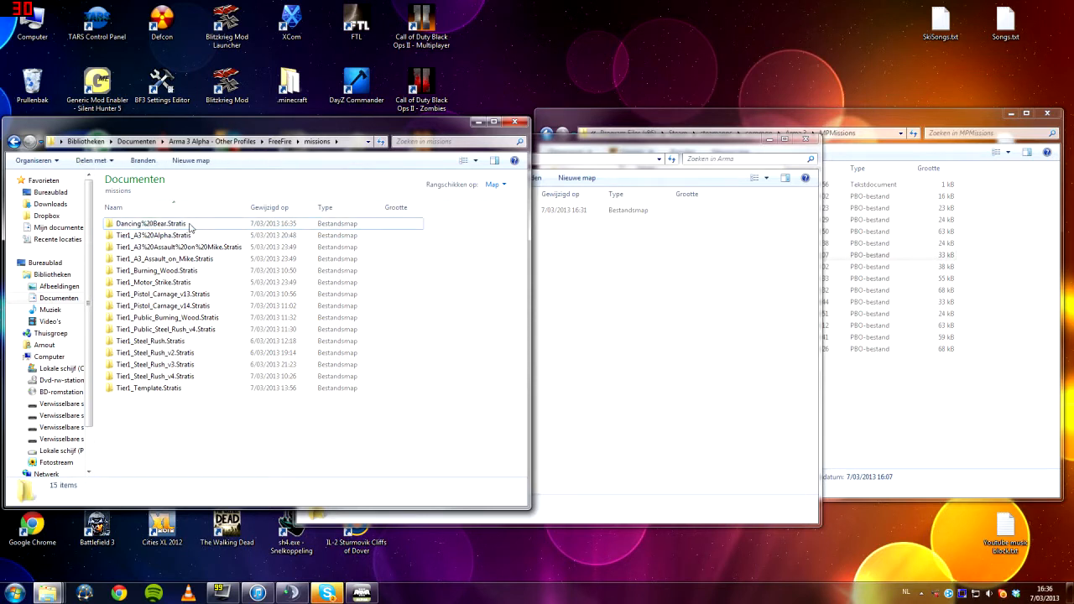
Check the contents of Dancing%20Bear.Stratis, and copy the Tier1 folder, description.ext and init.sqf from Tier1_Template.Stratis
double_click(190, 226)
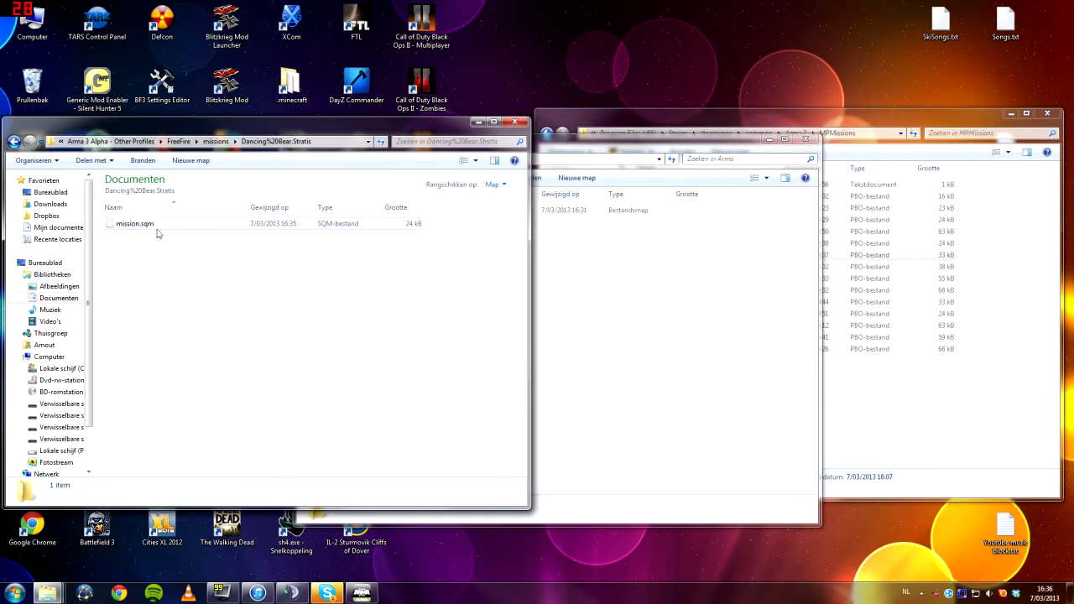
key("BackSpace")
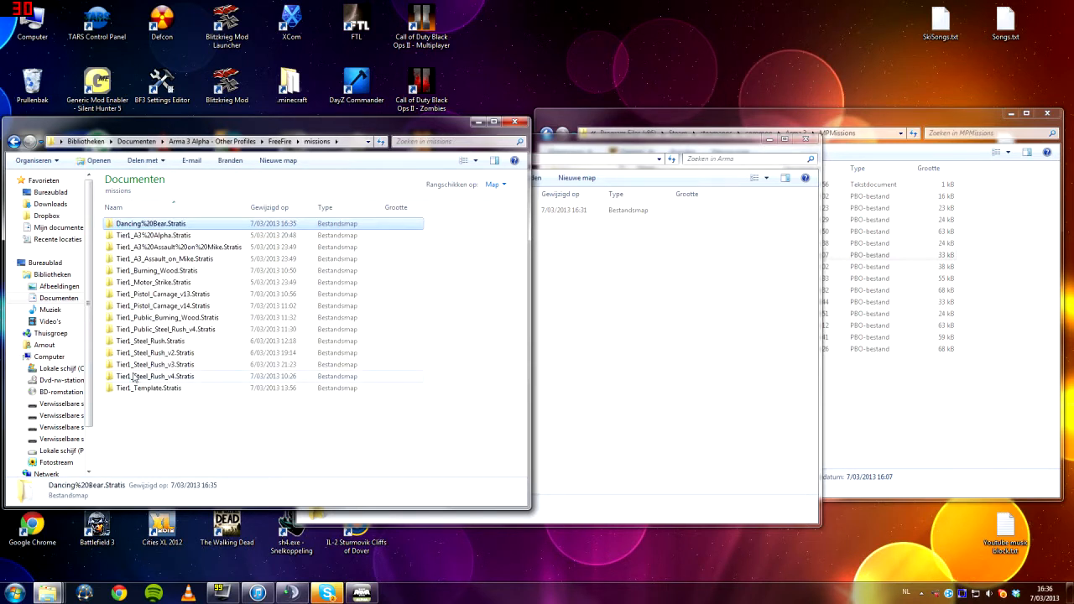
double_click(148, 388)
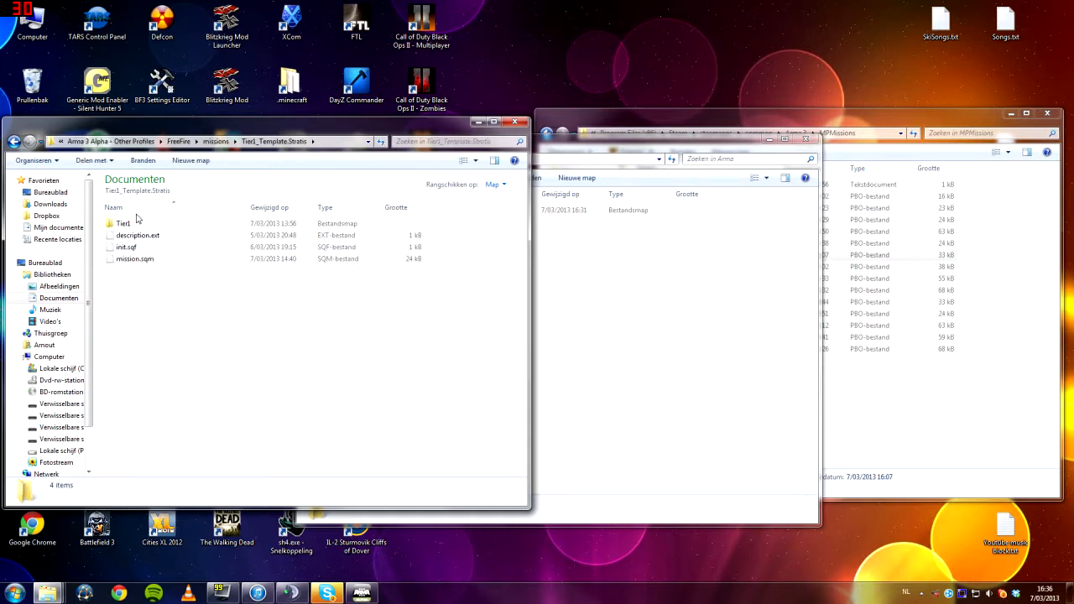
left_click(132, 224)
left_click(132, 247, "shift")
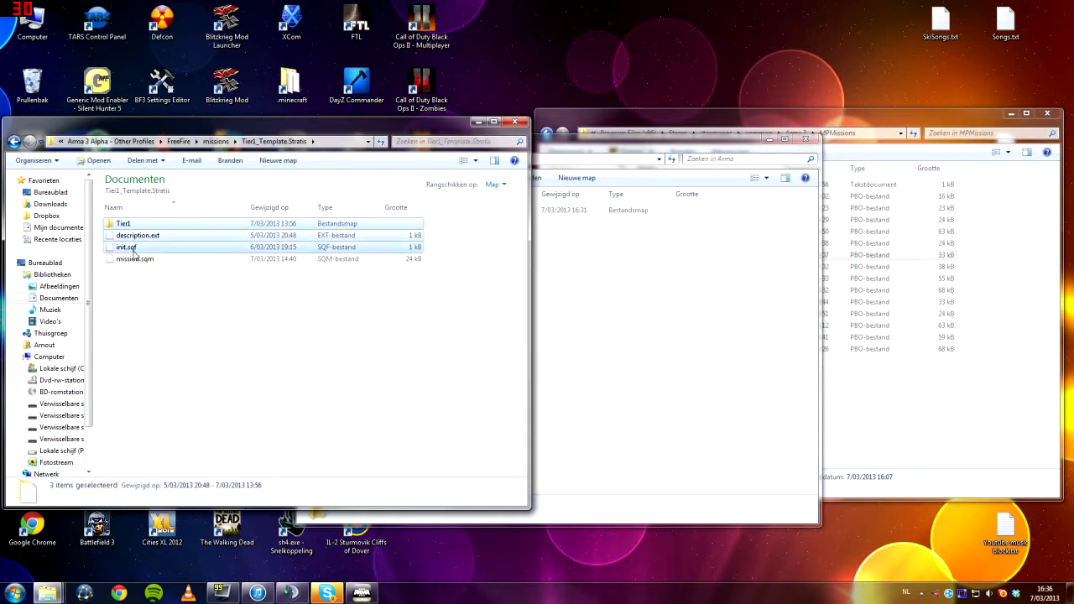
key("BackSpace")
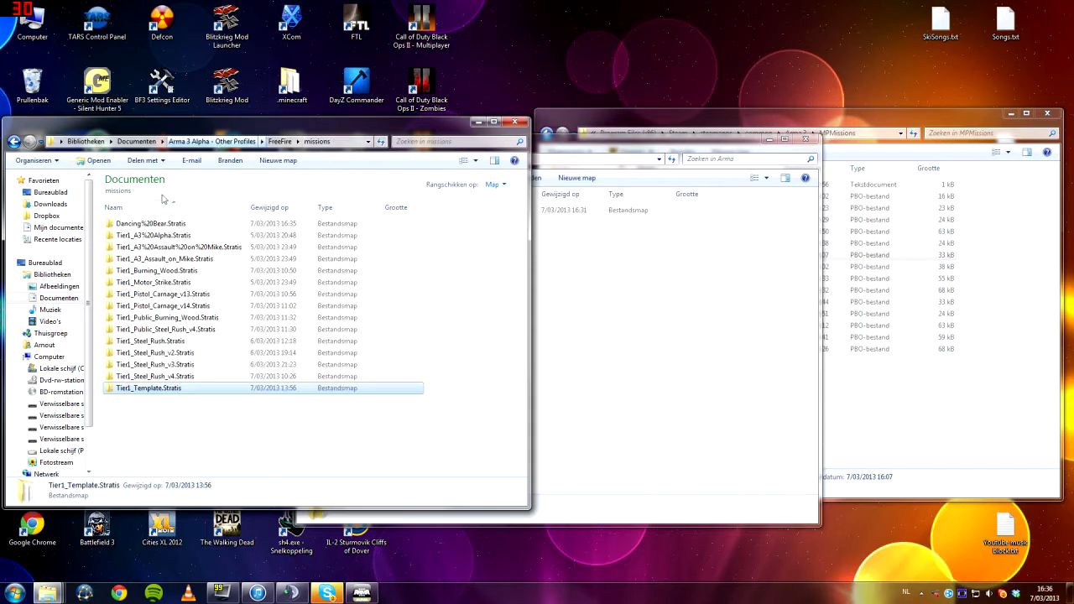
Paste the copied Tier1 folder, description.ext and init.sqf into the Dancing%20Bear.Stratis folder
left_click(140, 224)
double_click(141, 227)
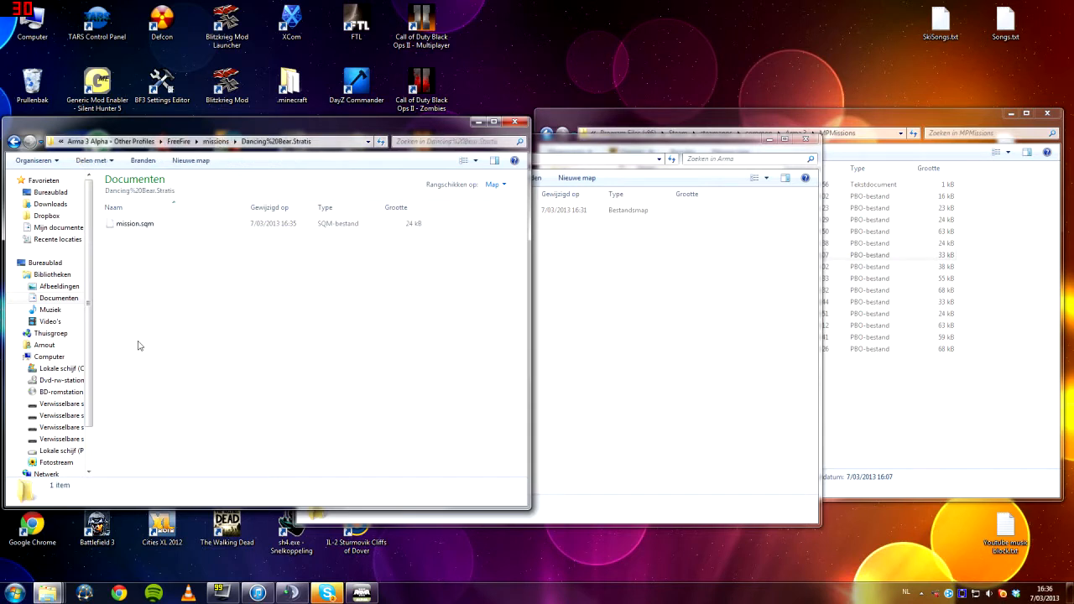
key("ctrl+v")
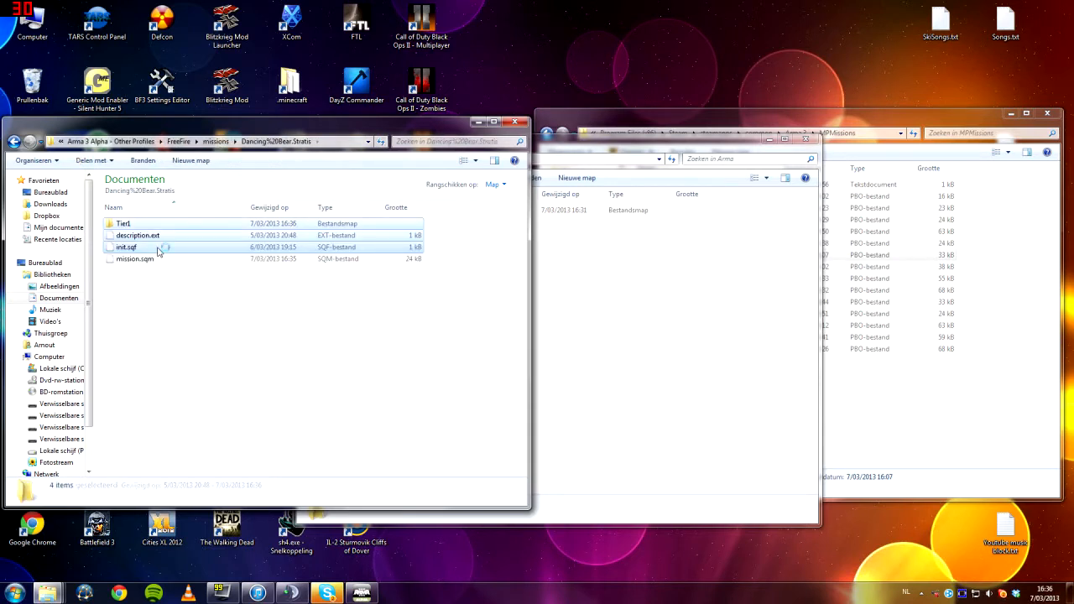
left_click(271, 346)
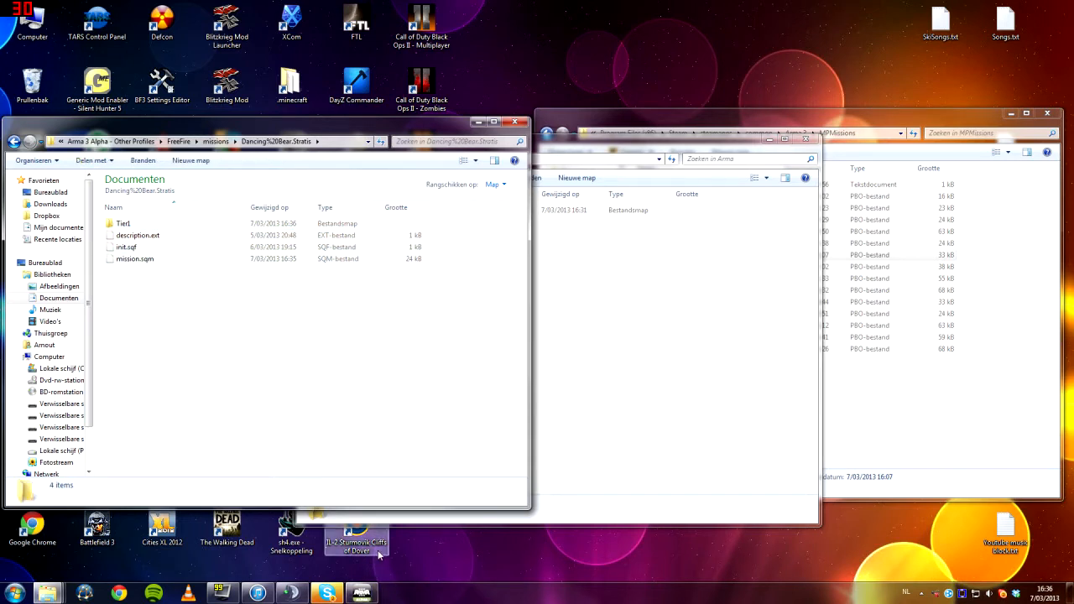
Switch back to the Arma 3 editor and reload the Dancing Bear mission
key("alt+Tab")
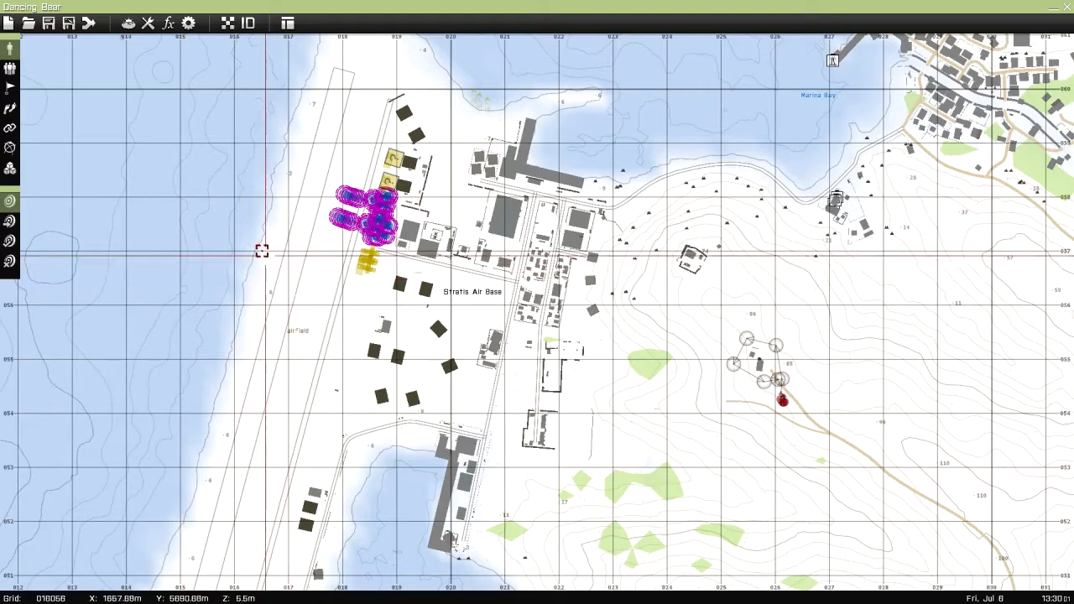
right_click_drag(286, 150, 215, 233)
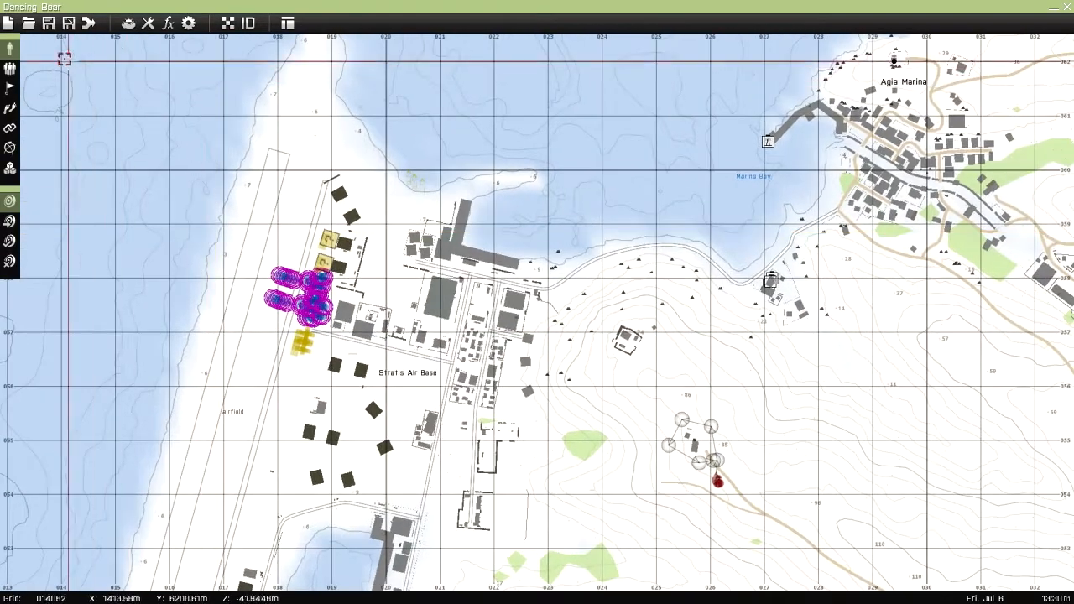
left_click(31, 25)
left_click(401, 206)
left_click(659, 438)
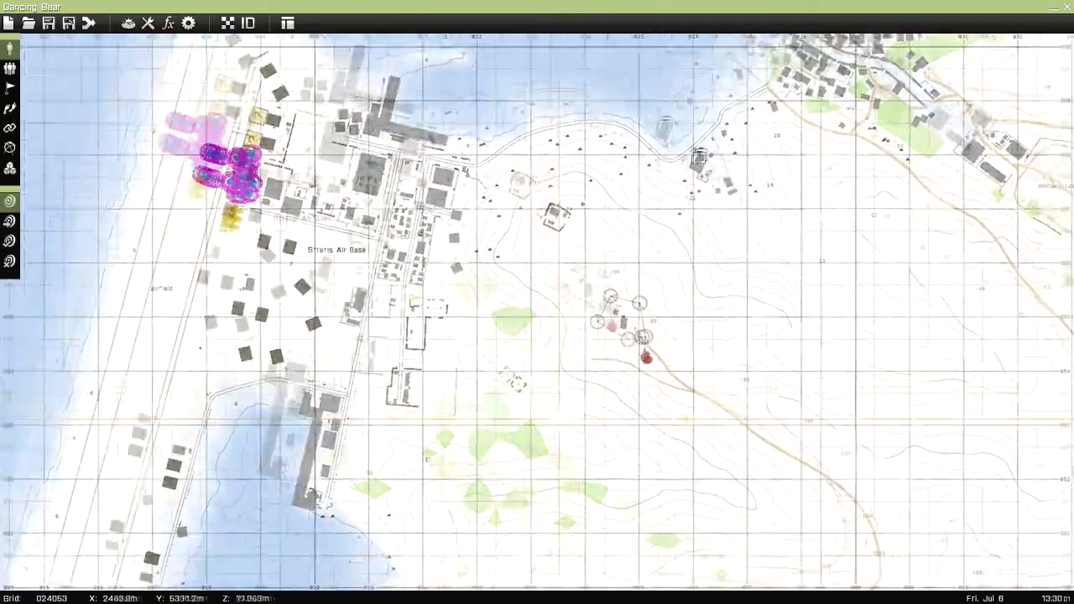
scroll(453, 401, "up", 3)
scroll(333, 407, "up", 3)
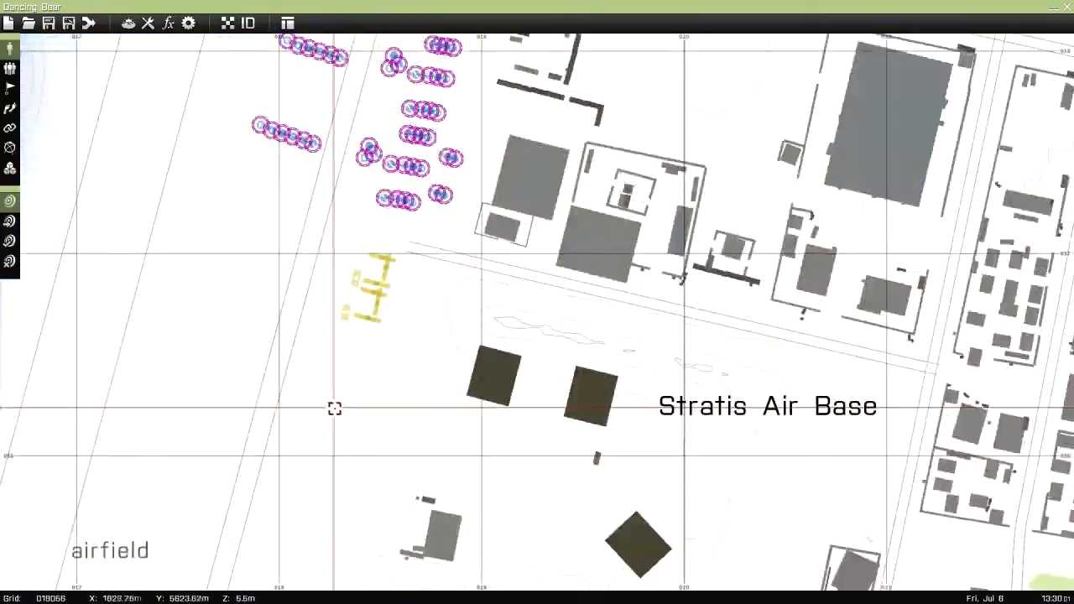
scroll(334, 407, "down", 4)
right_click_drag(337, 406, 232, 348)
scroll(350, 326, "down", 3)
right_click_drag(470, 458, 530, 369)
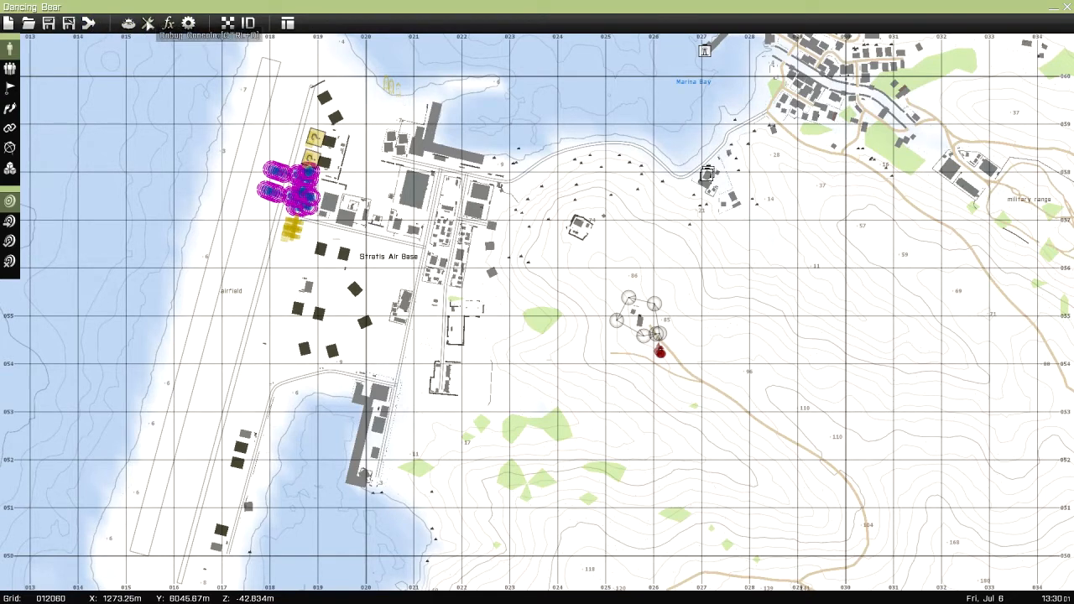
View the map with its terrain textures shown, and return to the plain map
left_click(235, 25)
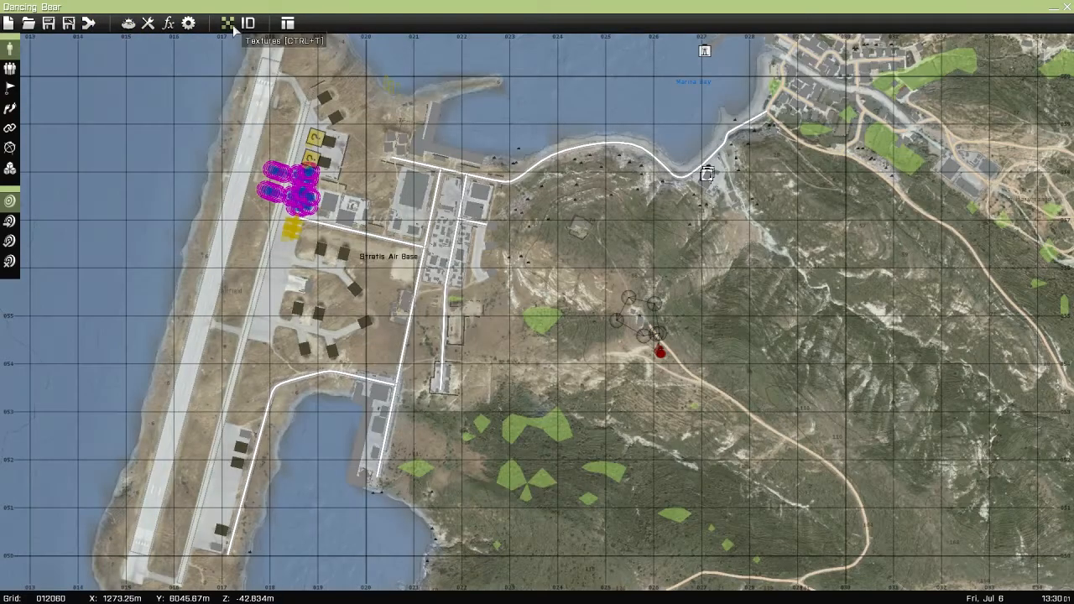
left_click(234, 25)
left_click(234, 25)
left_click(234, 25)
View the object IDs around Stratis Air Base up close, and hide them again
scroll(416, 274, "up", 3)
scroll(417, 274, "up", 1)
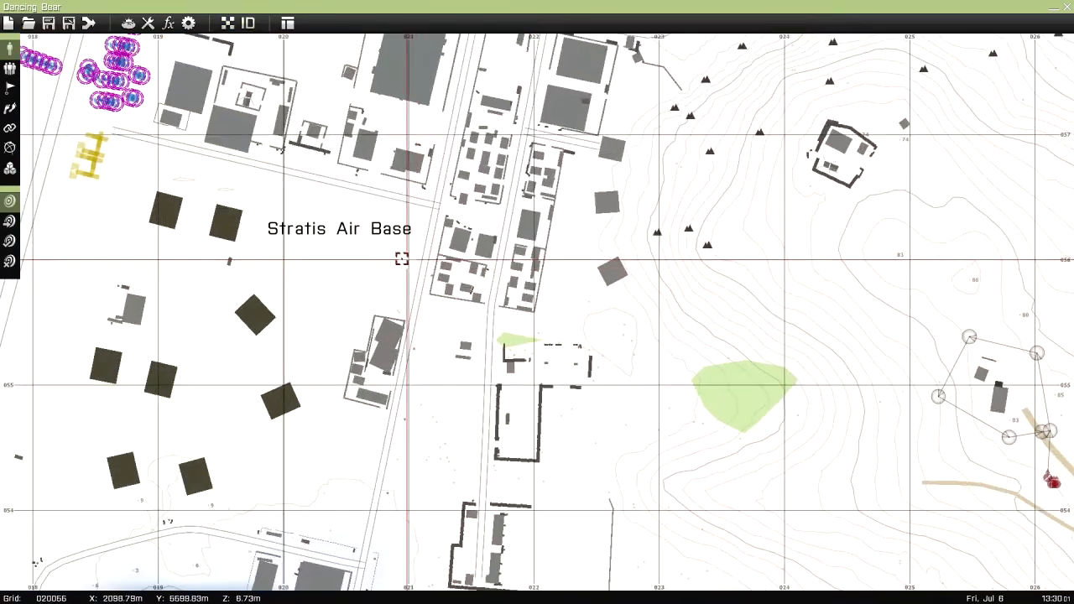
scroll(318, 159, "up", 1)
left_click(248, 23)
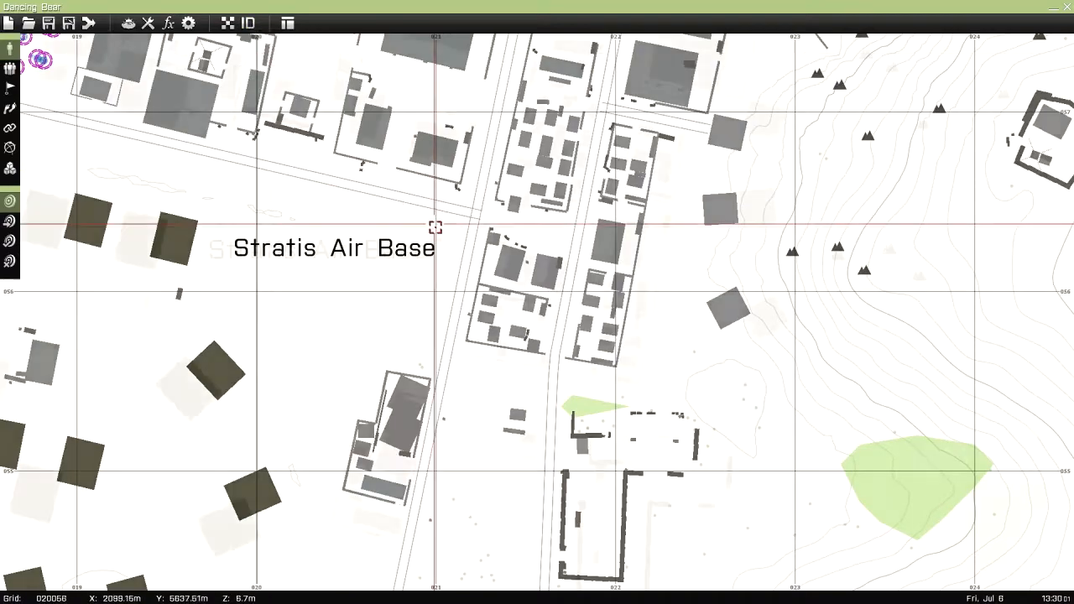
scroll(434, 230, "up", 2)
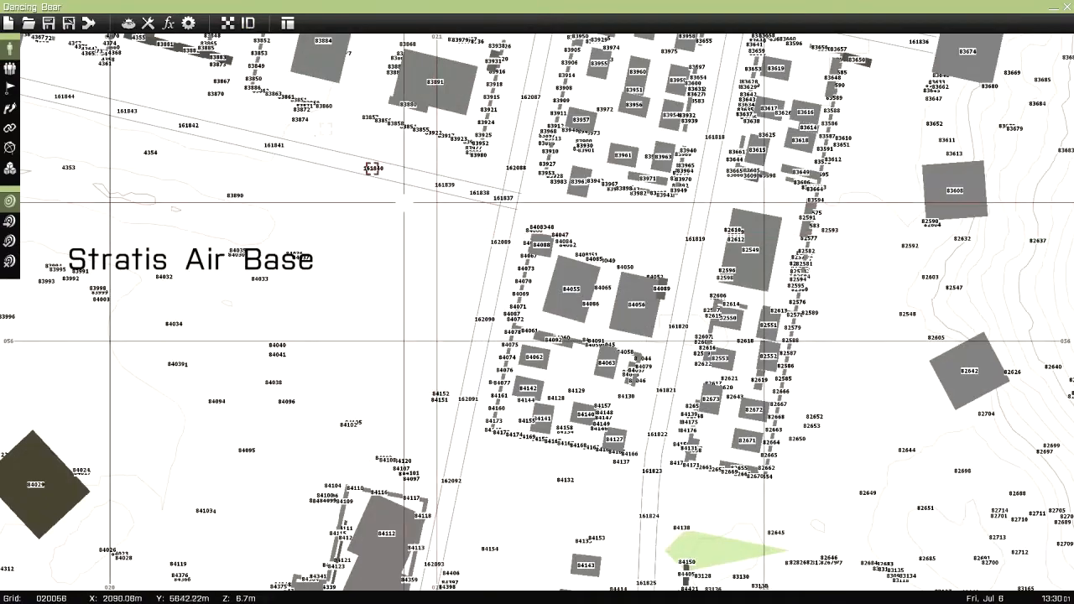
left_click(249, 23)
Check the available editor layouts and close the layout chooser without changing the layout
scroll(367, 344, "down", 3)
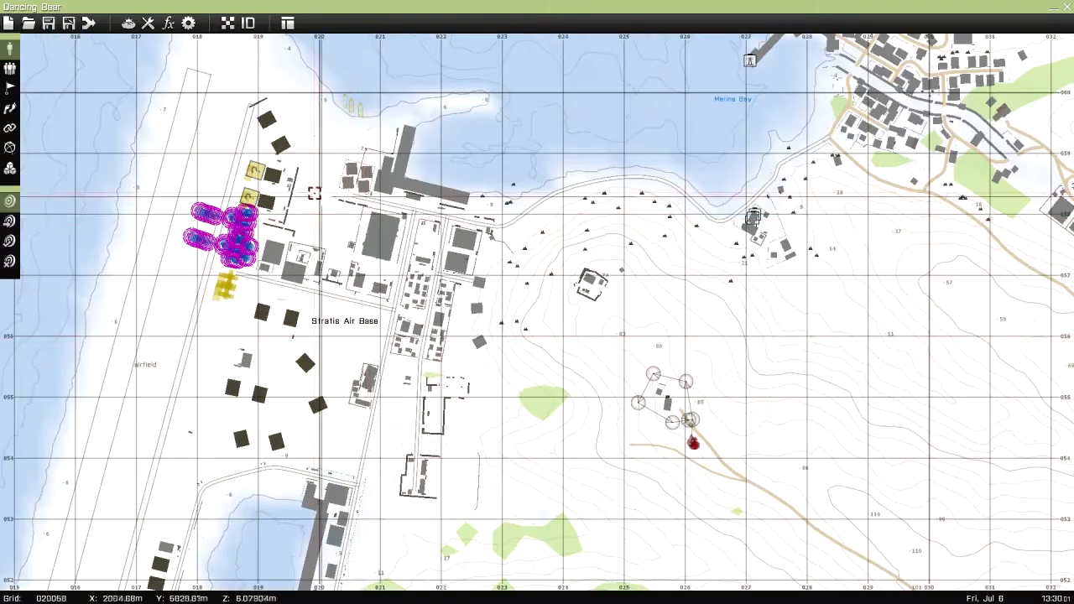
left_click(288, 24)
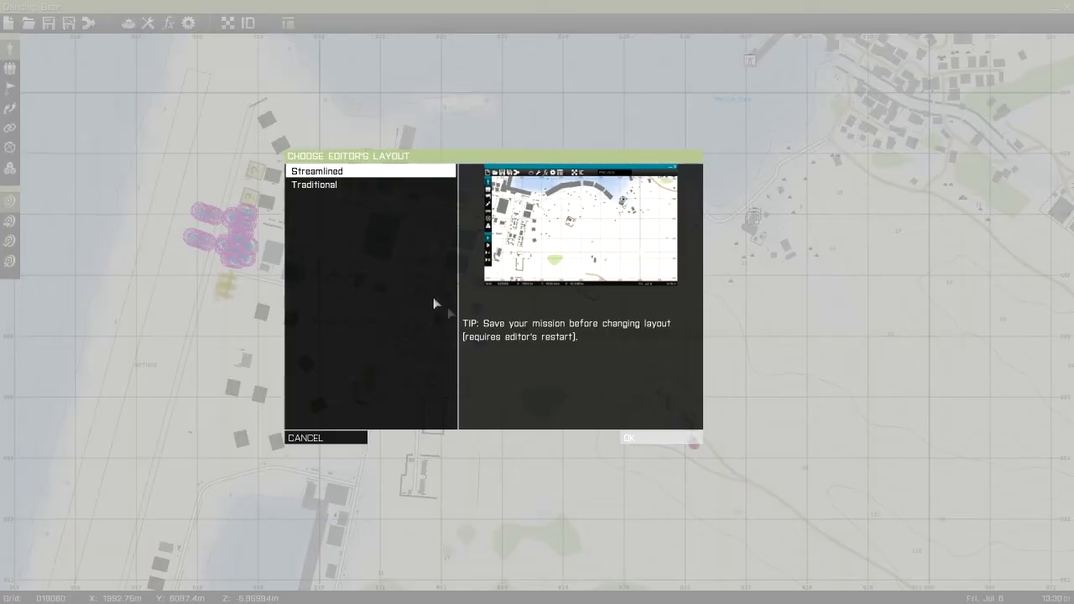
left_click(337, 440)
Start inserting a BLUFOR unit on the airfield west of Stratis Air Base and review the available classes and unit types
right_click_drag(282, 288, 269, 182)
right_click_drag(152, 333, 326, 450)
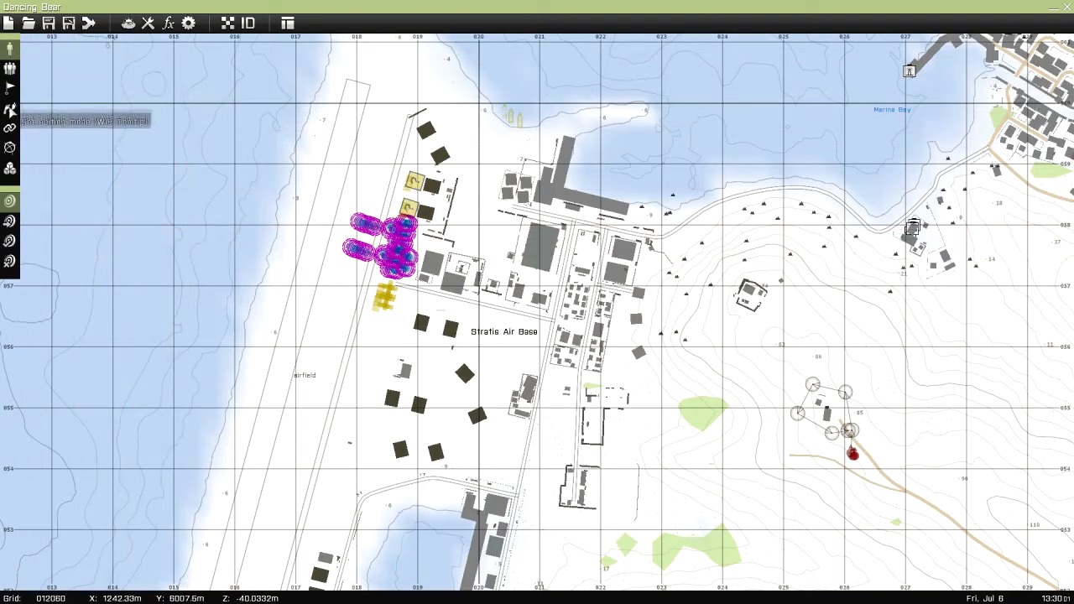
scroll(445, 422, "up", 5)
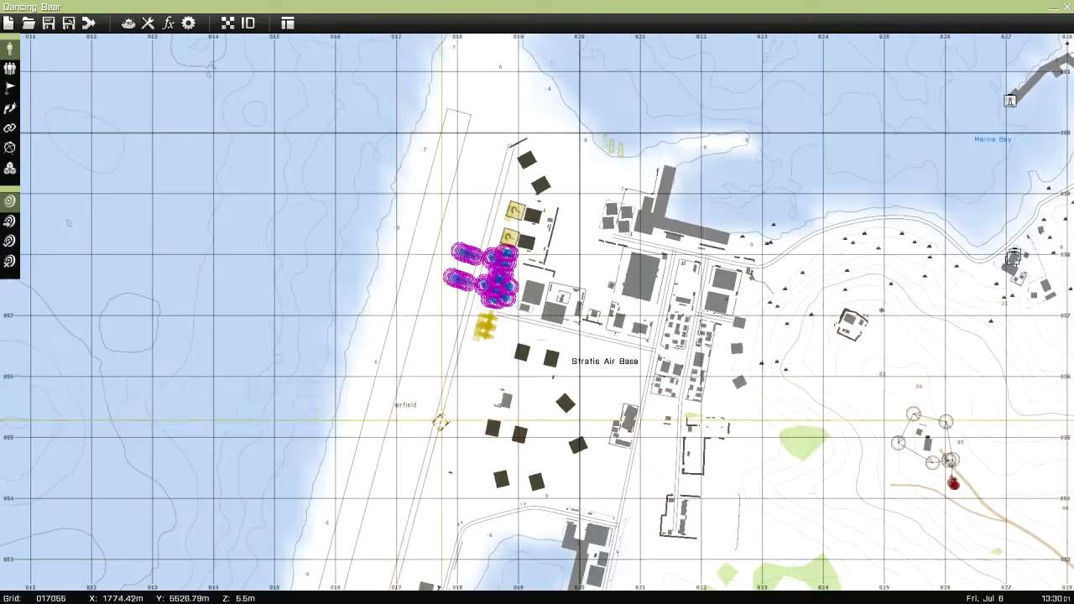
scroll(465, 421, "down", 3)
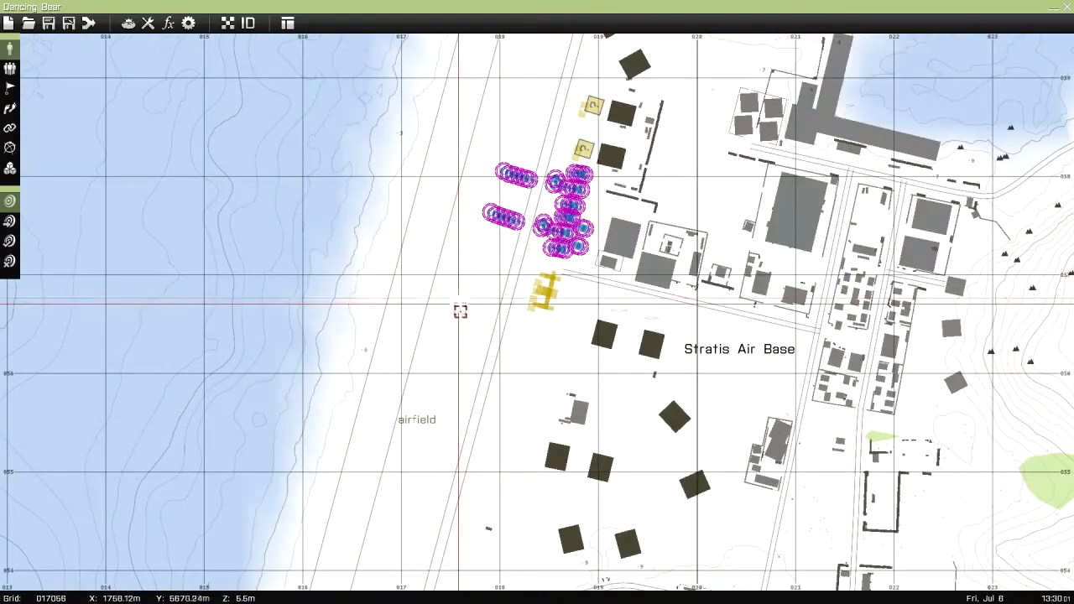
scroll(453, 298, "up", 3)
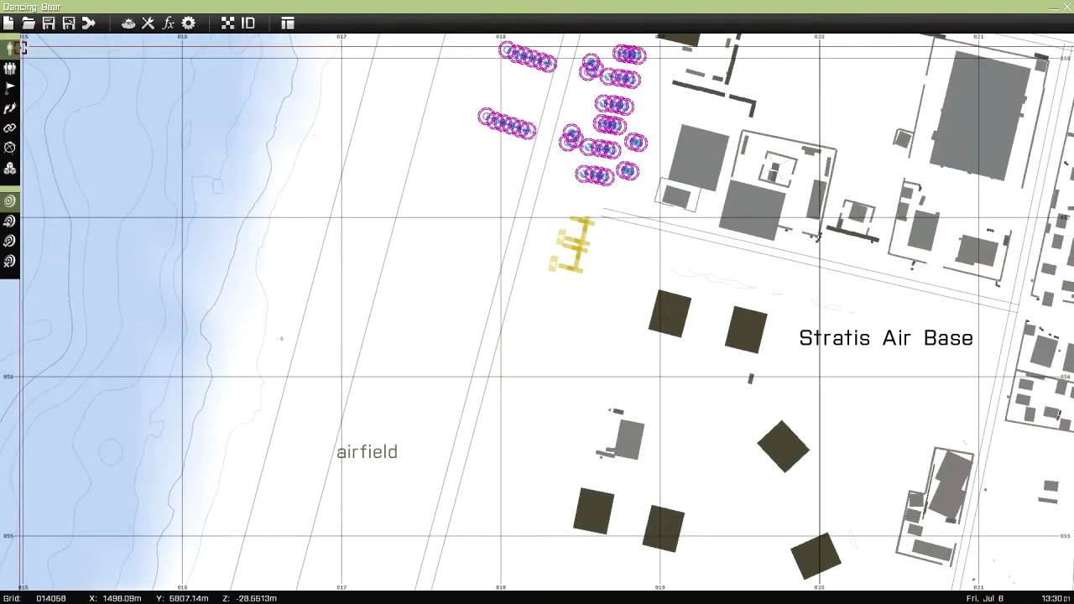
double_click(446, 293)
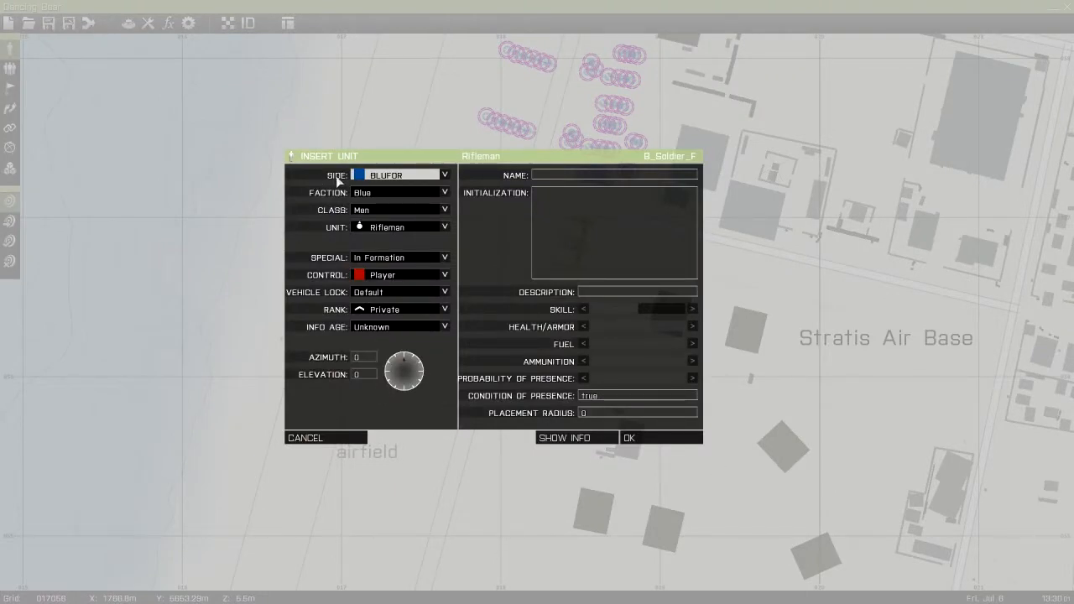
left_click(374, 181)
left_click(387, 181)
left_click(376, 209)
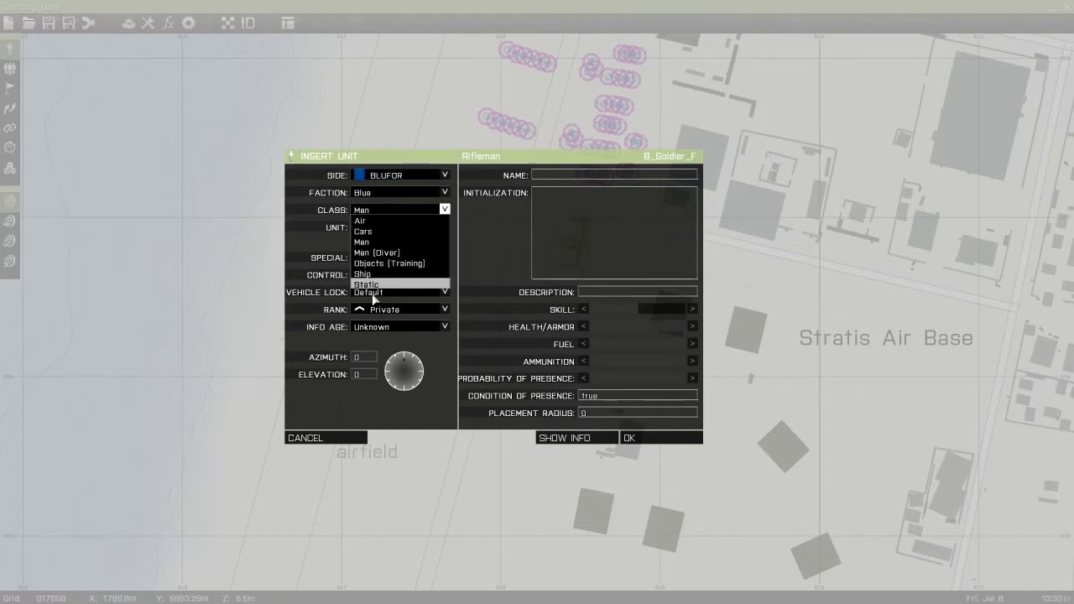
left_click(383, 211)
left_click(388, 227)
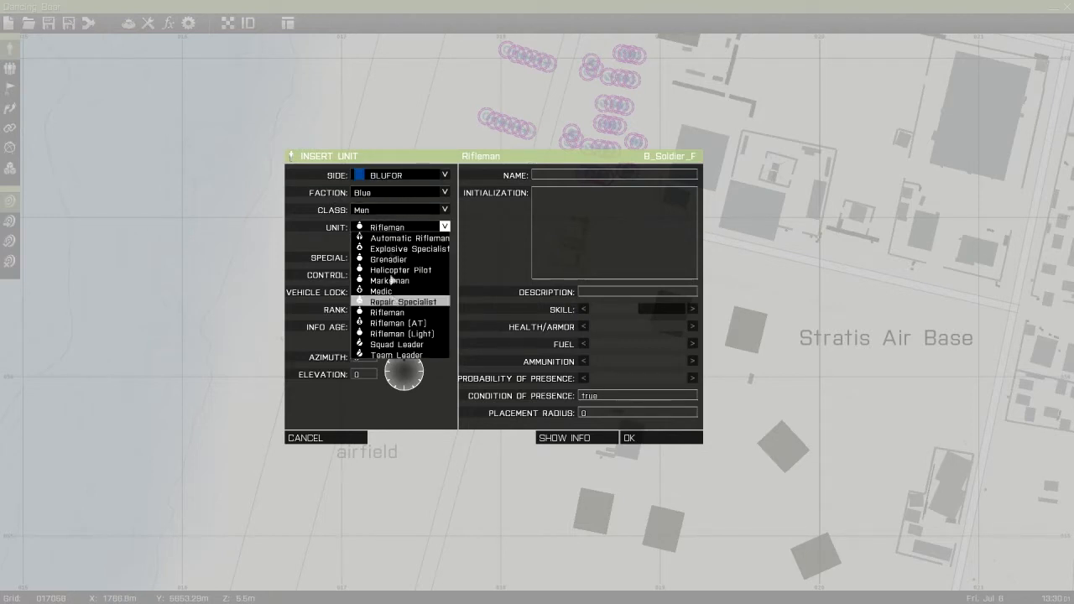
left_click(394, 229)
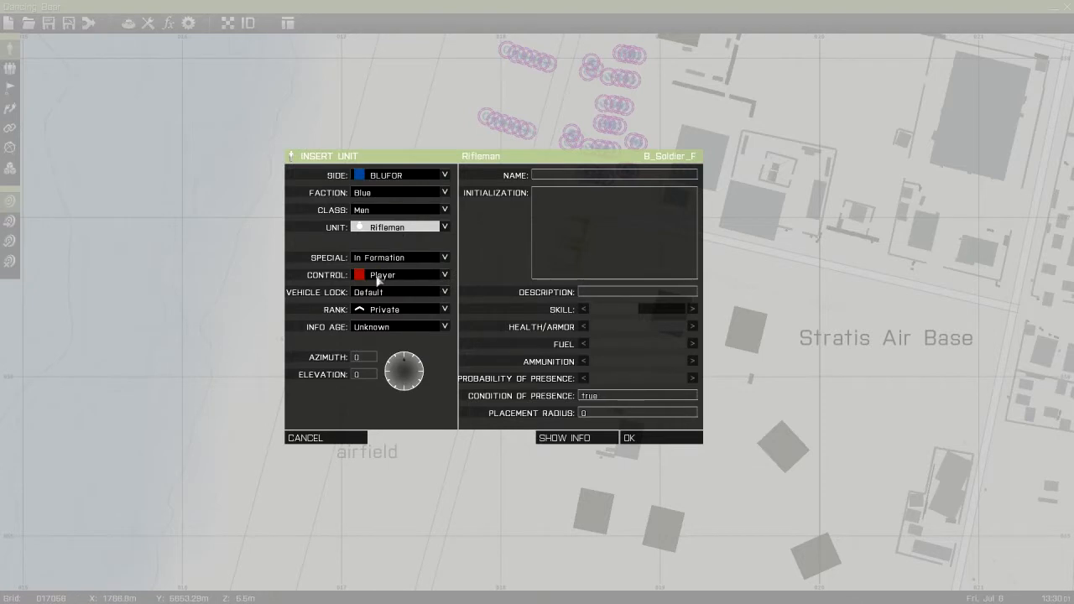
Review the Special and Control options for the new rifleman and cancel the insertion
left_click(378, 257)
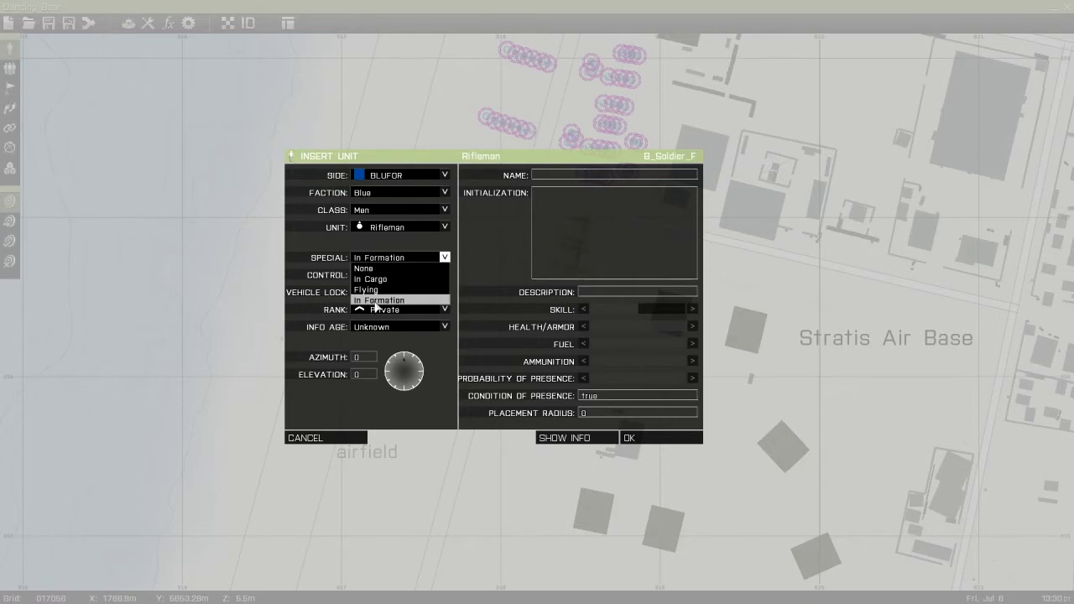
left_click(388, 261)
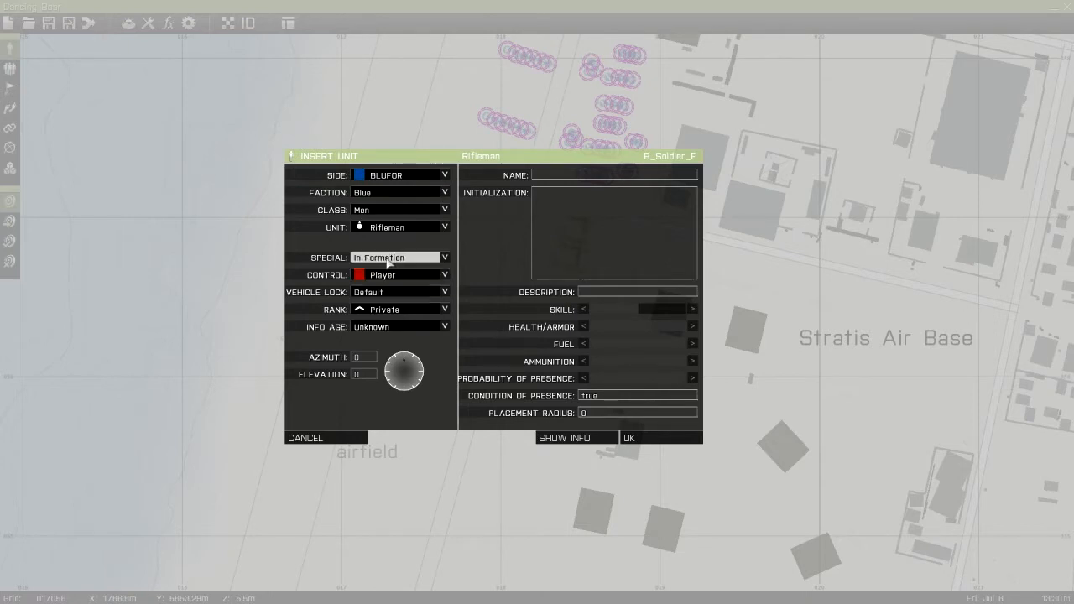
left_click(379, 260)
left_click(379, 262)
left_click(379, 279)
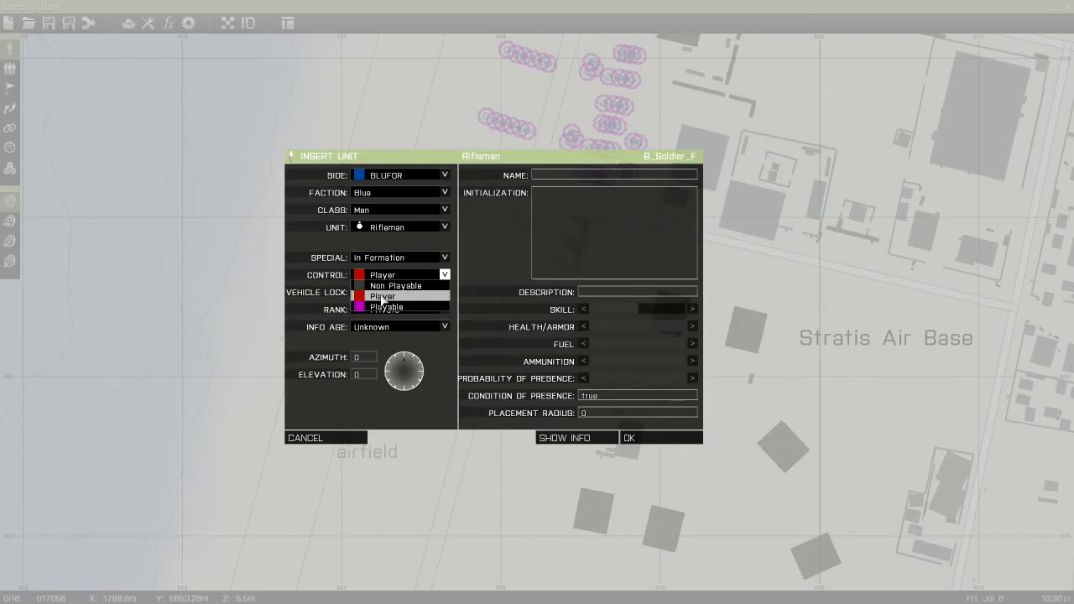
left_click(326, 443)
left_click(326, 443)
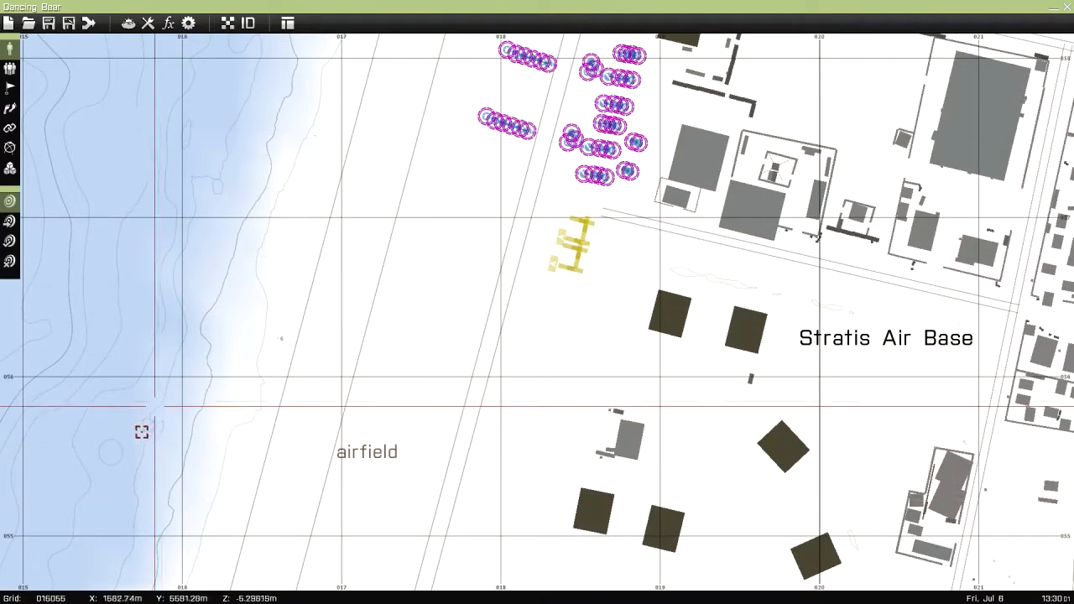
Place a player-controlled BLUFOR rifleman on the airfield and delete it again
double_click(454, 235)
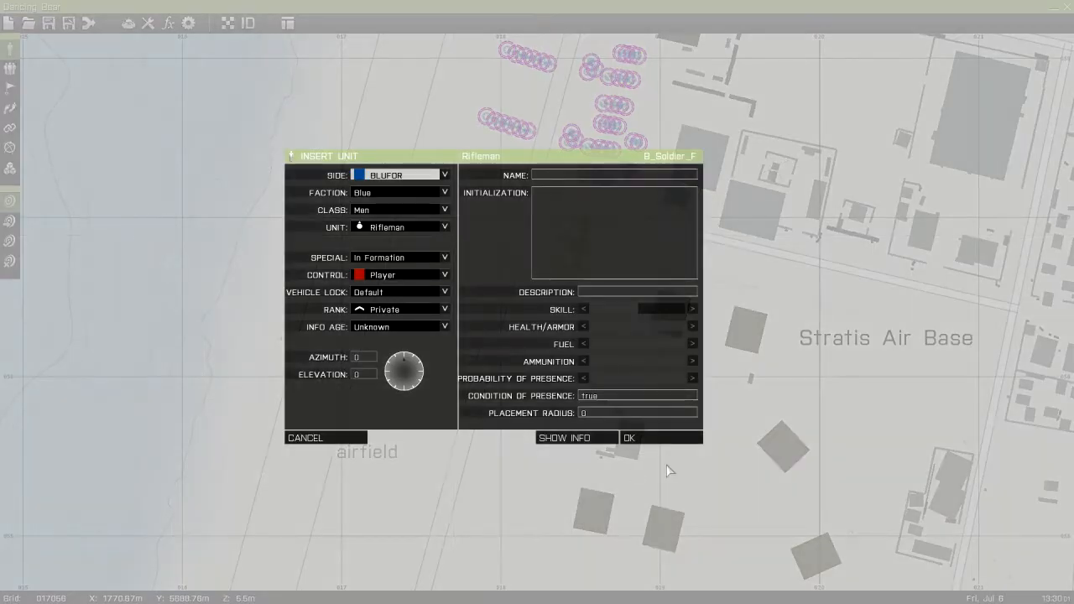
left_click(659, 437)
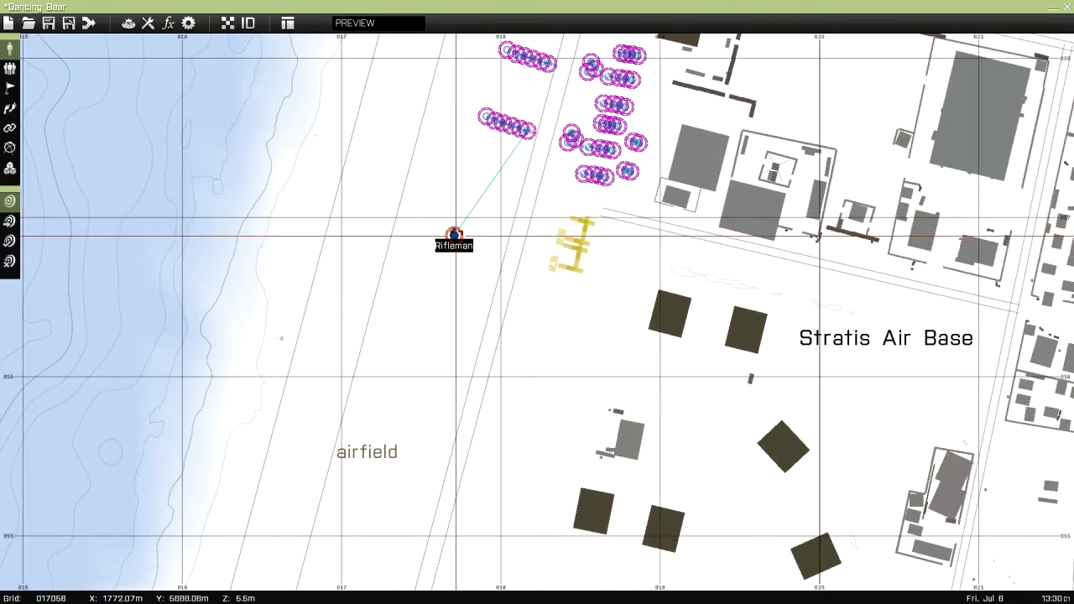
key("Delete")
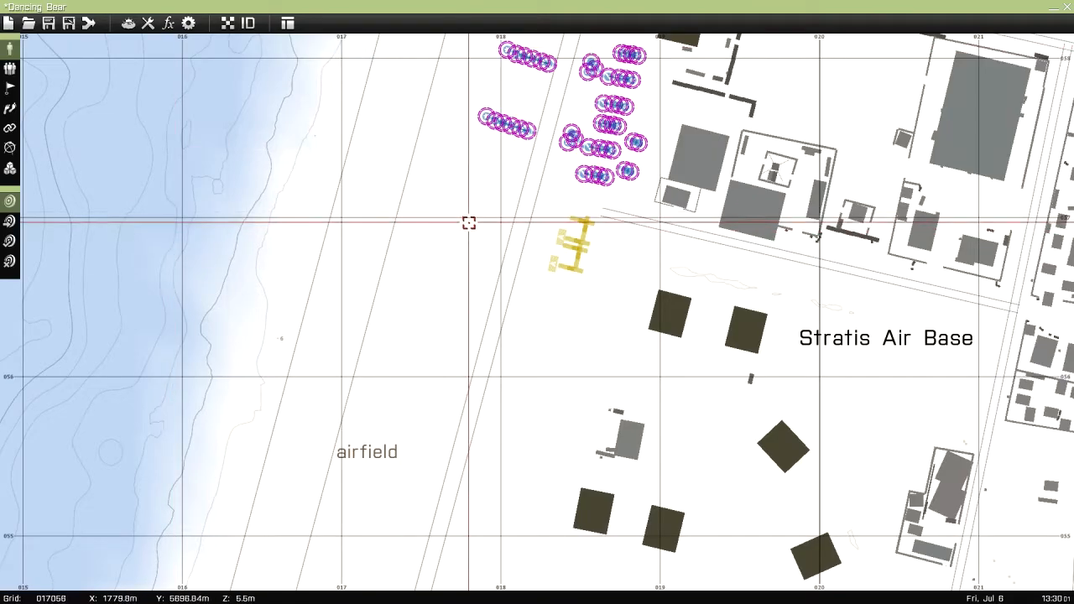
Try placing a BLUFOR rifleman with Playable control on the airfield, and delete that rifleman
double_click(468, 223)
left_click(377, 277)
left_click(382, 308)
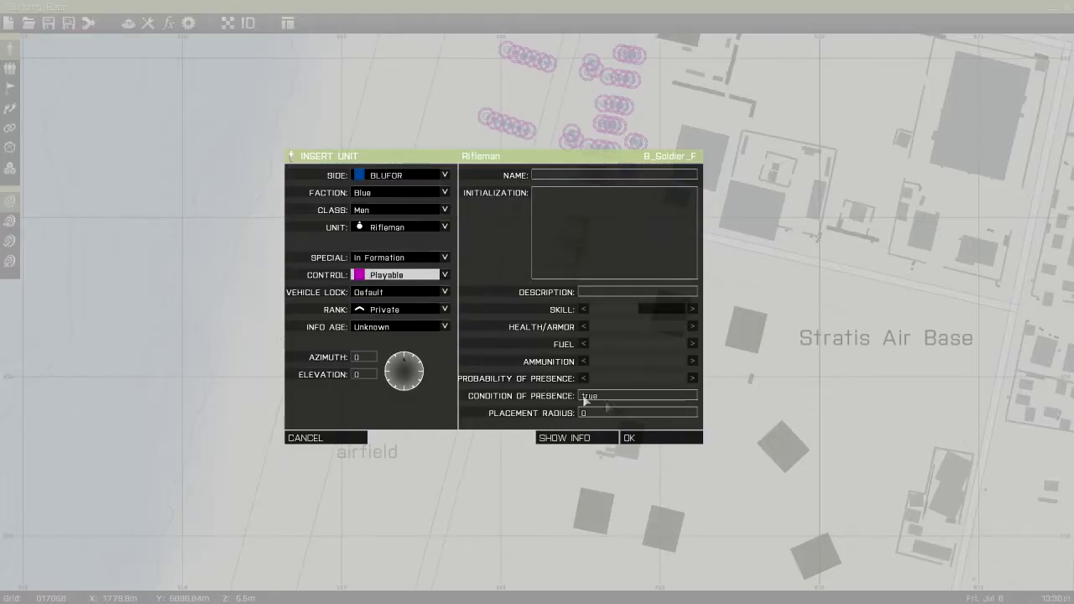
left_click(627, 438)
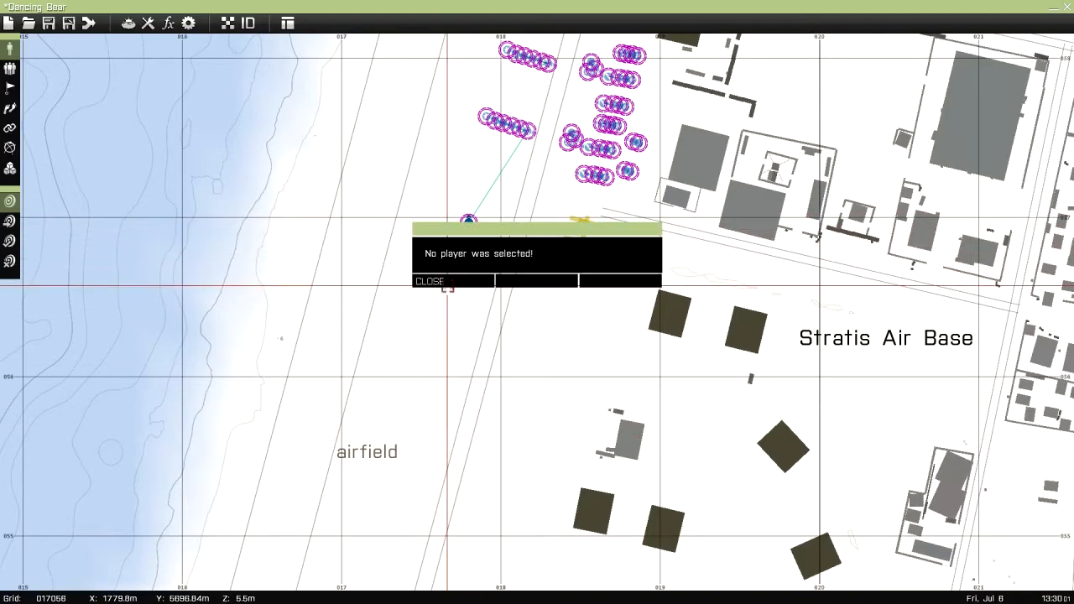
left_click(447, 282)
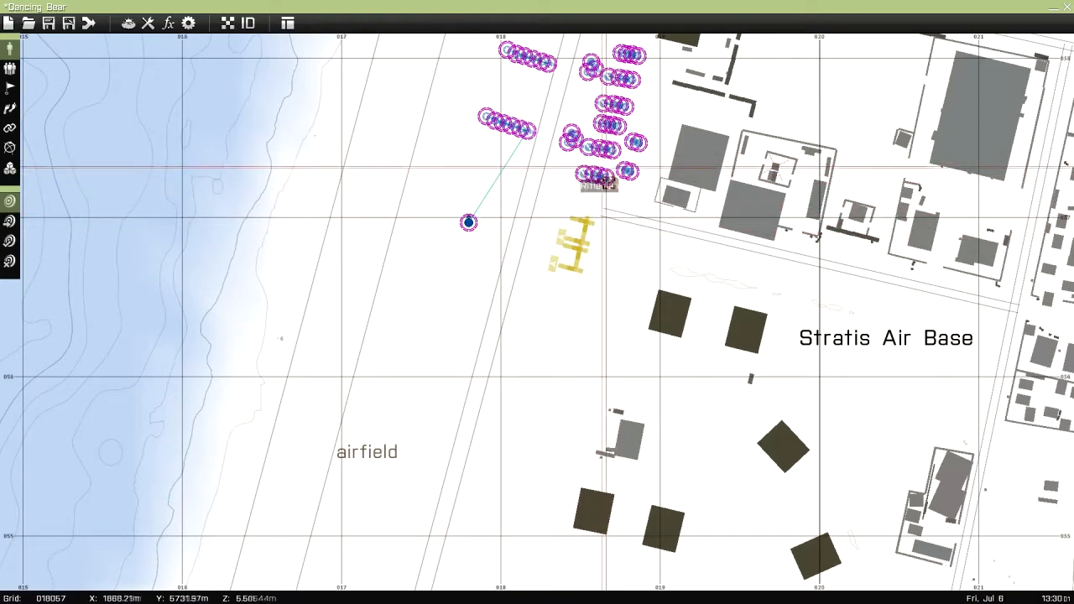
key("Delete")
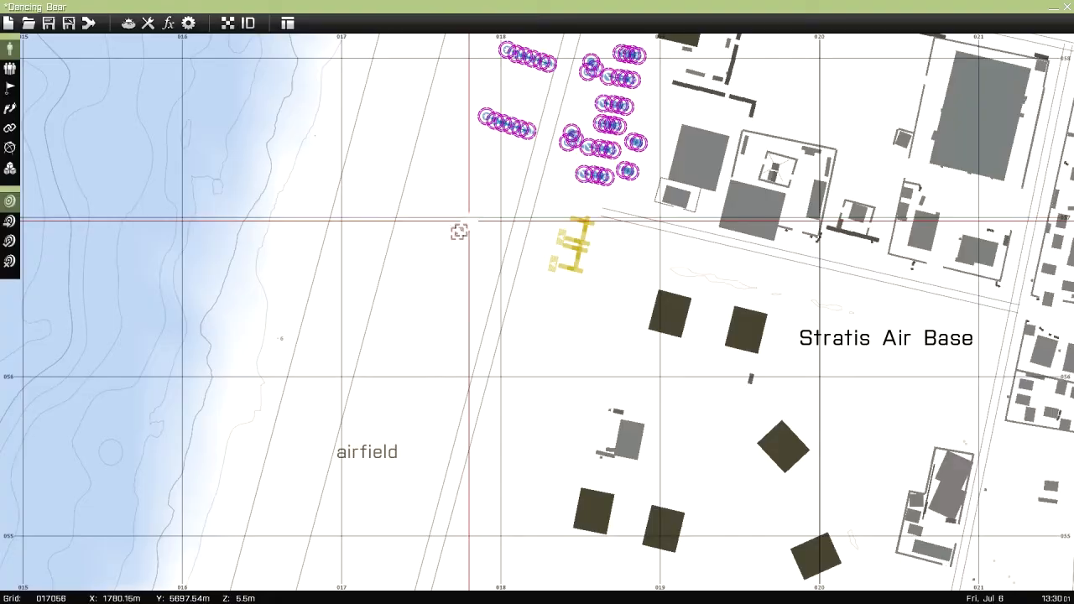
Insert a player-controlled BLUFOR rifleman on the airfield with default vehicle lock, Private rank, Unknown info age and an azimuth of about 86
double_click(457, 232)
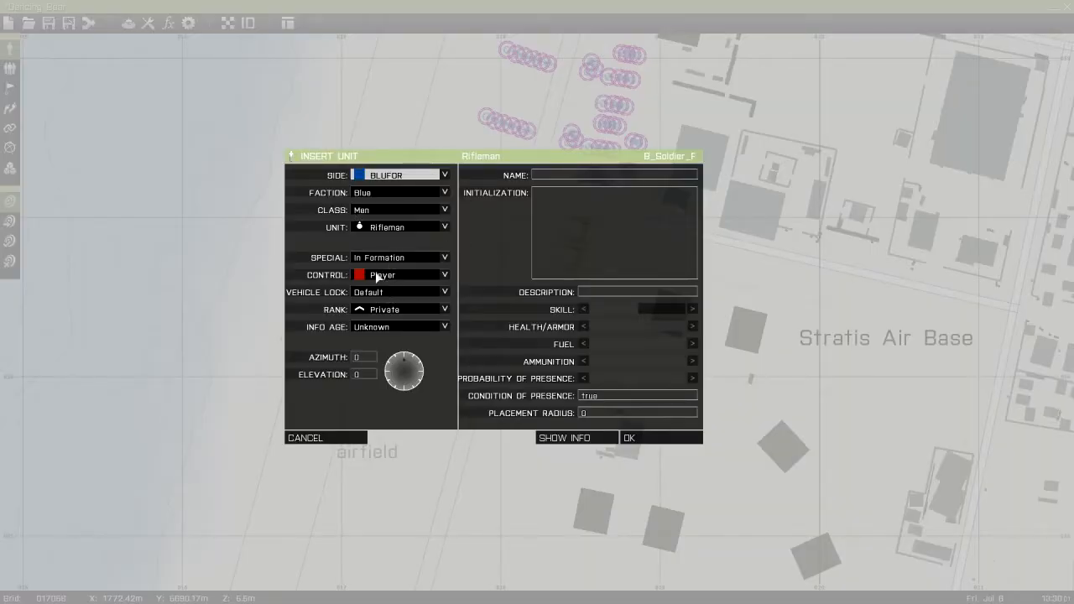
left_click(366, 296)
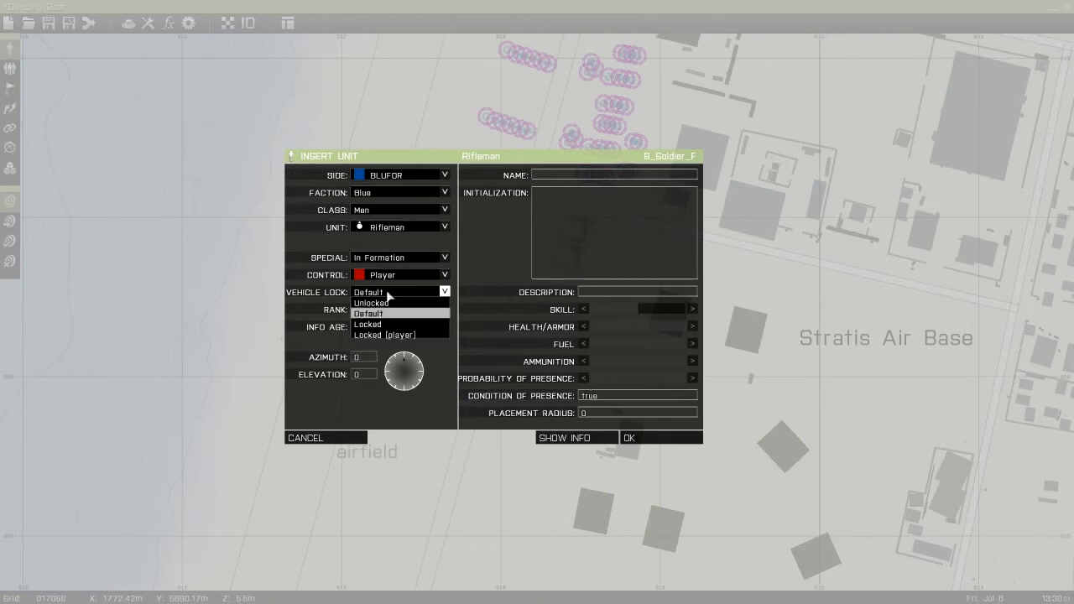
left_click(386, 314)
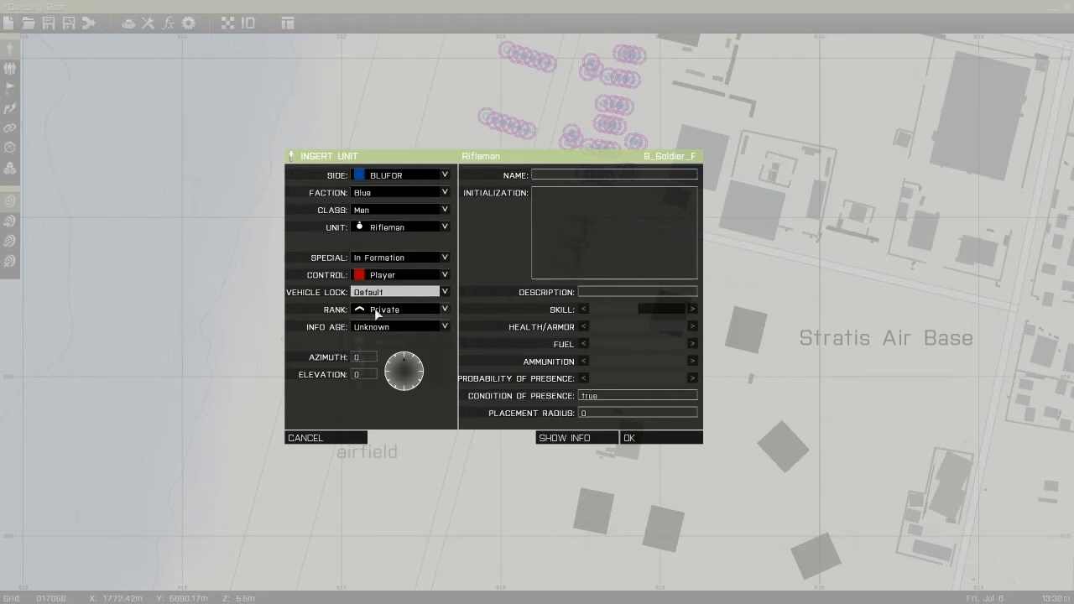
left_click(378, 309)
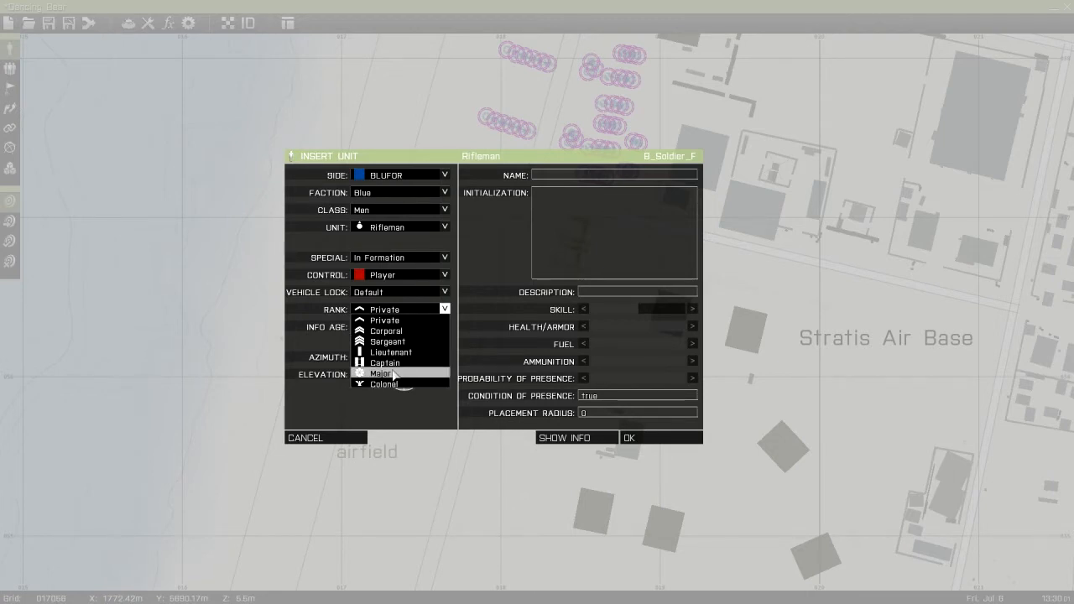
left_click(387, 320)
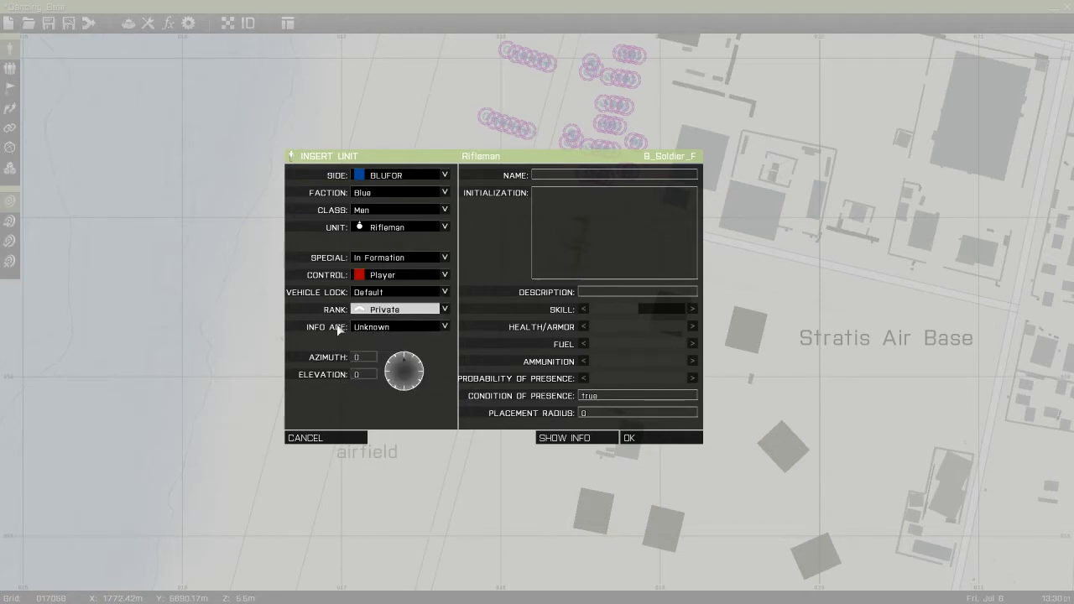
left_click(366, 329)
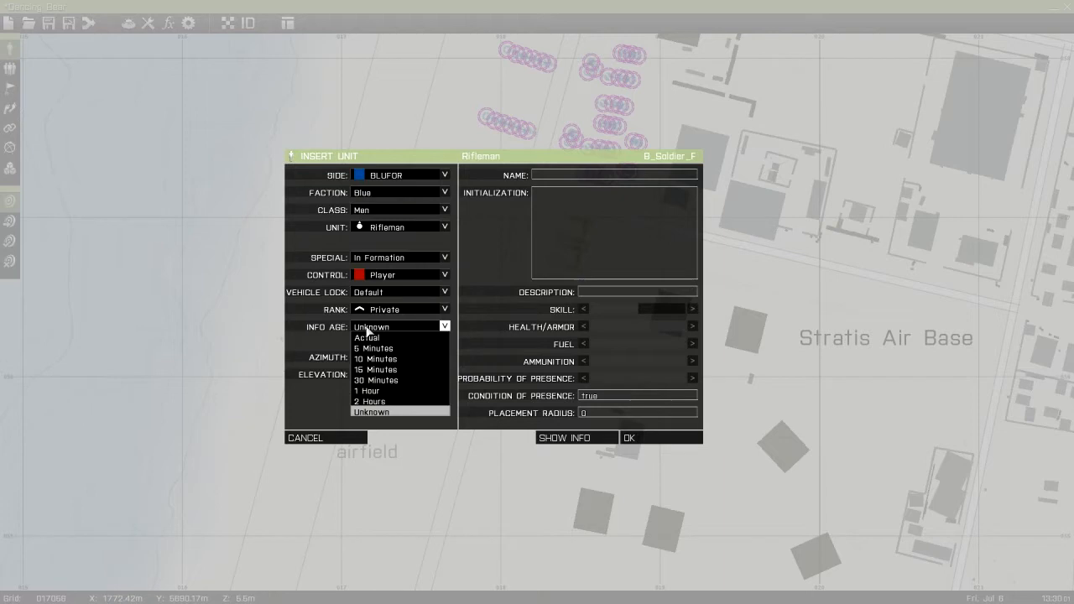
left_click(367, 327)
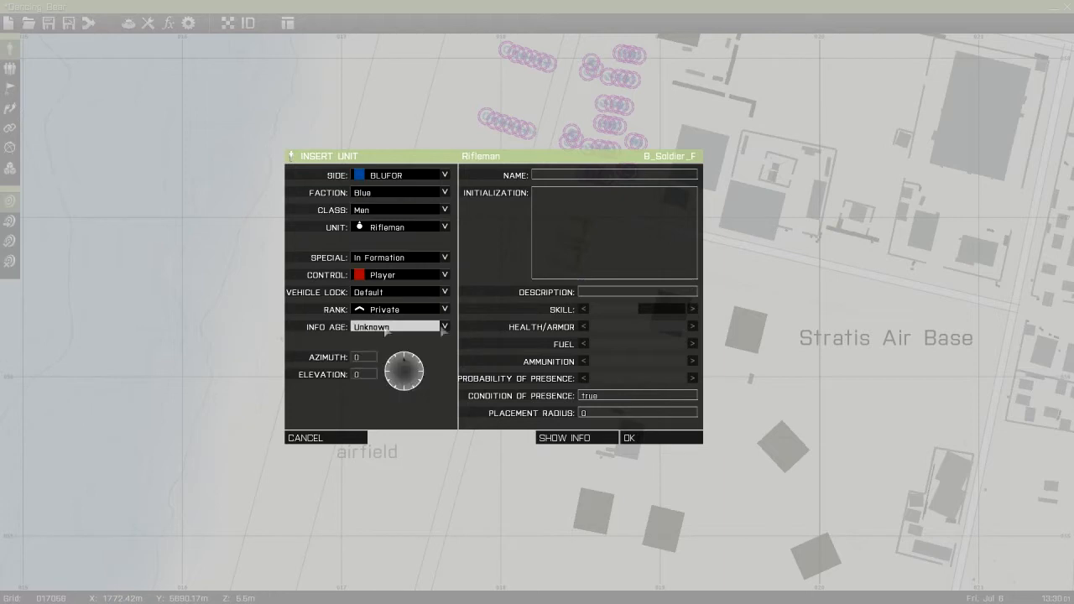
left_click(393, 365)
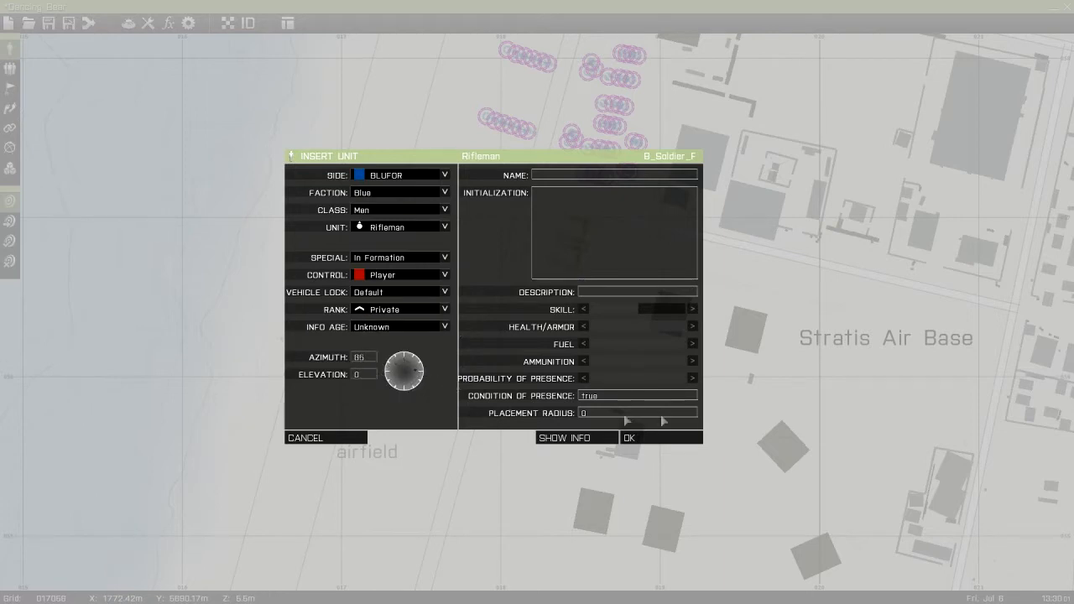
left_click(650, 437)
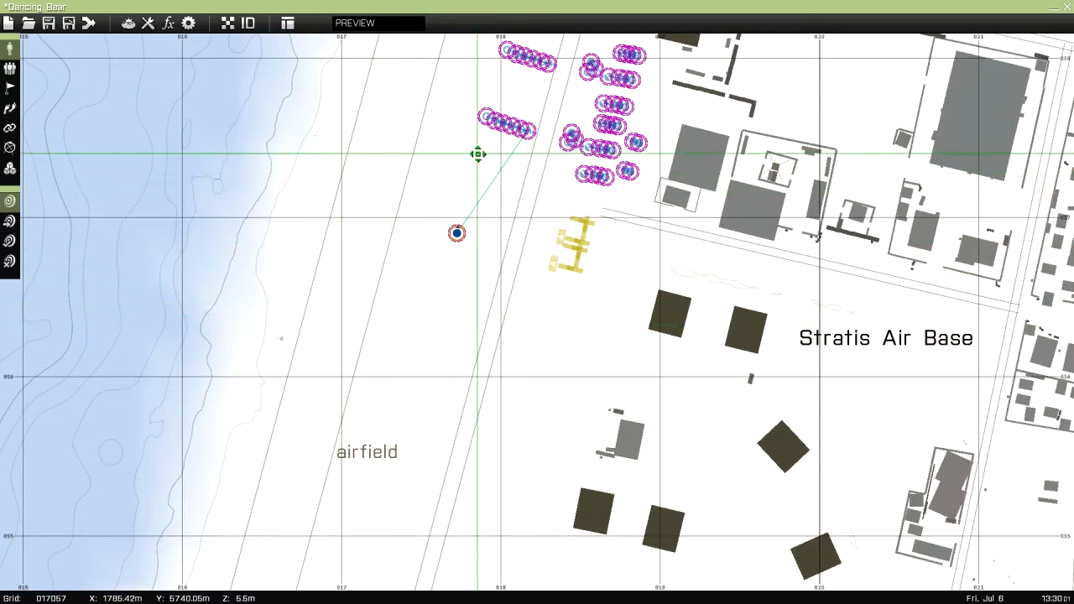
Compare the description of the placed rifleman with that of the Bravo 1 team leader, and close both units without changes
double_click(456, 233)
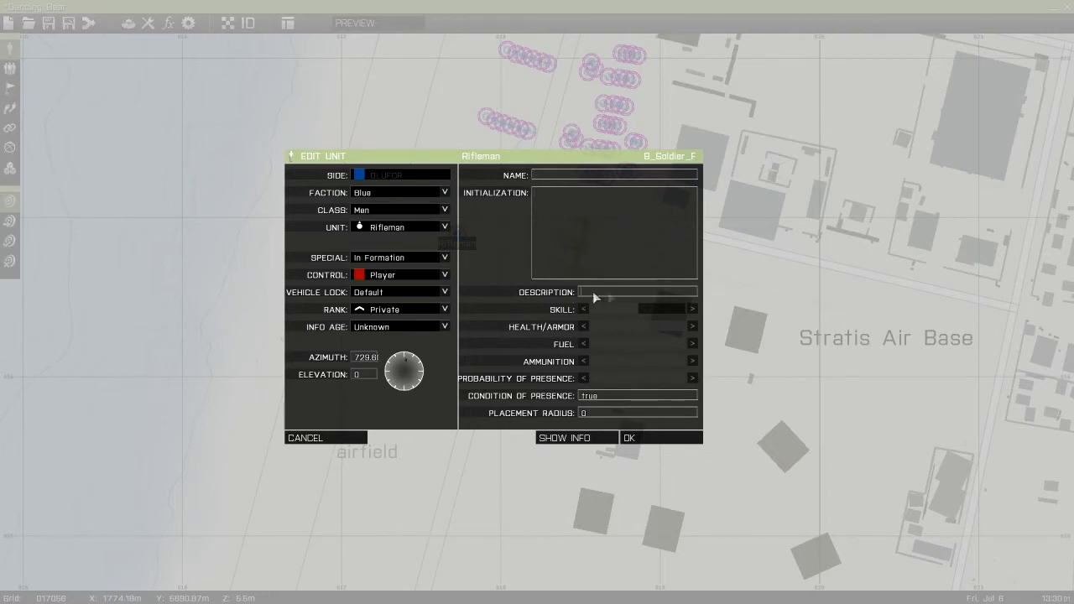
left_click(344, 437)
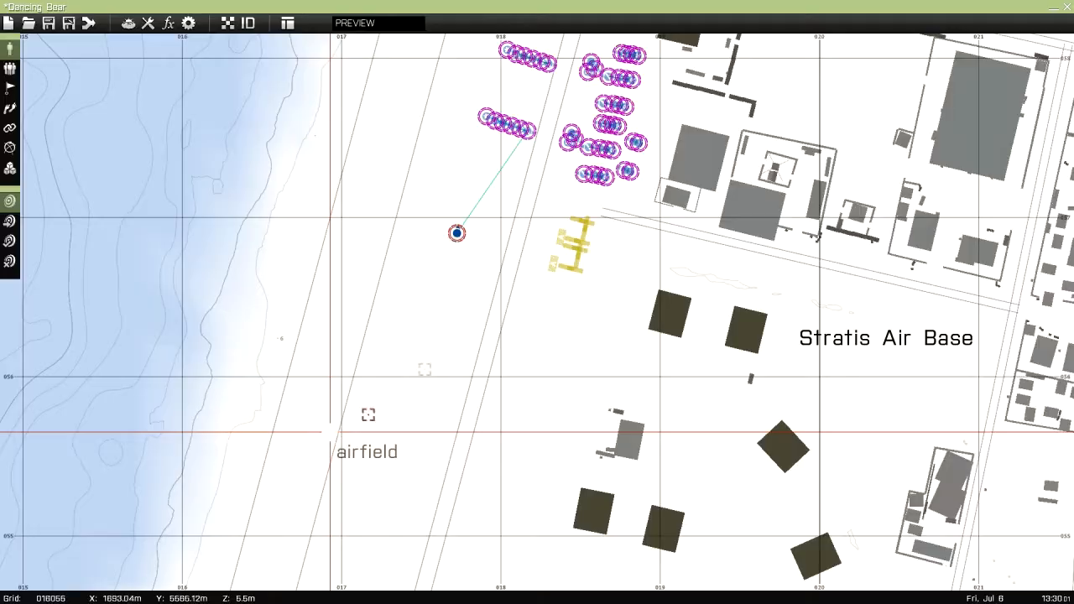
double_click(578, 174)
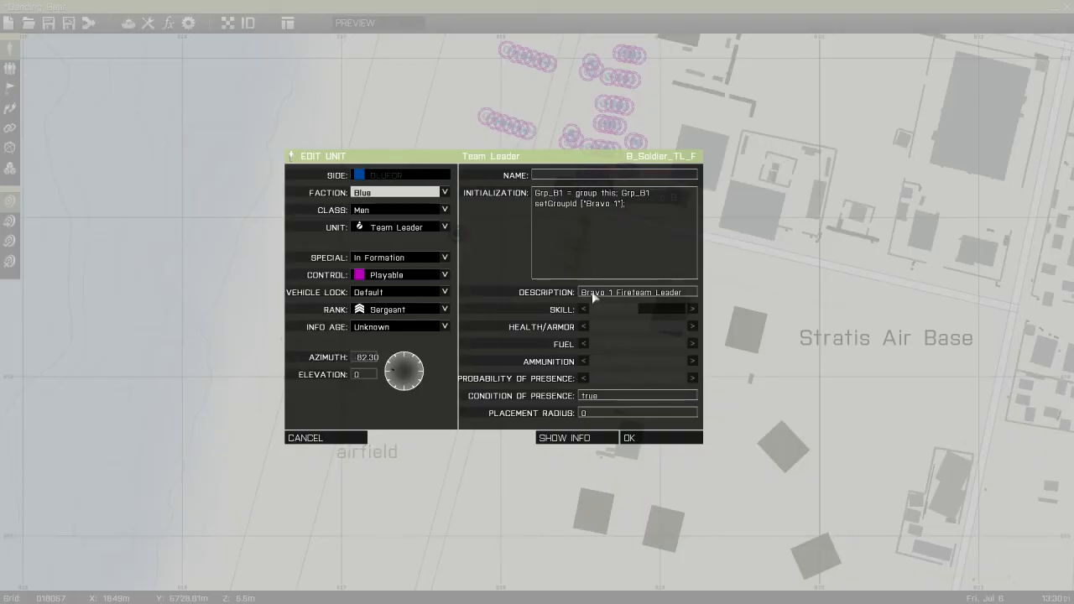
left_click_drag(686, 297, 573, 302)
left_click(666, 295)
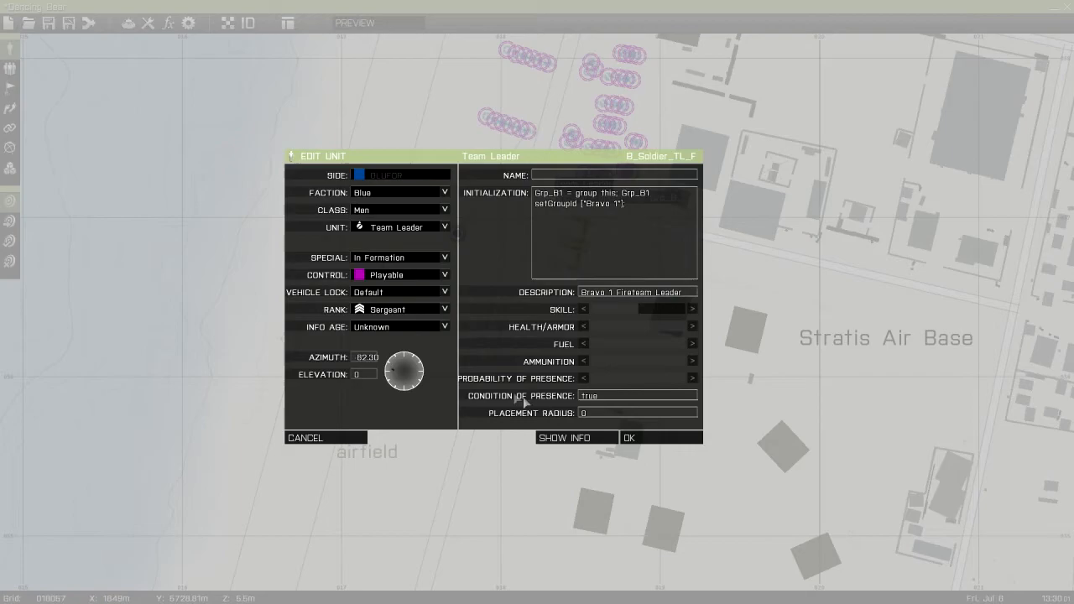
left_click(360, 440)
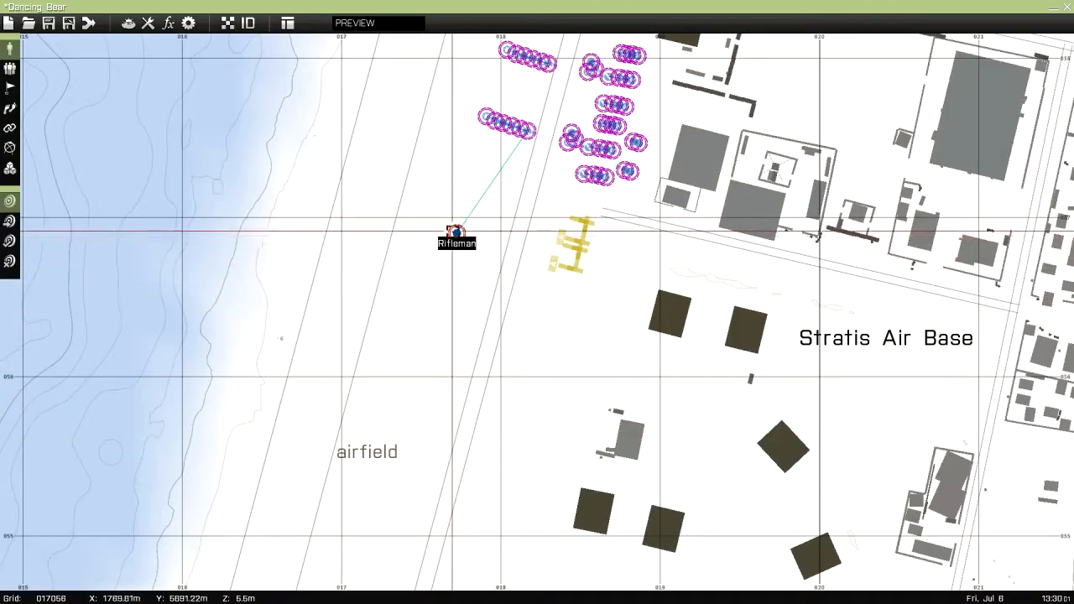
Try changing the airfield rifleman's skill, health/armor and probability of presence, and discard the changes
double_click(458, 234)
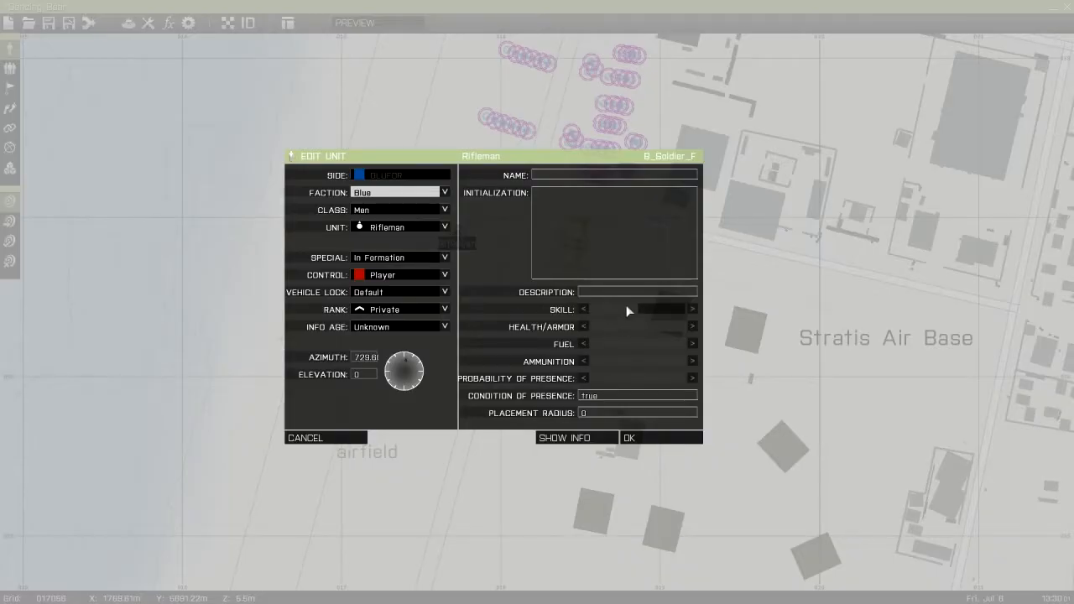
left_click(626, 310)
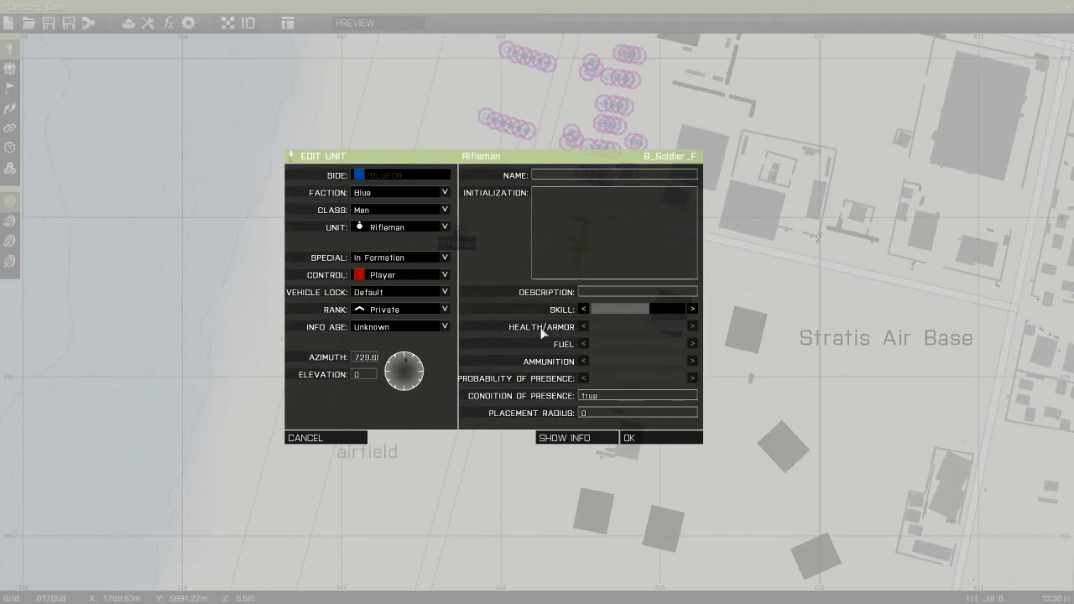
mouse_move(637, 329)
left_mouse_down()
mouse_move(618, 328)
mouse_move(672, 330)
mouse_move(606, 329)
mouse_move(692, 328)
left_mouse_up()
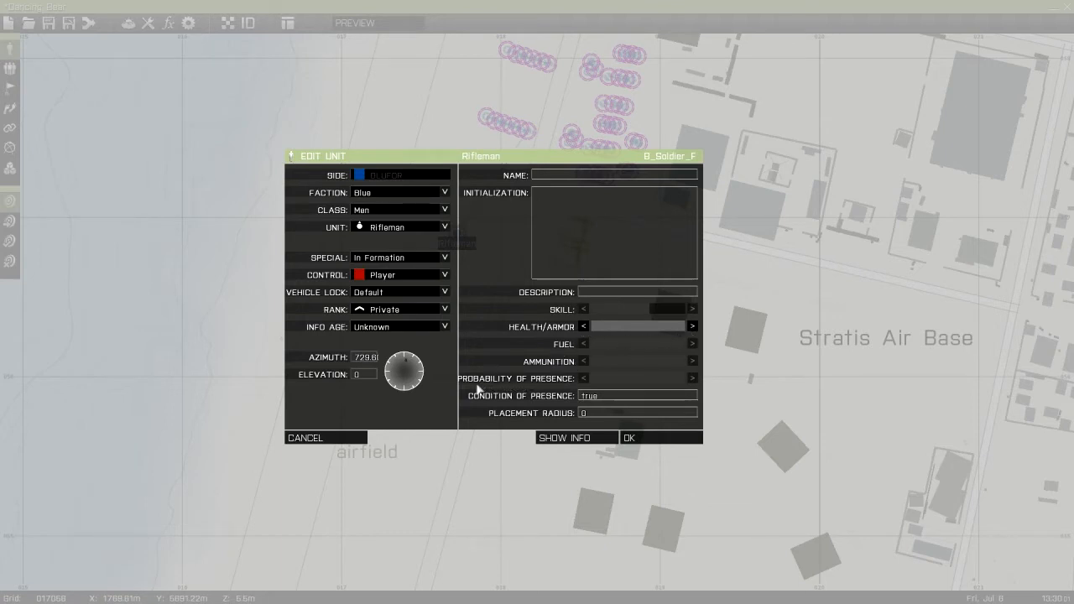
left_click(635, 382)
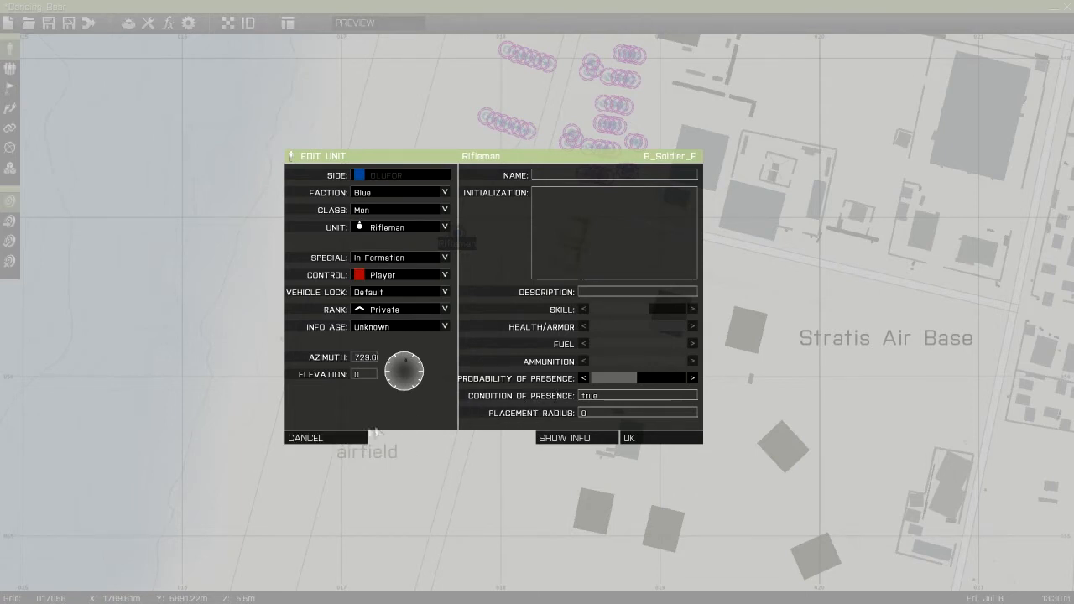
left_click(344, 437)
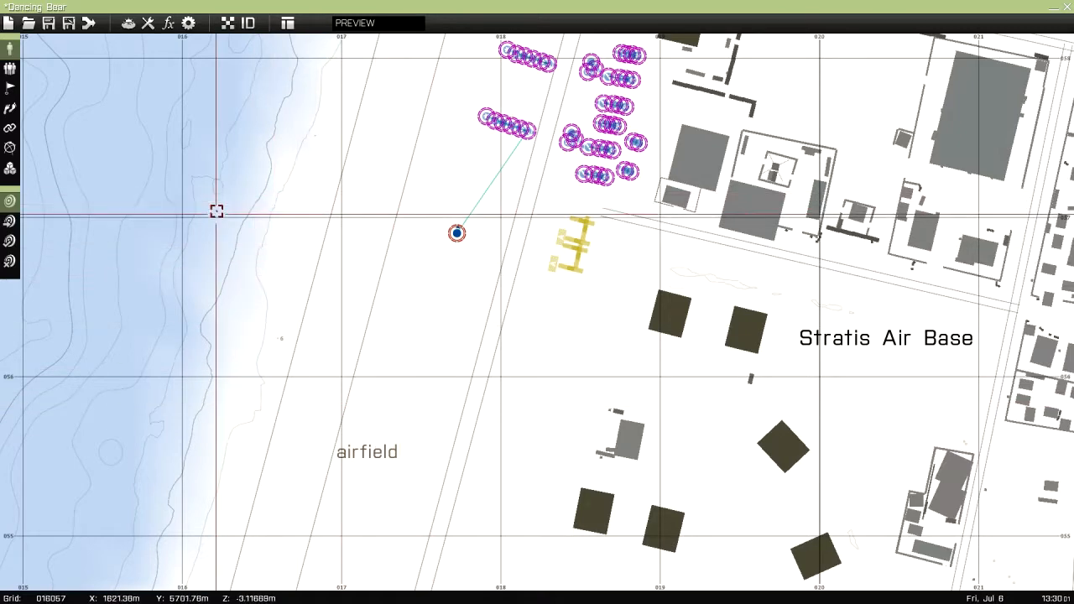
Ungroup the medic from the squad leader of the three-man team beside the runway, and group the two again
scroll(376, 122, "up", 5)
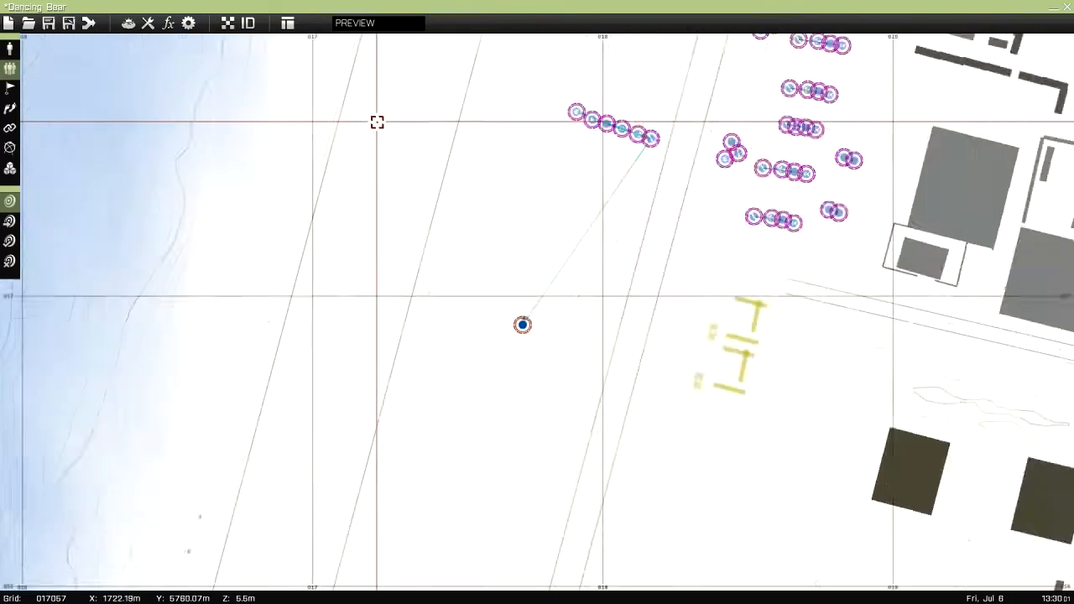
right_click_drag(652, 172, 445, 340)
scroll(445, 341, "up", 2)
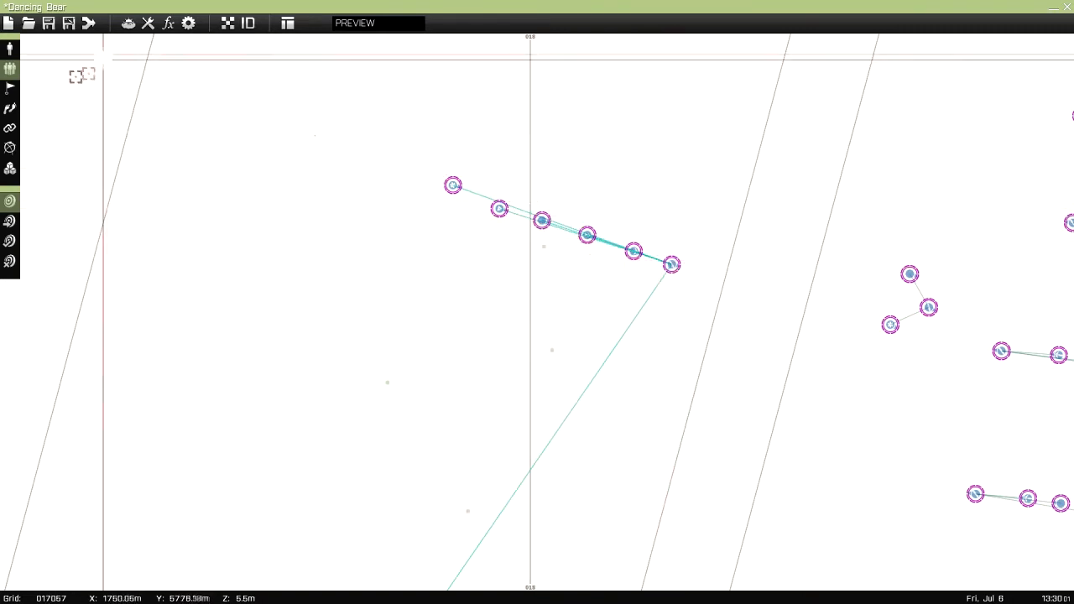
right_click_drag(679, 260, 366, 140)
scroll(535, 267, "up", 2)
scroll(537, 277, "up", 2)
scroll(600, 297, "down", 3)
right_click_drag(709, 291, 627, 335)
scroll(585, 244, "up", 2)
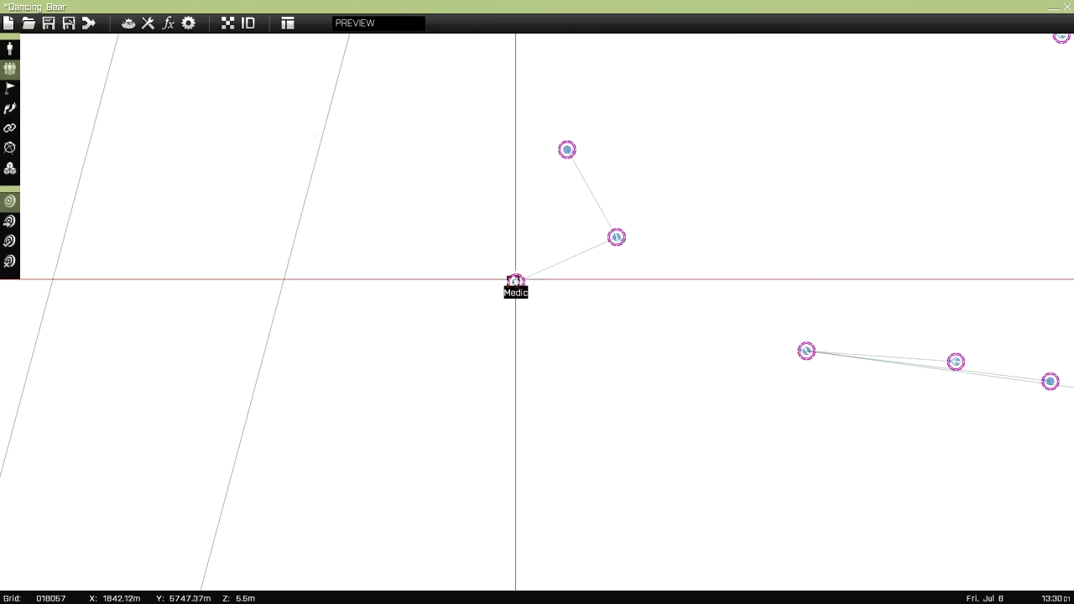
left_click_drag(517, 282, 406, 214)
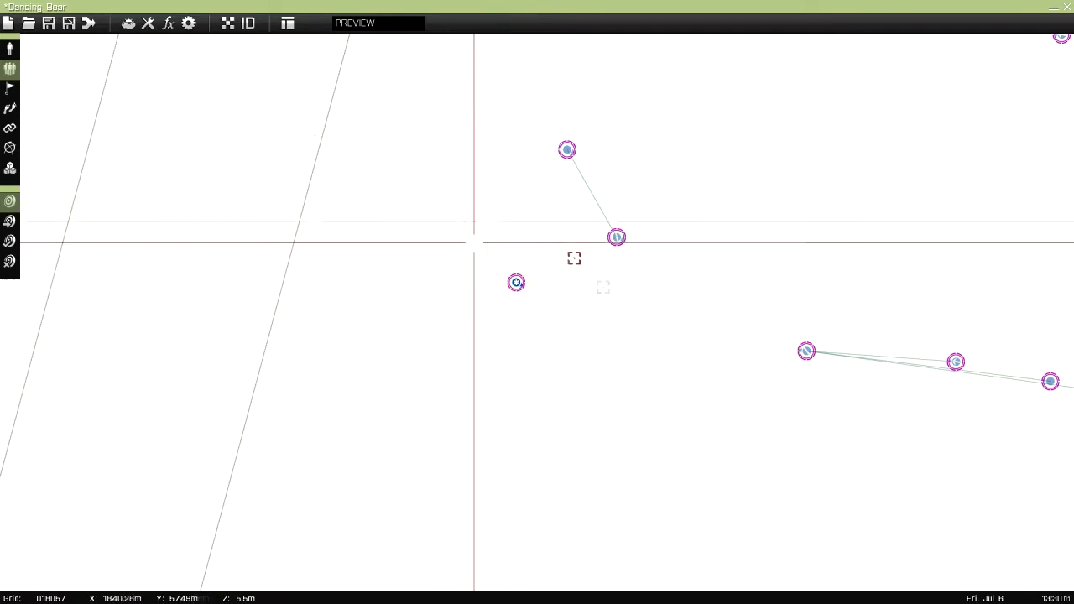
left_click_drag(532, 254, 616, 238)
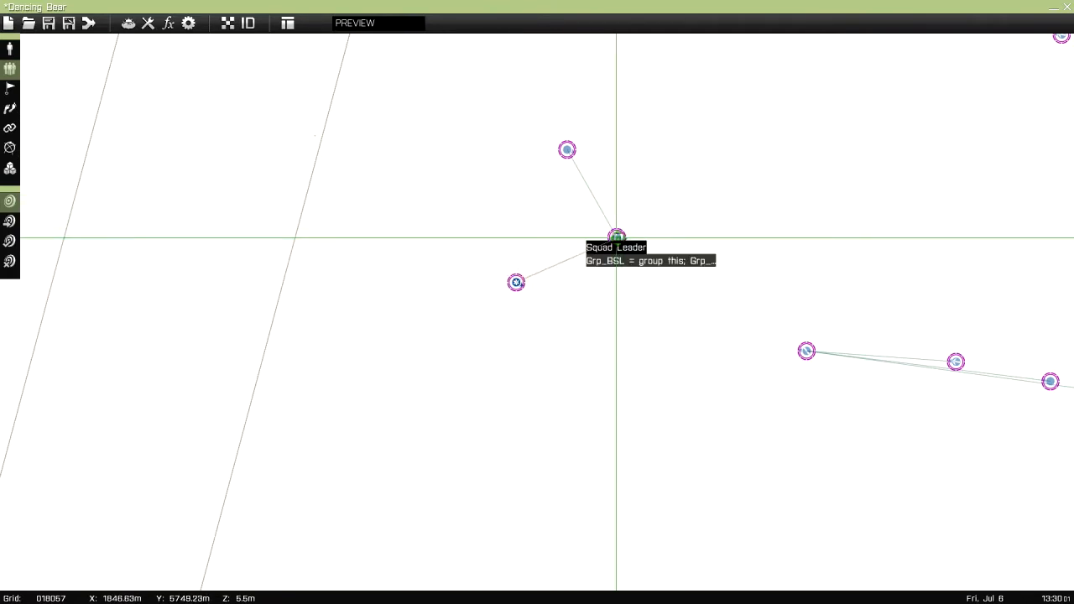
Delete the lone player-controlled rifleman from the airfield
scroll(613, 394, "down", 5)
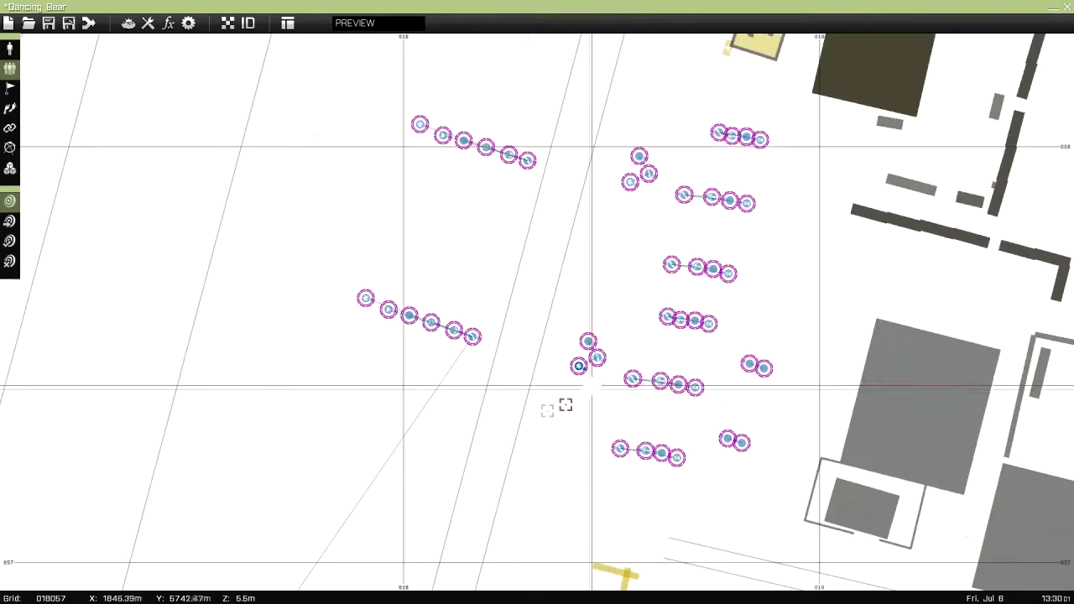
right_click_drag(527, 389, 616, 221)
right_click_drag(495, 348, 553, 313)
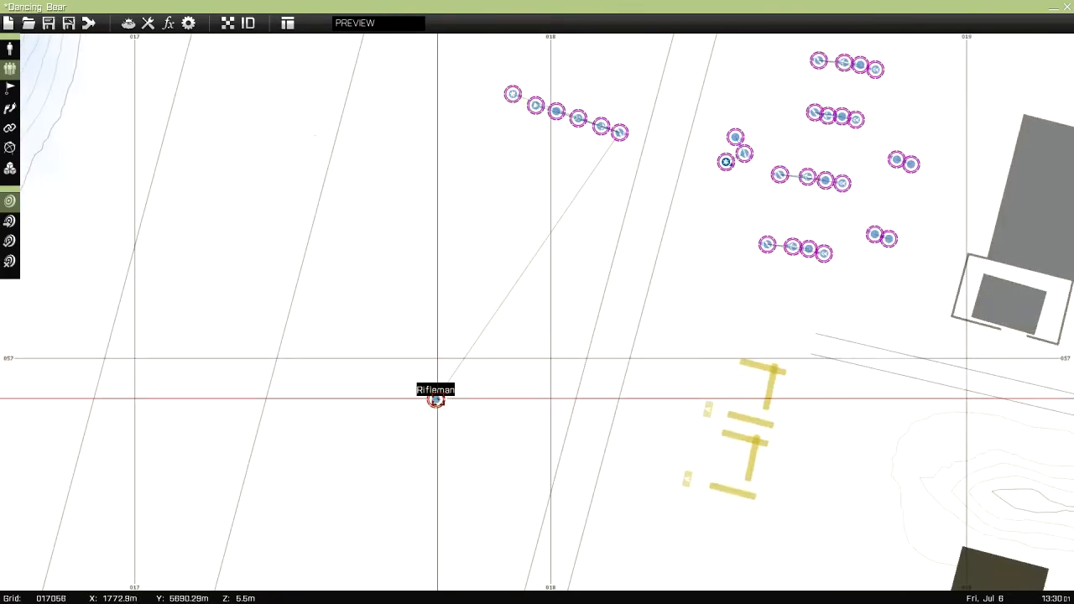
key("Delete")
Insert a BLUFOR group of faction Blue, class Motorized Infantry, unit Motorized Anti-armor Team, on the airfield
double_click(450, 279)
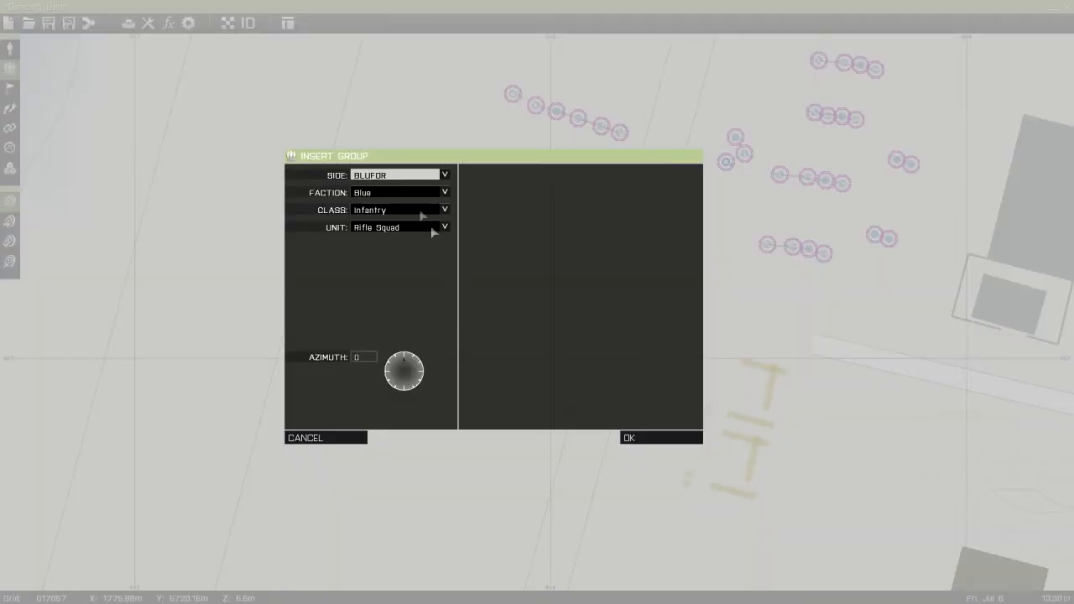
left_click(366, 176)
left_click(369, 186)
left_click(369, 193)
left_click(369, 203)
left_click(374, 210)
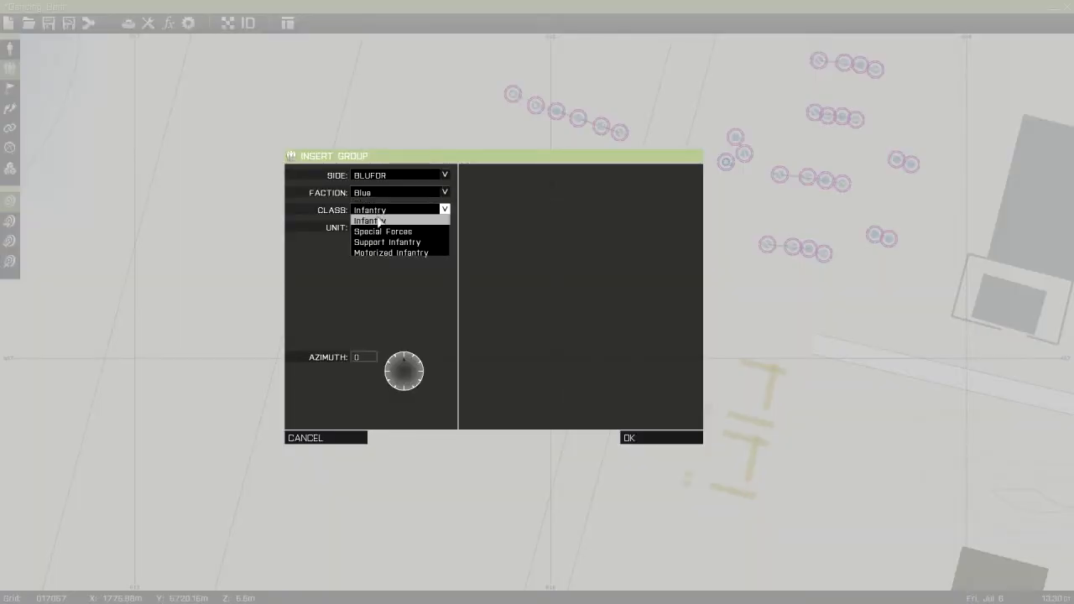
left_click(379, 254)
left_click(396, 227)
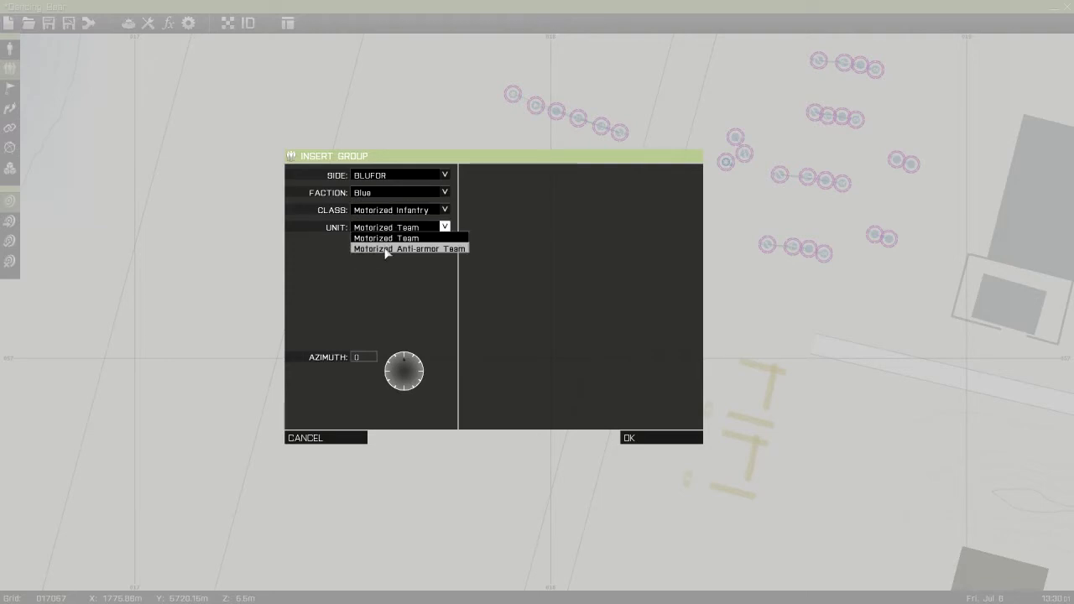
left_click(383, 248)
left_click(648, 439)
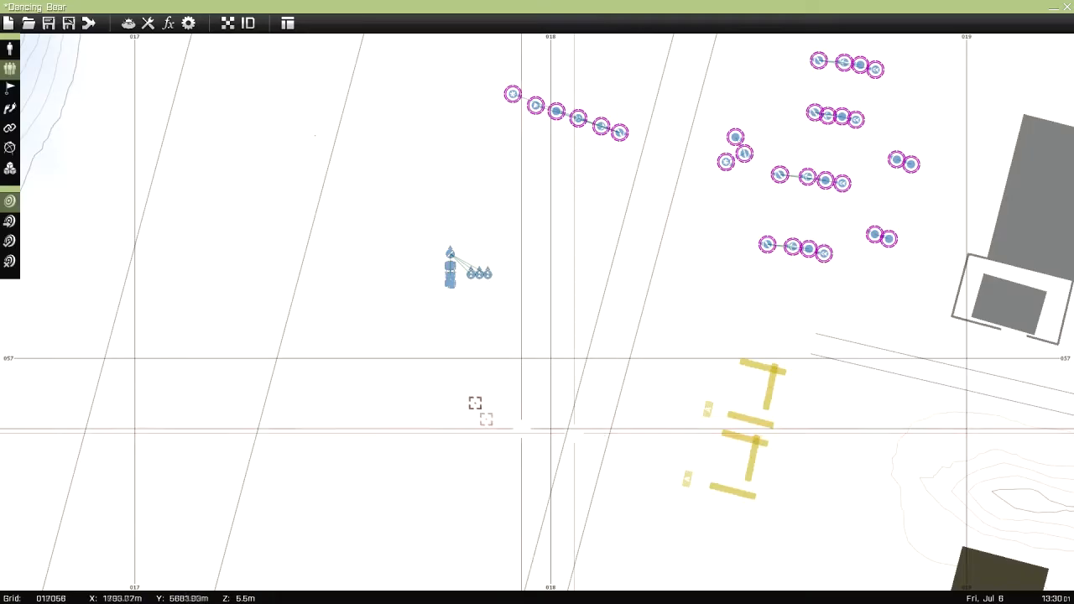
scroll(457, 285, "up", 5)
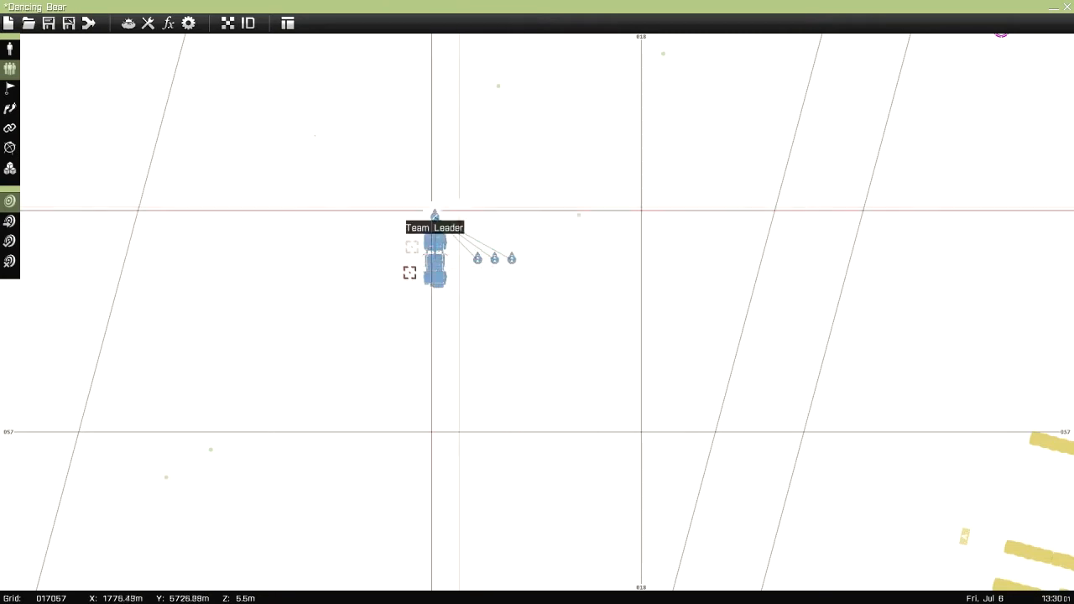
scroll(478, 261, "down", 5)
scroll(476, 262, "up", 3)
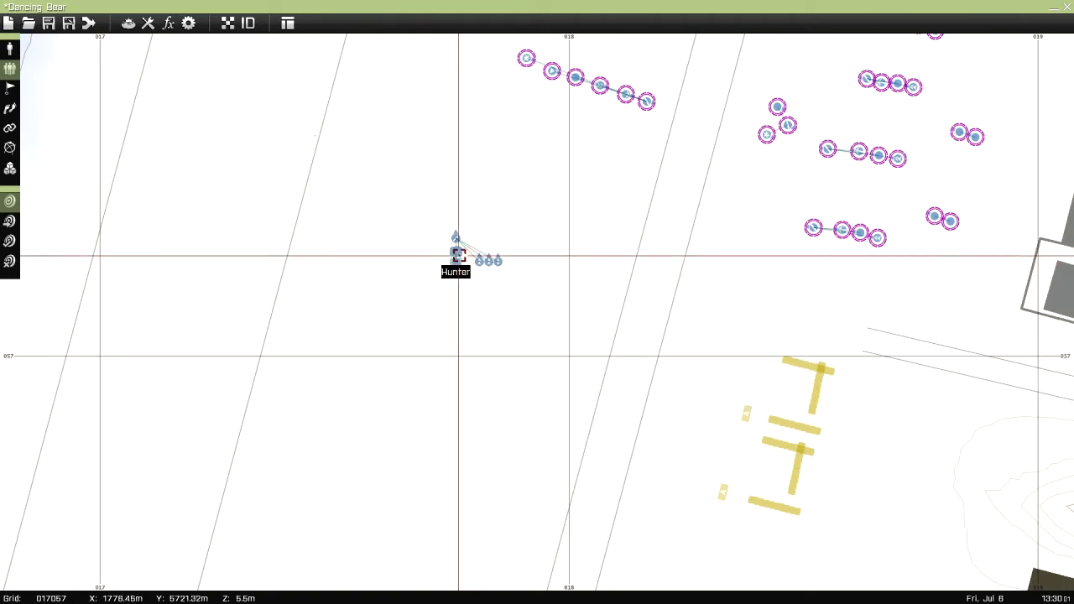
Delete the Hunter and all the soldiers of the motorized group from the airfield
key("Delete")
key("Delete")
key("Delete")
key("Delete")
key("Delete")
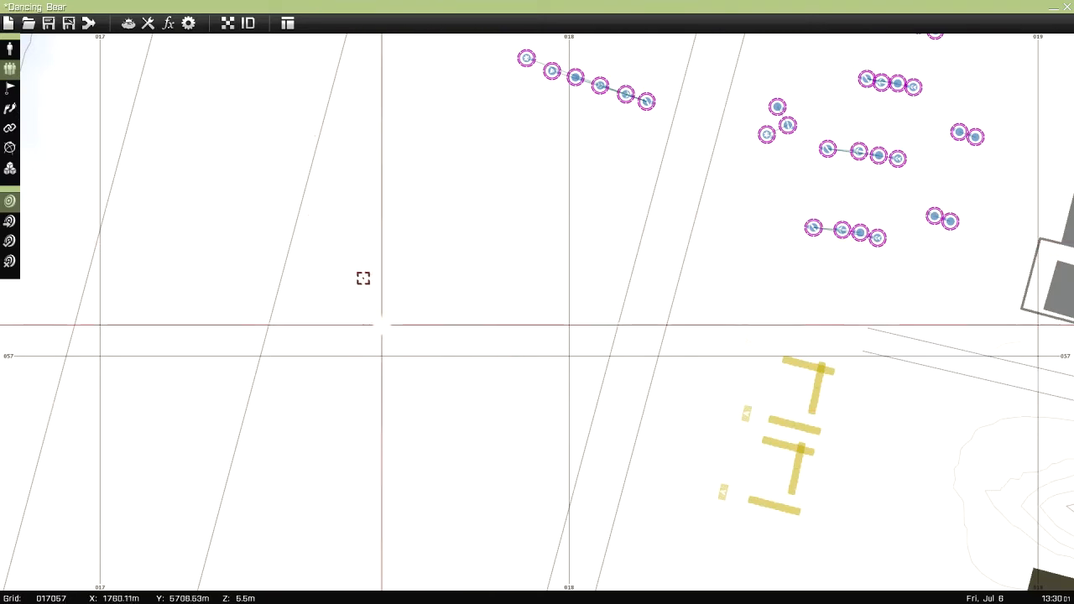
Insert a player-controlled rifleman, a Helicopter Pilot and an Automatic Rifleman on the airfield near the six-man squad
double_click(434, 263)
left_click(643, 438)
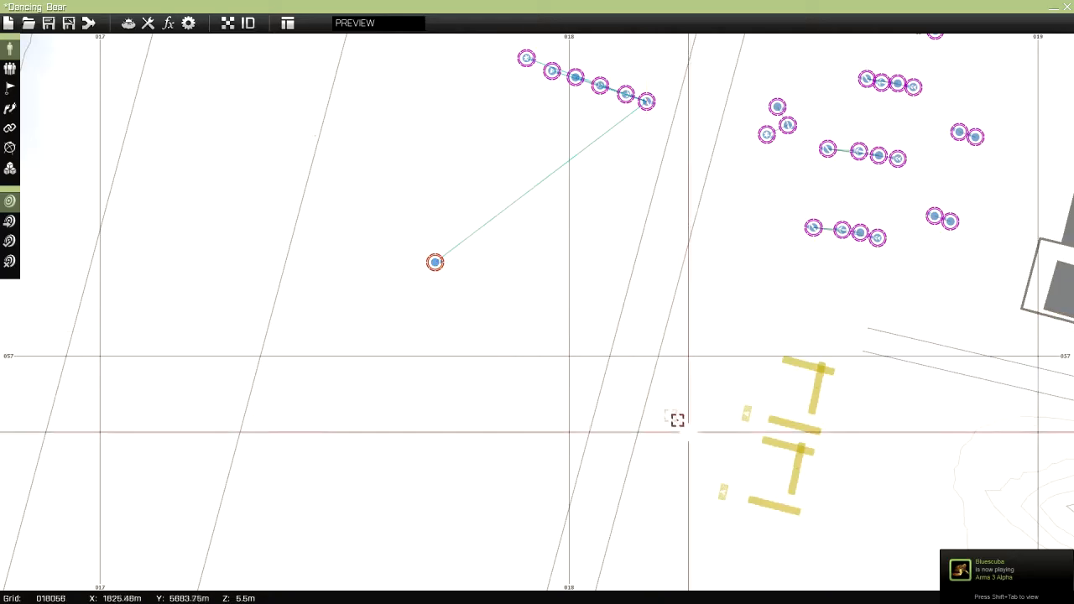
double_click(402, 274)
left_click(361, 228)
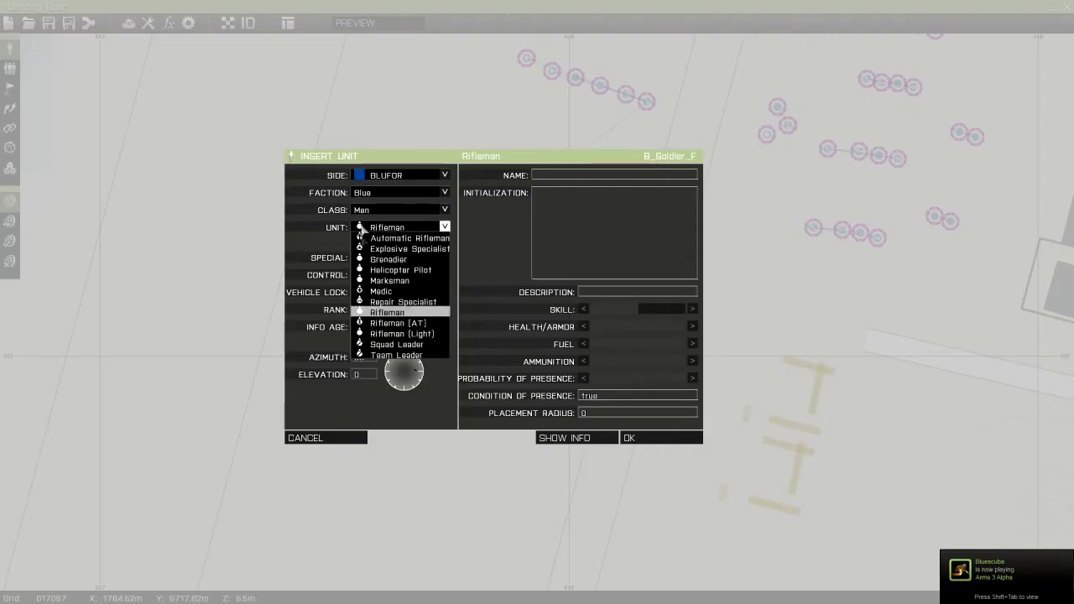
left_click(394, 271)
left_click(654, 438)
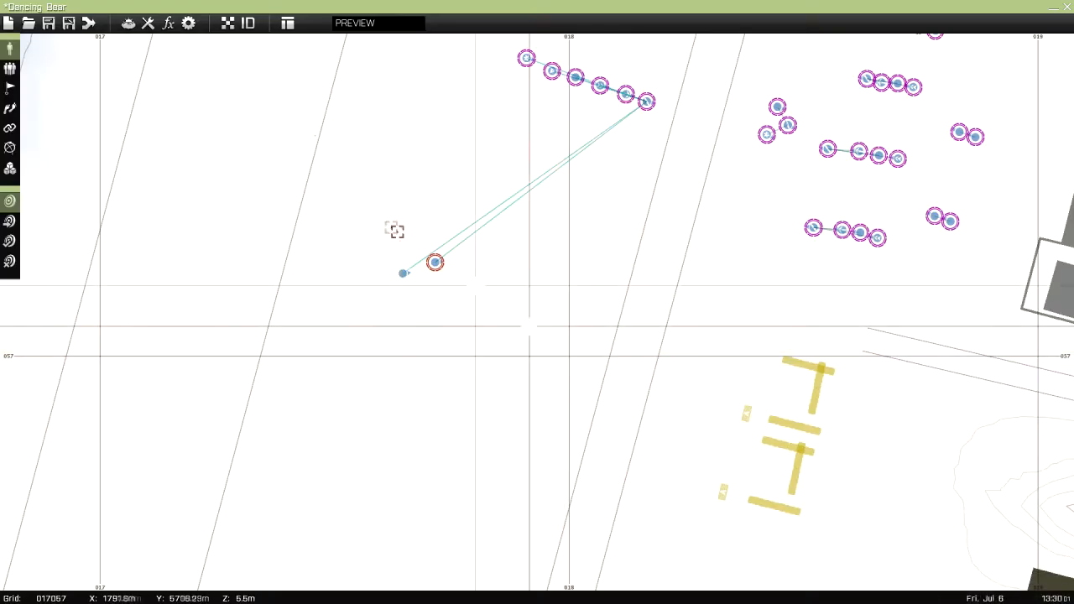
double_click(474, 314)
left_click(362, 227)
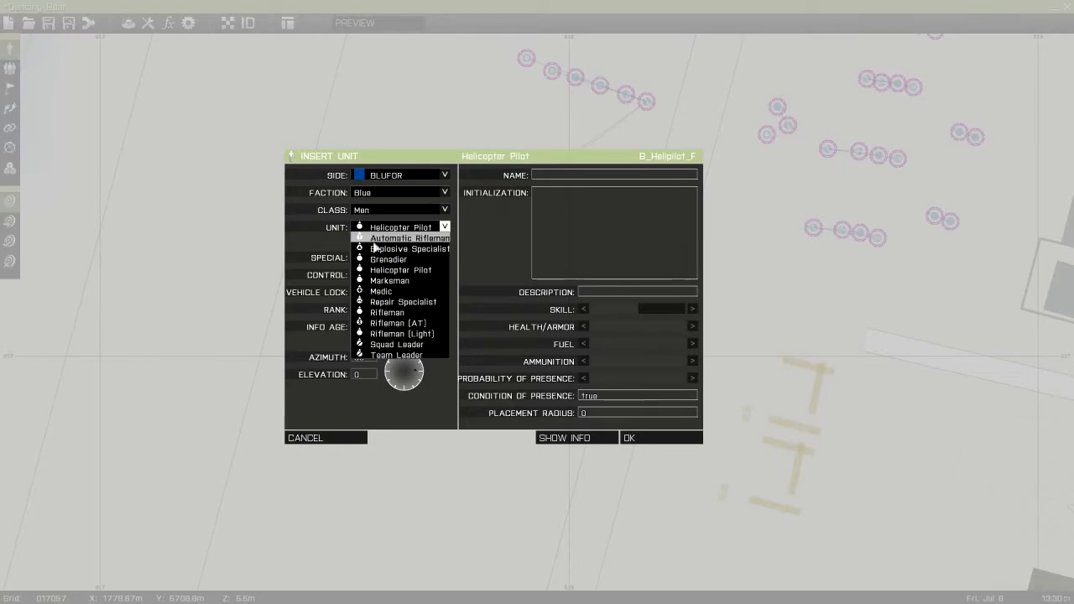
left_click(403, 238)
Ungroup the rifleman, helicopter pilot and automatic rifleman from the six-man squad's leader
key("F2")
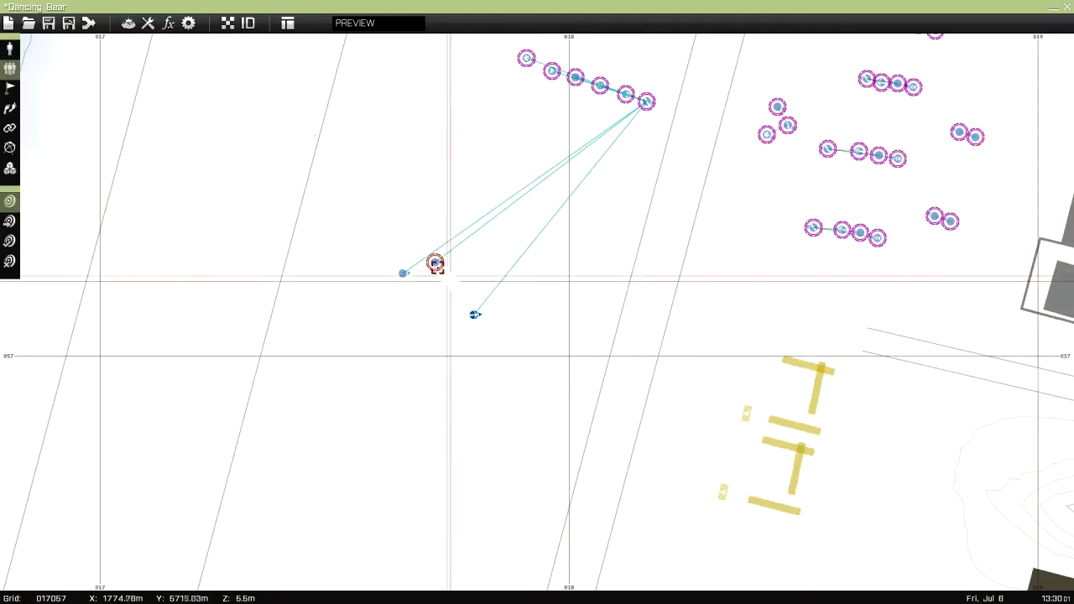
left_click_drag(437, 265, 549, 265)
left_click_drag(475, 312, 487, 371)
left_click_drag(406, 272, 424, 352)
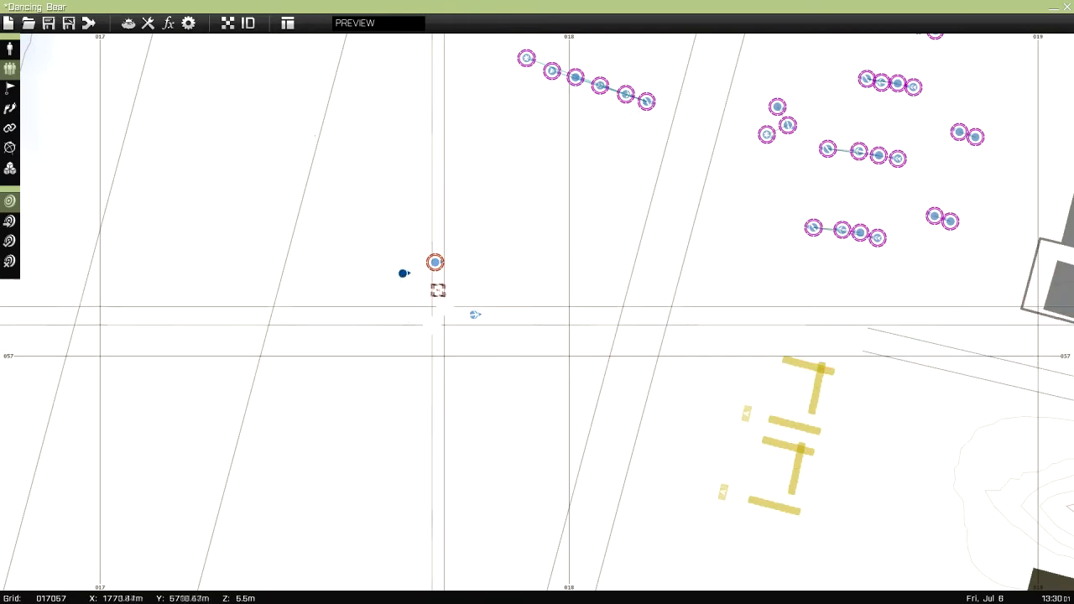
Try grouping the helicopter pilot and automatic rifleman with the rifleman, and delete the three units
left_click_drag(405, 273, 433, 259)
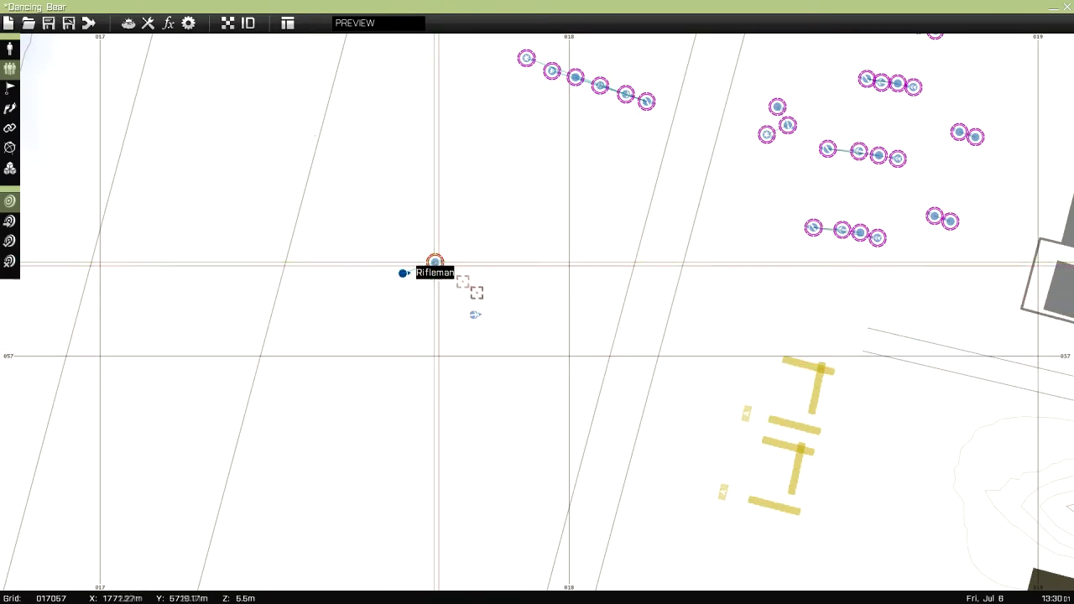
left_click_drag(471, 314, 426, 269)
key("Delete")
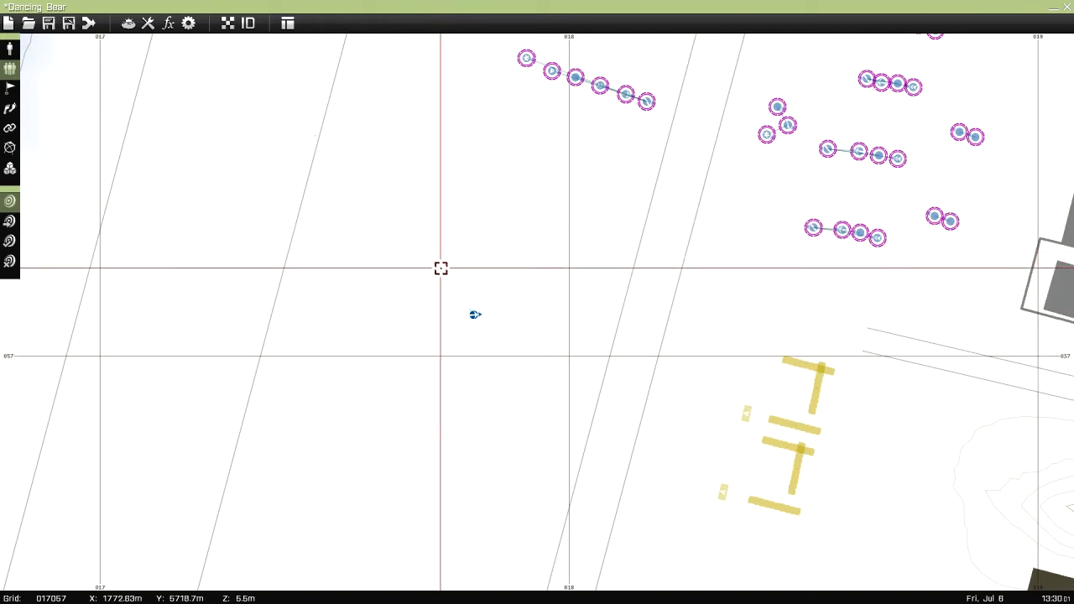
key("Delete")
View the settings for a new trigger on the airfield and close them without inserting it
left_click(12, 86)
double_click(465, 326)
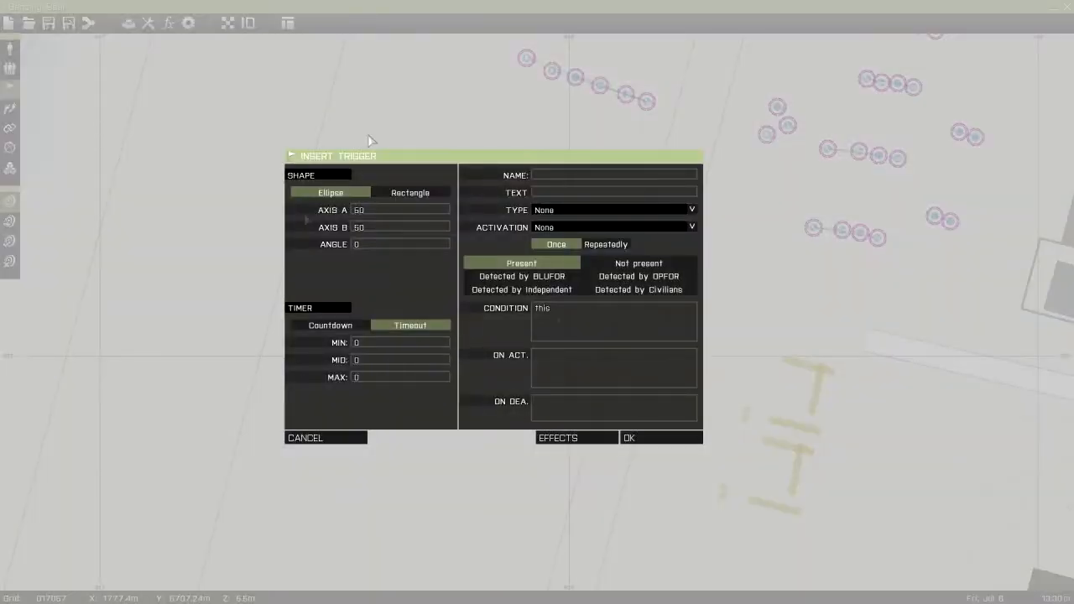
left_click(293, 437)
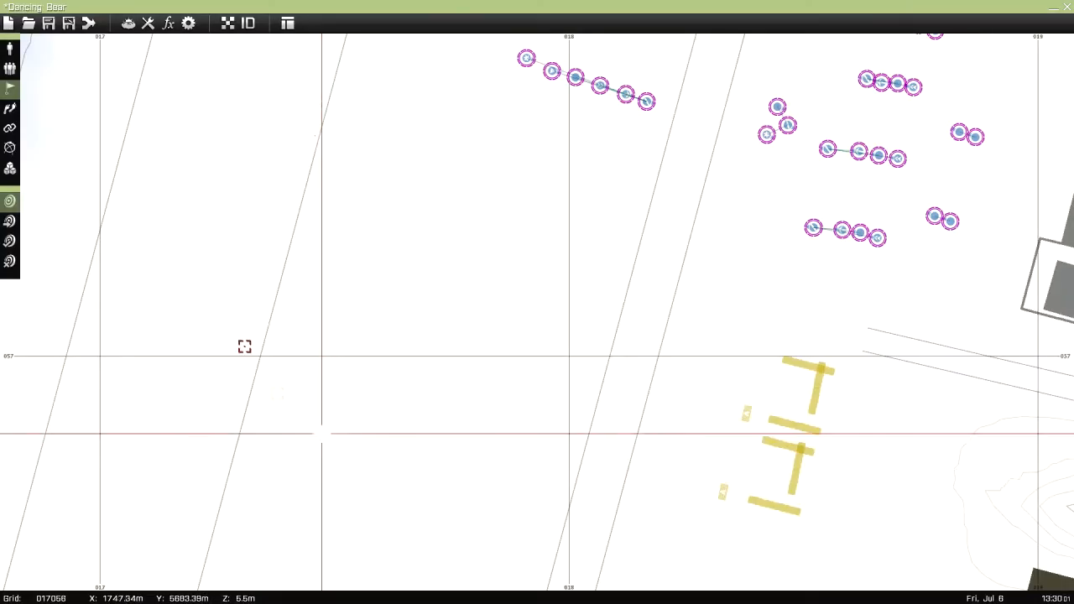
Review the waypoint types and order, and insert a Move waypoint for the six-man squad on the airfield just south of it
left_click(11, 109)
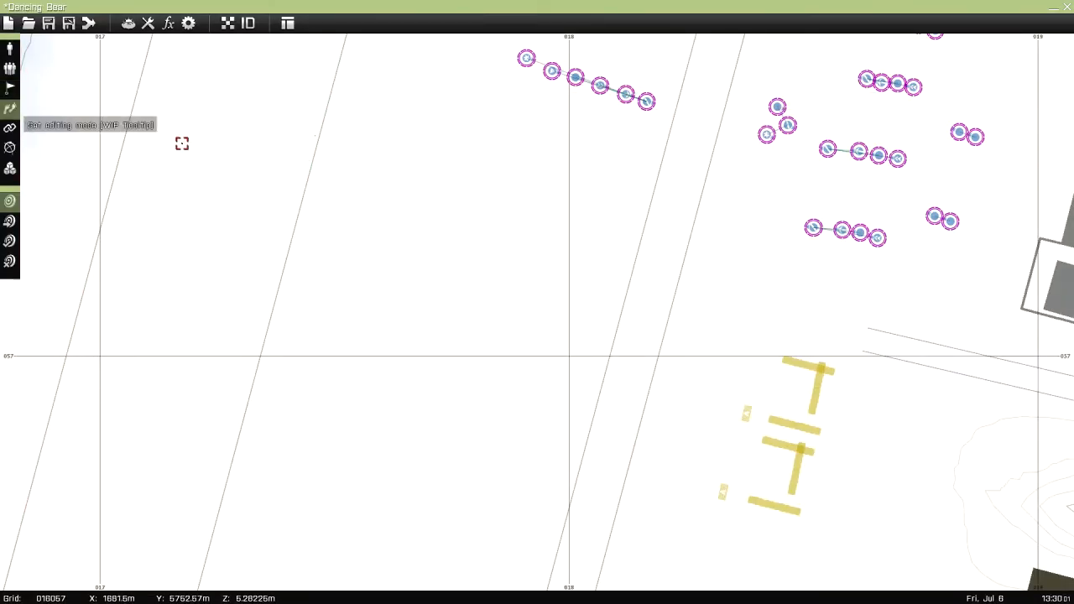
scroll(293, 314, "down", 6)
scroll(291, 314, "up", 3)
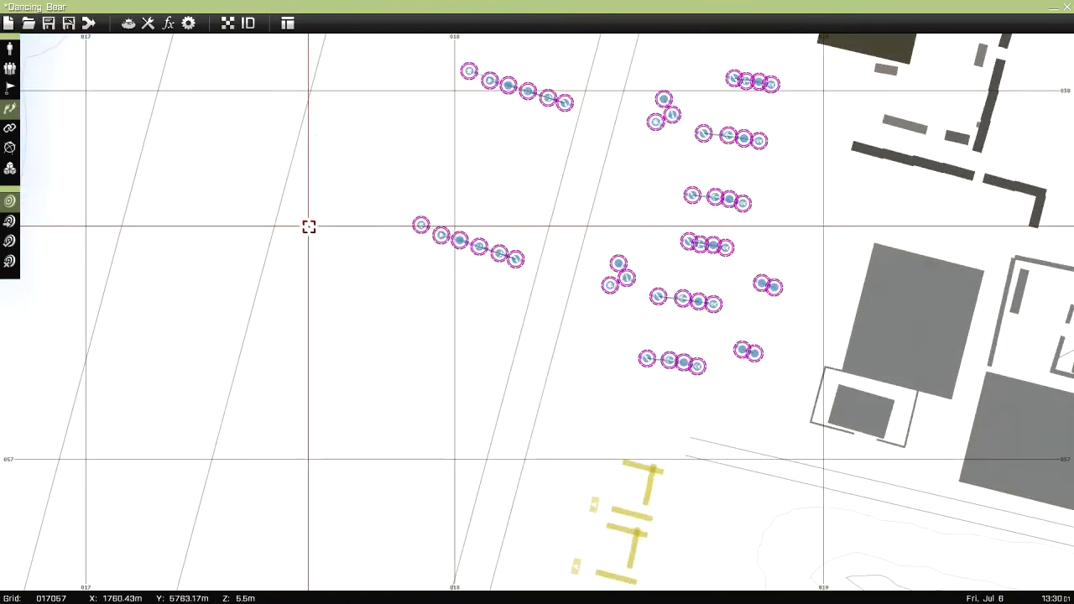
scroll(371, 316, "down", 5)
scroll(482, 364, "up", 5)
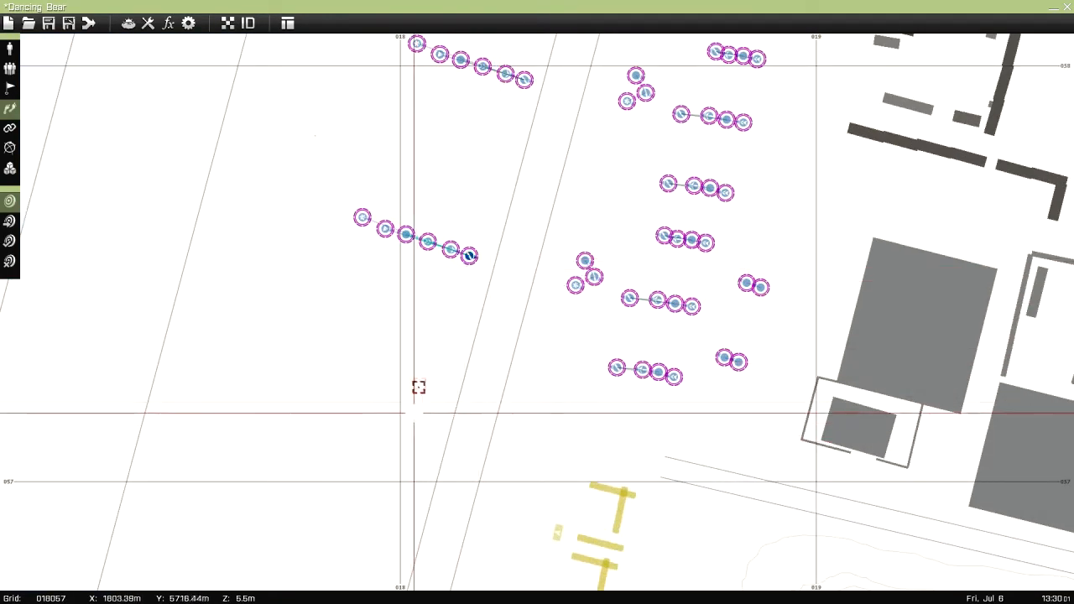
double_click(432, 458)
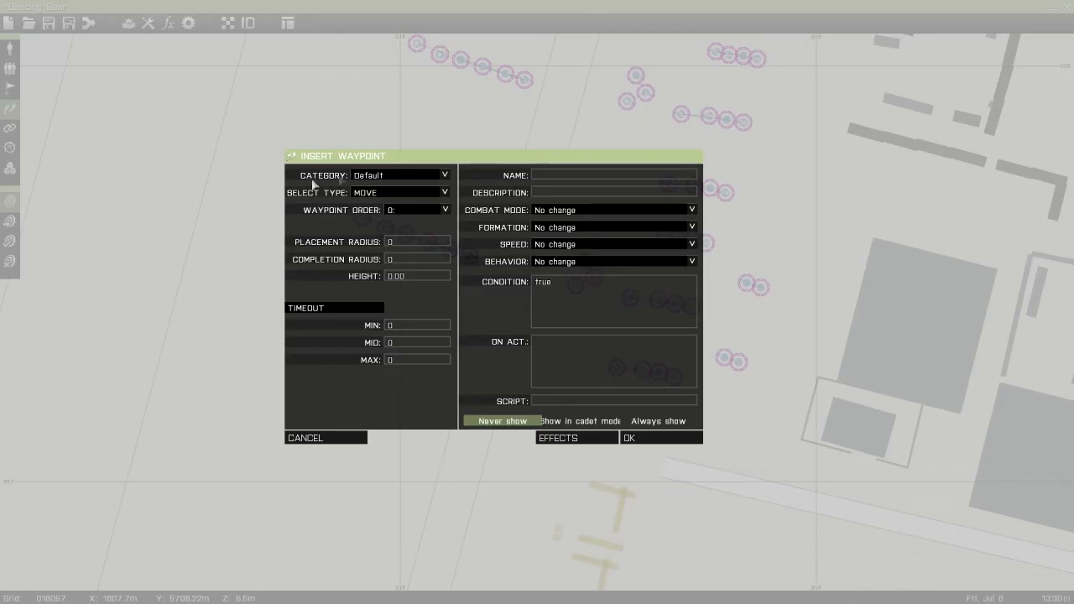
left_click(383, 193)
scroll(406, 314, "down", 3)
scroll(406, 317, "up", 3)
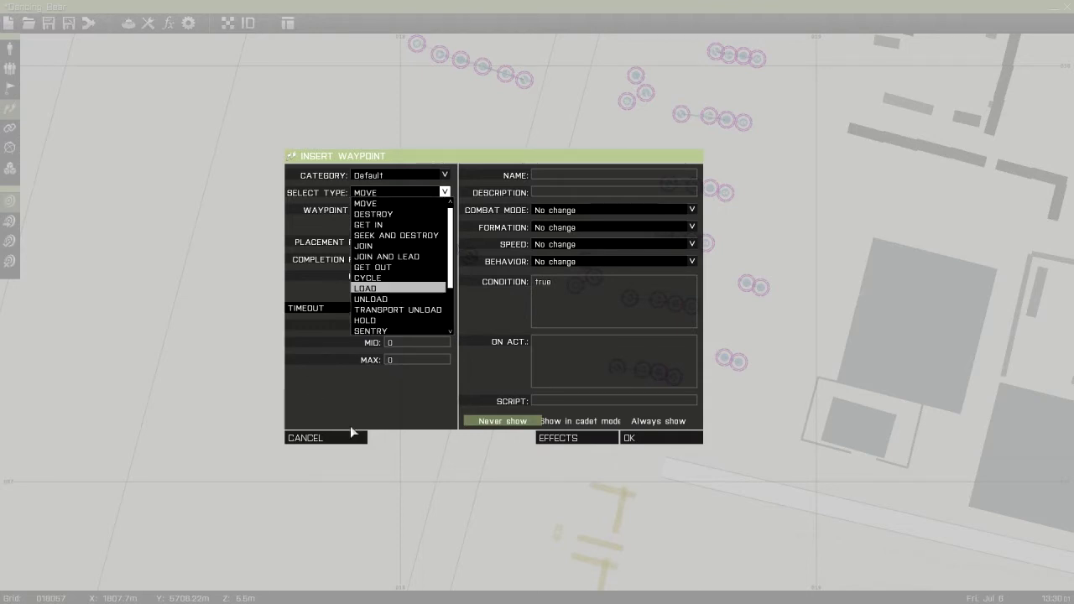
left_click(445, 194)
left_click(444, 208)
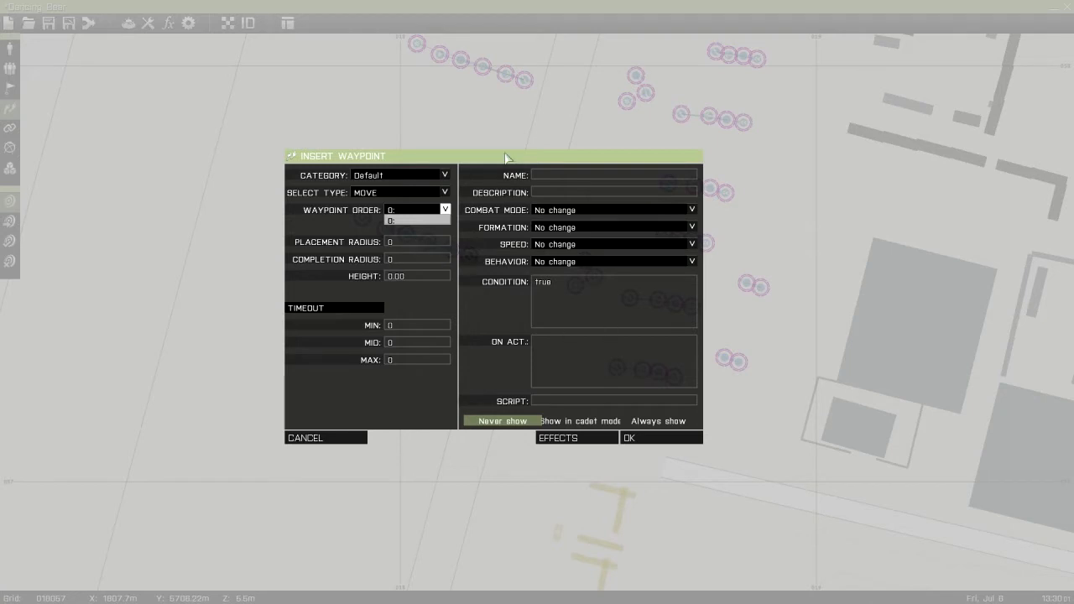
left_click(412, 241)
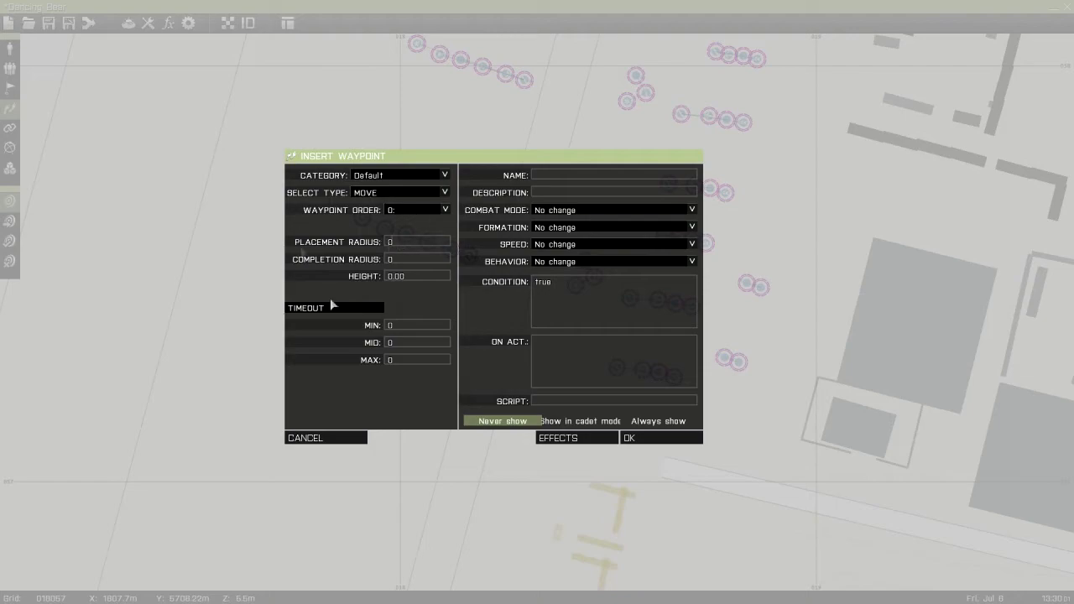
left_click(629, 436)
Set the squad's Move waypoint to a placement radius of 20 and a completion radius of 10
right_click_drag(480, 453, 528, 317)
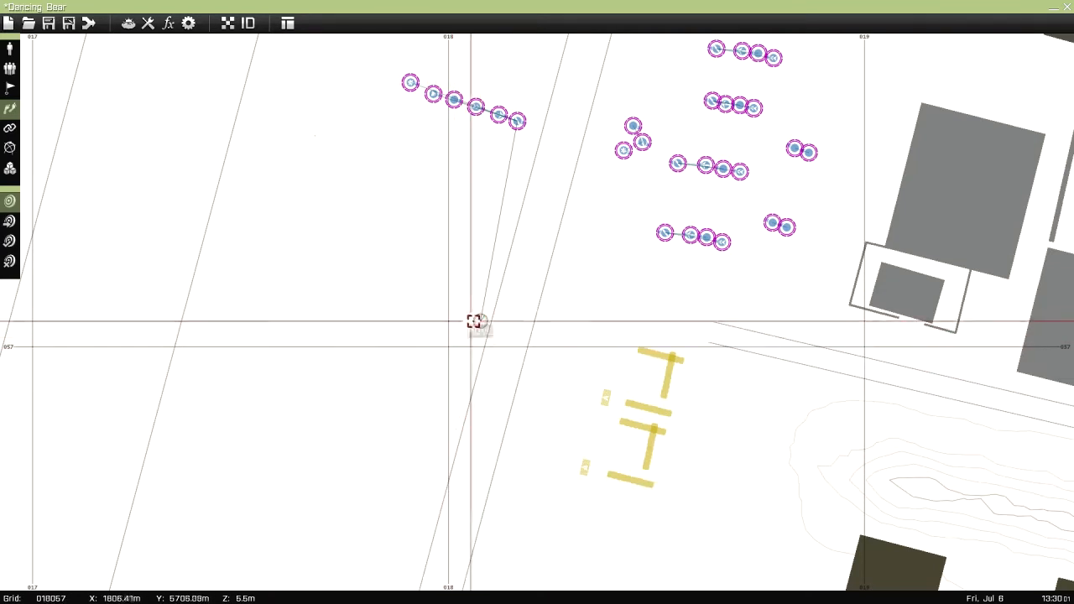
double_click(480, 318)
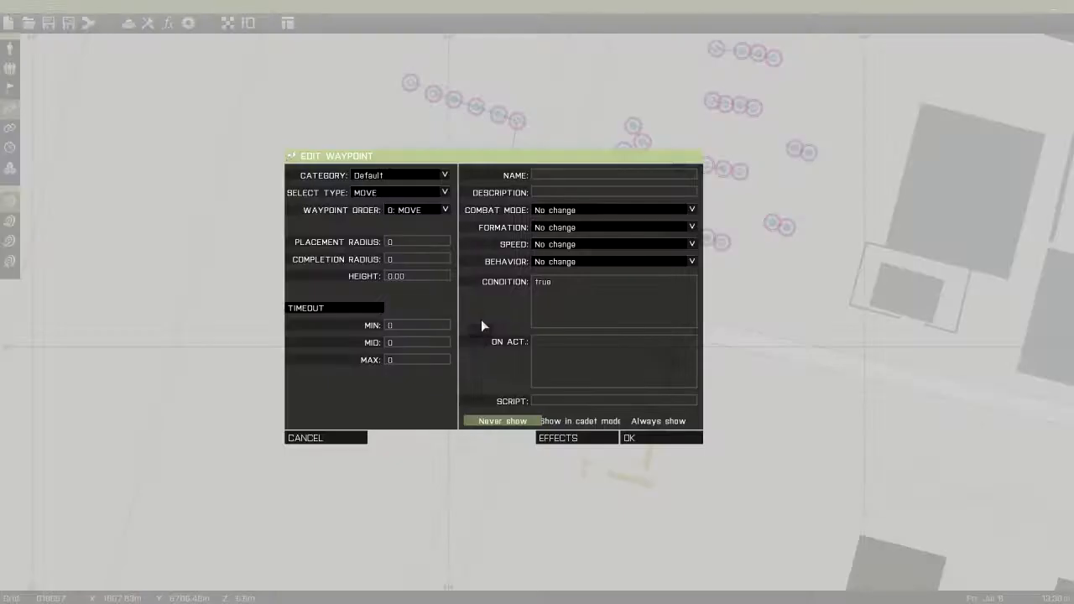
left_click(406, 241)
key("Return")
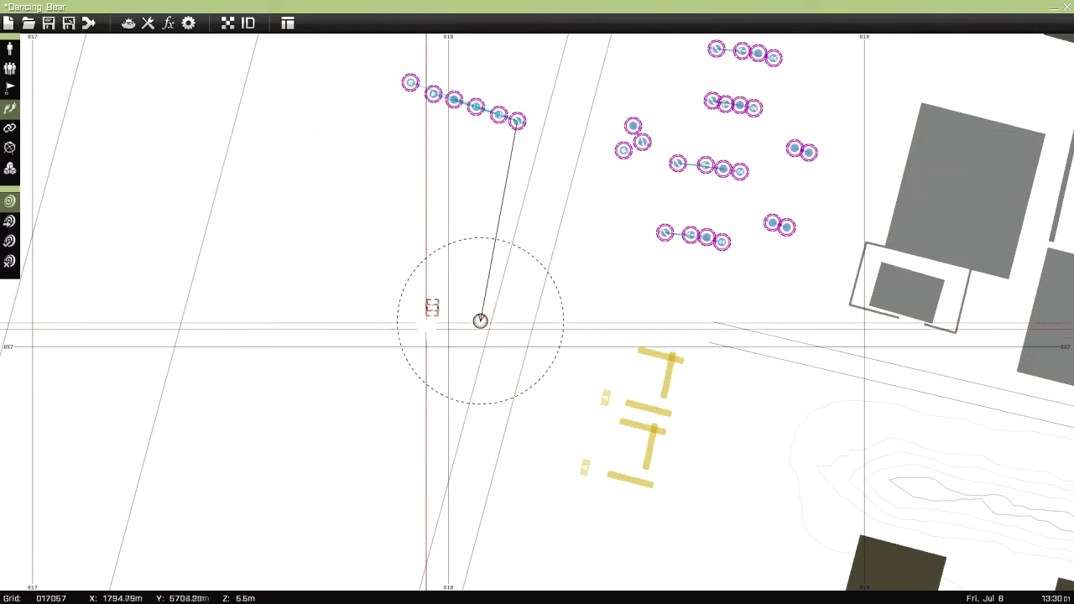
double_click(480, 323)
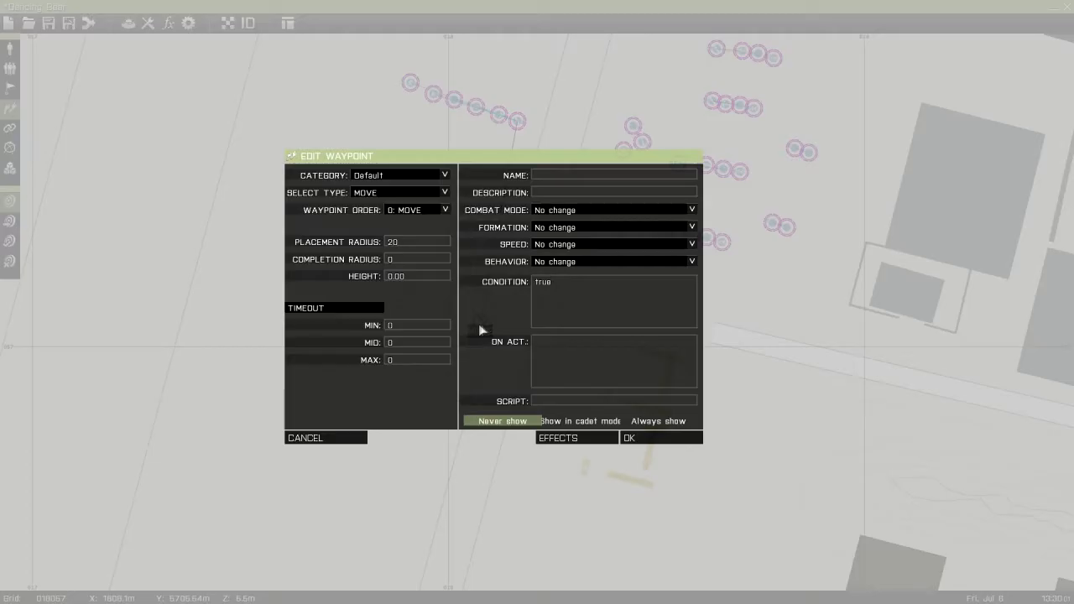
double_click(398, 258)
key("BackSpace")
type("10")
key("Return")
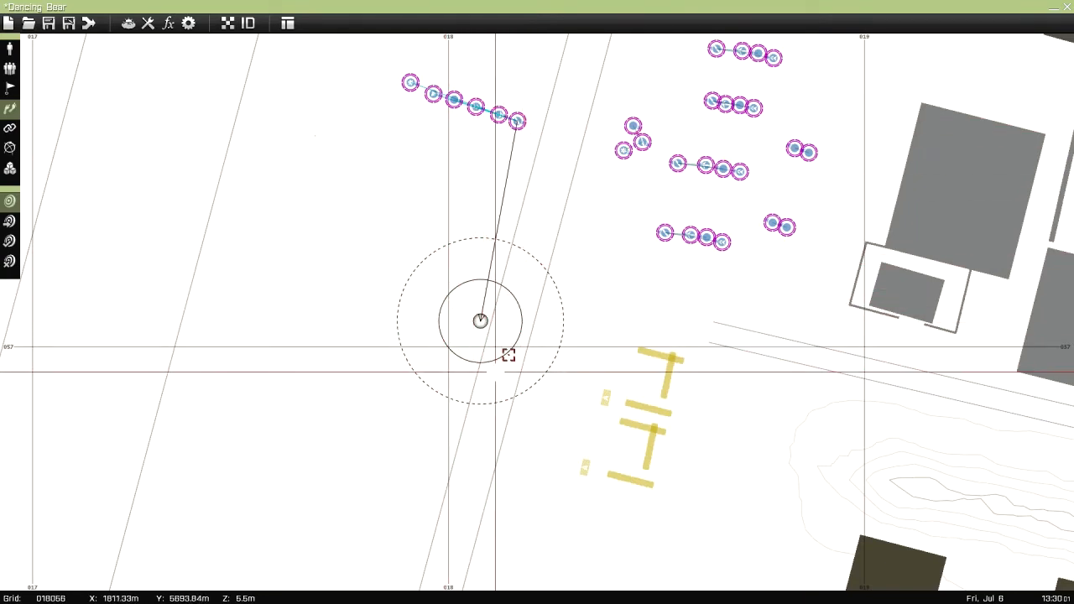
Set the Move waypoint's timeout to a minimum of 10 and a maximum of 20
right_click_drag(473, 336, 546, 257)
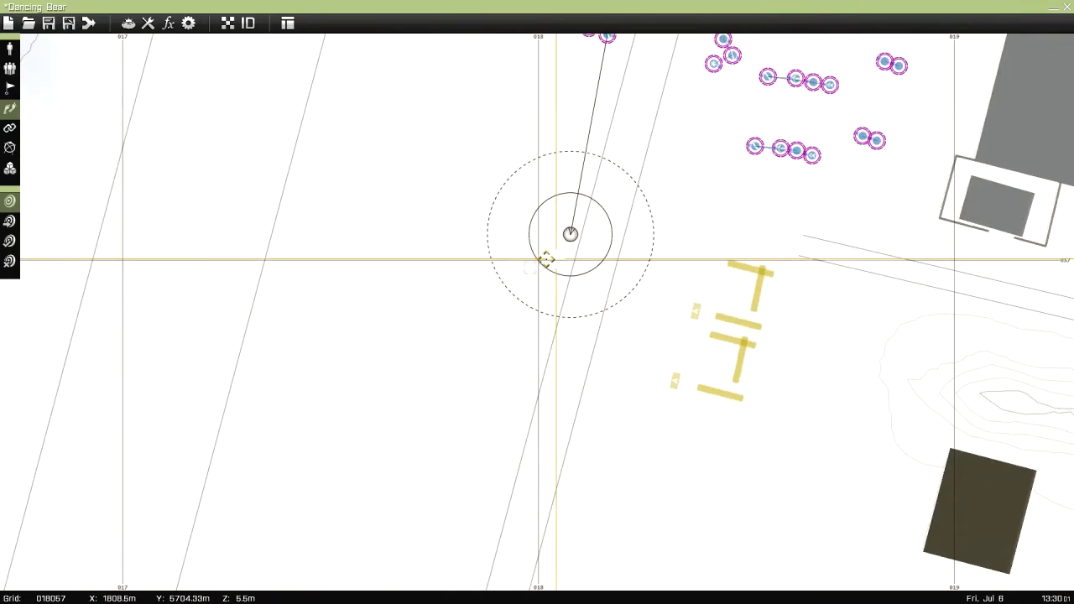
right_click_drag(468, 347, 394, 453)
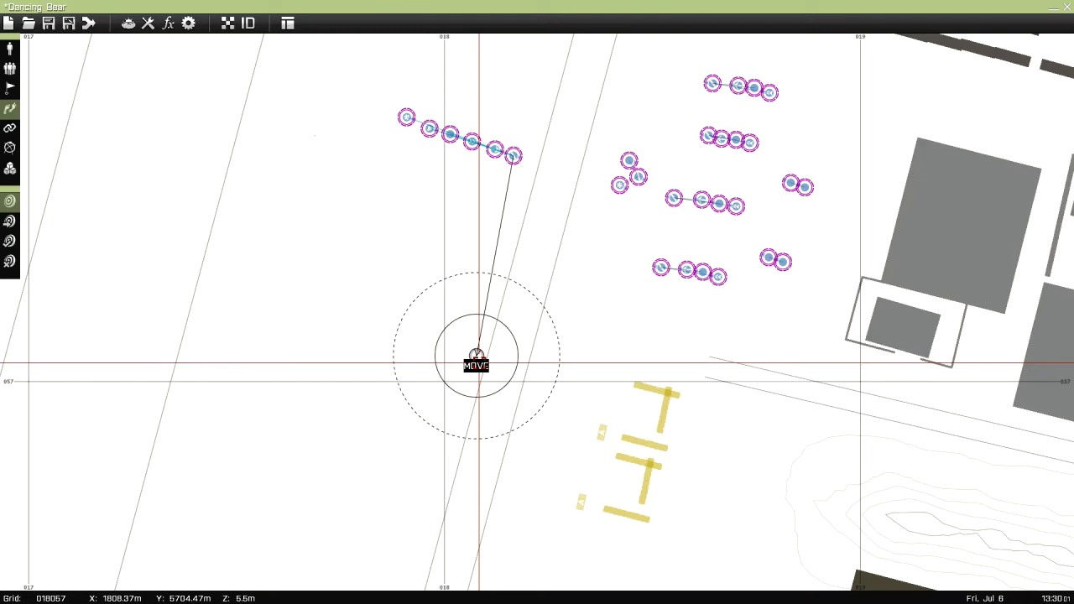
right_click_drag(374, 235, 358, 259)
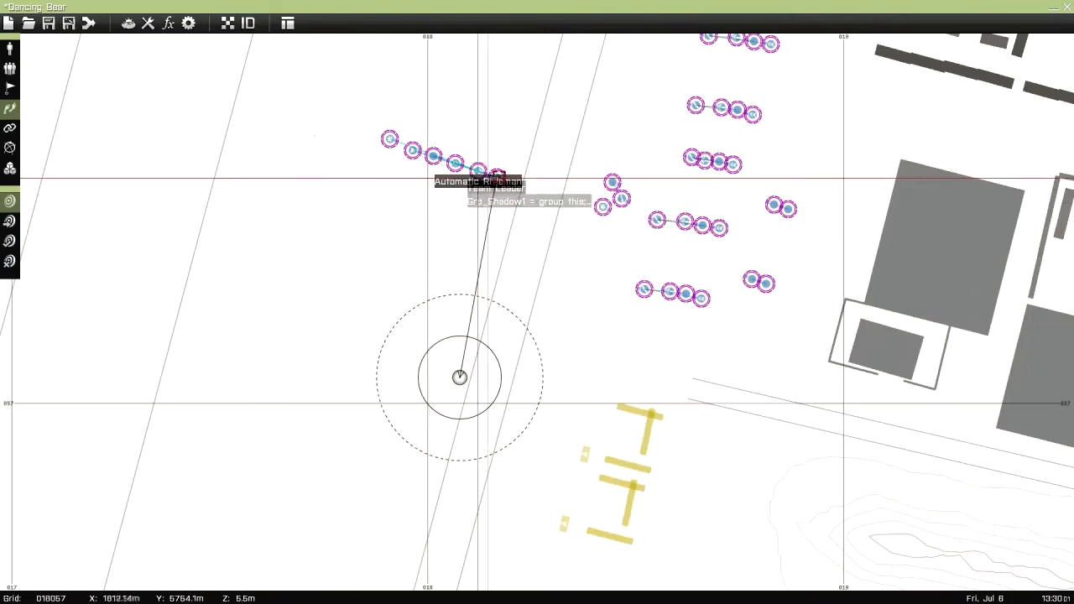
double_click(460, 379)
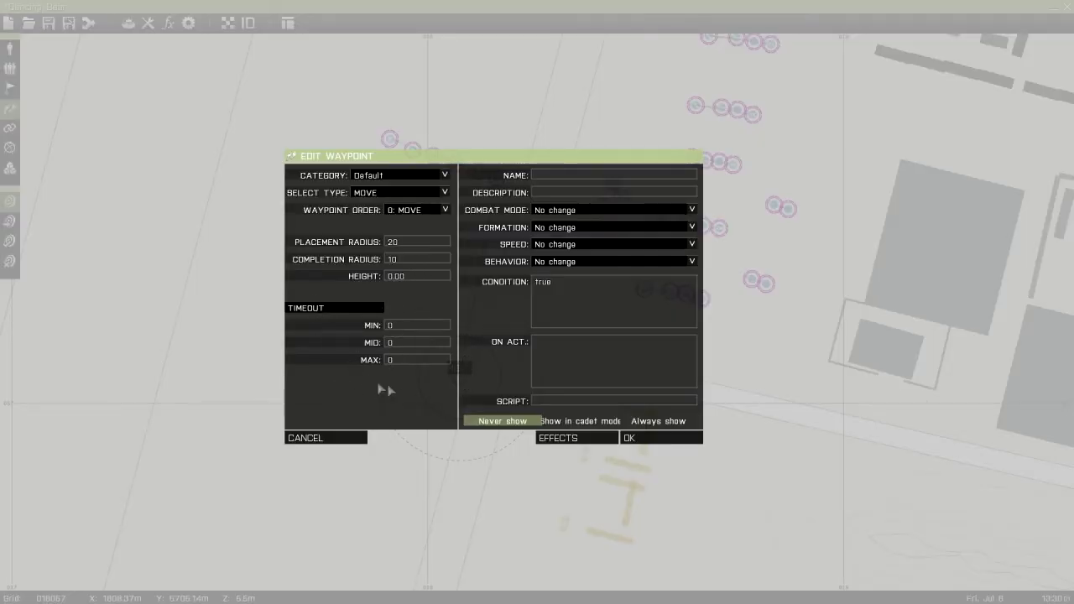
left_click(407, 325)
type("10")
type("20")
left_click(399, 342)
left_click(400, 344)
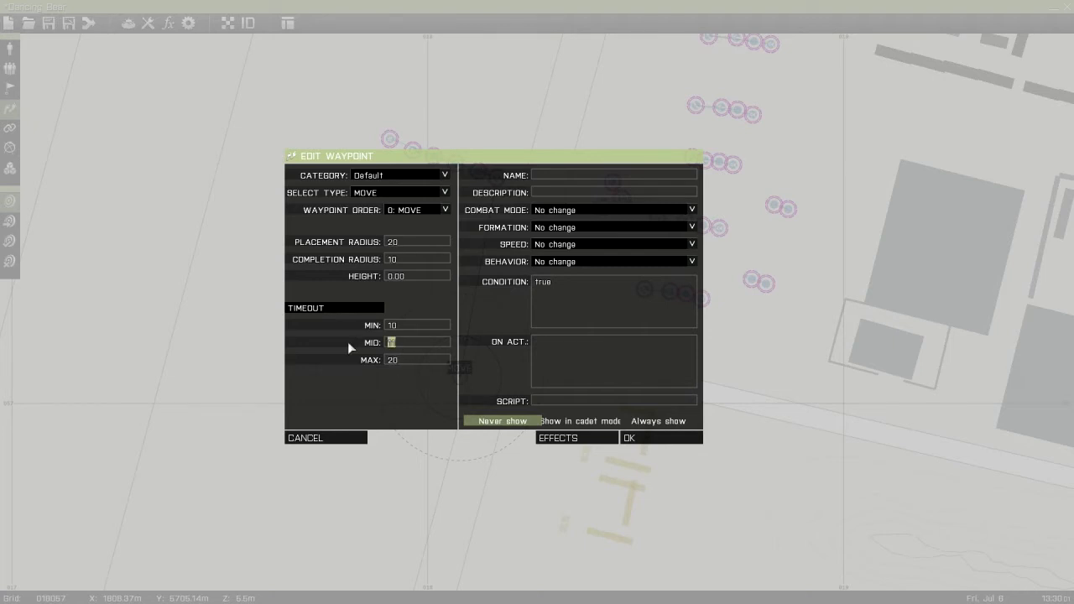
Set the waypoint's combat mode to Open fire, Engage at will and its formation to Staggered Col
left_click(556, 212)
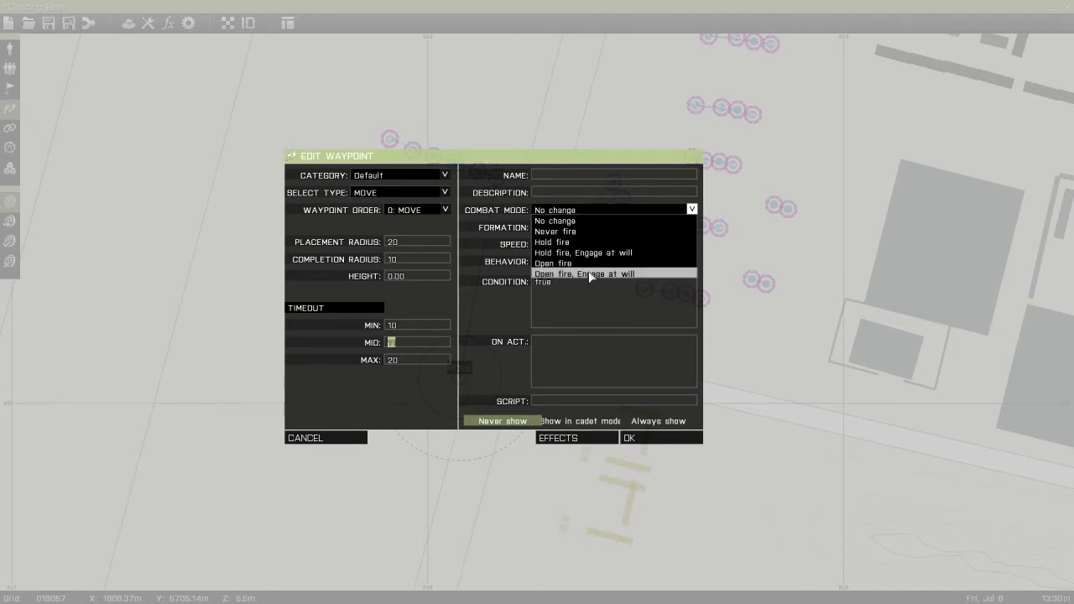
left_click(588, 270)
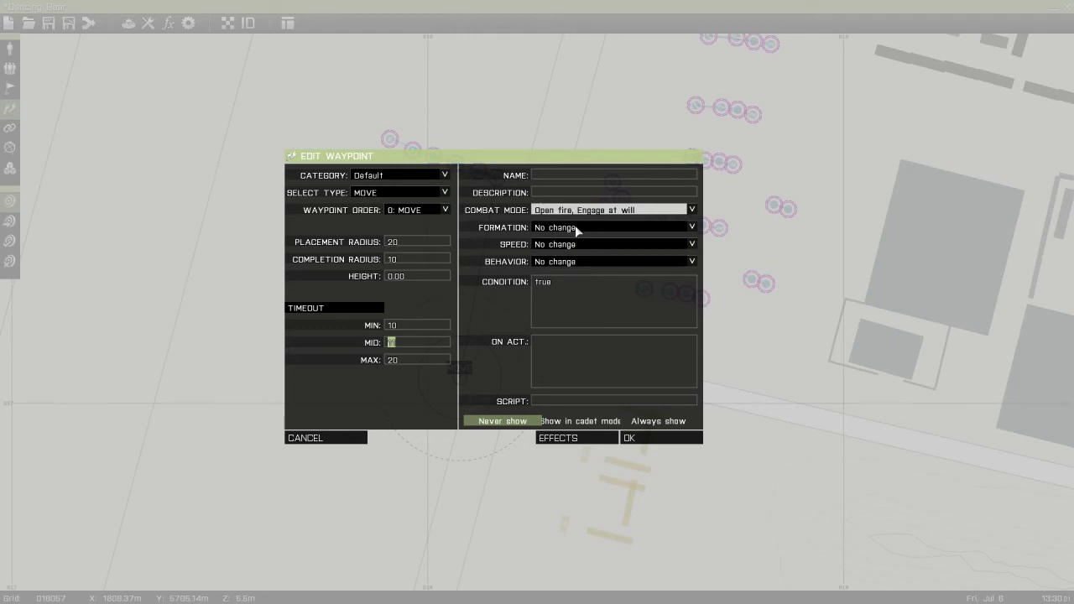
left_click(577, 230)
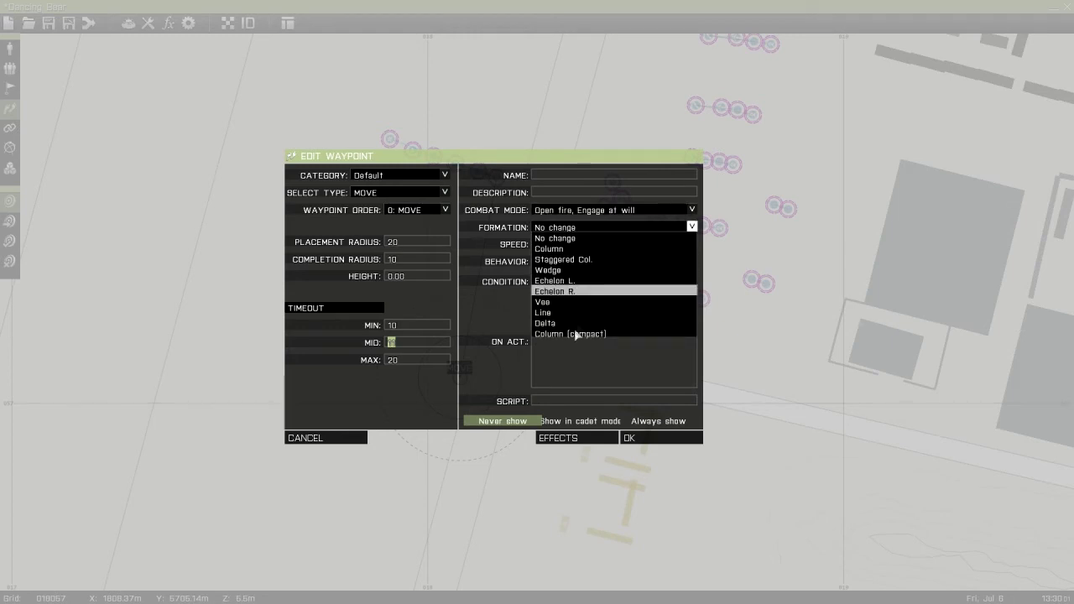
left_click(569, 261)
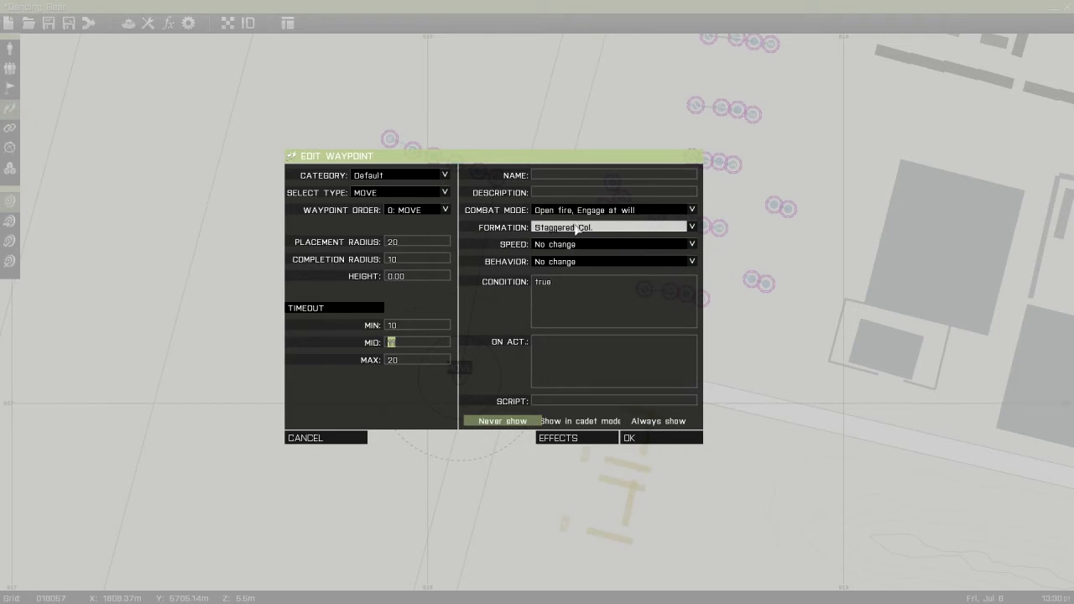
Set the waypoint's speed to Limited and its behavior to Safe, and accept the waypoint settings
left_click(572, 246)
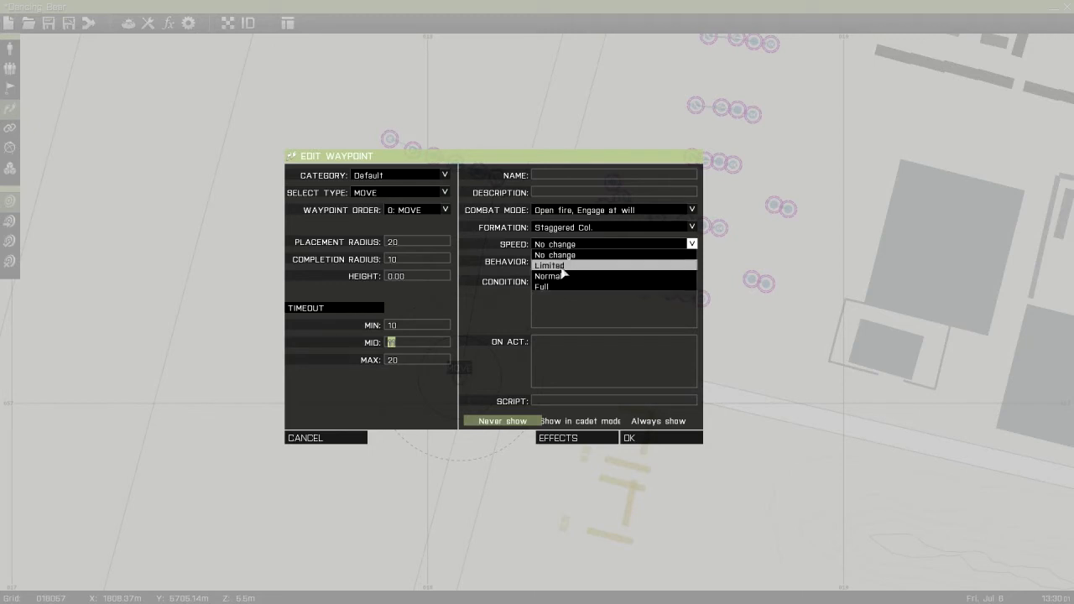
left_click(561, 267)
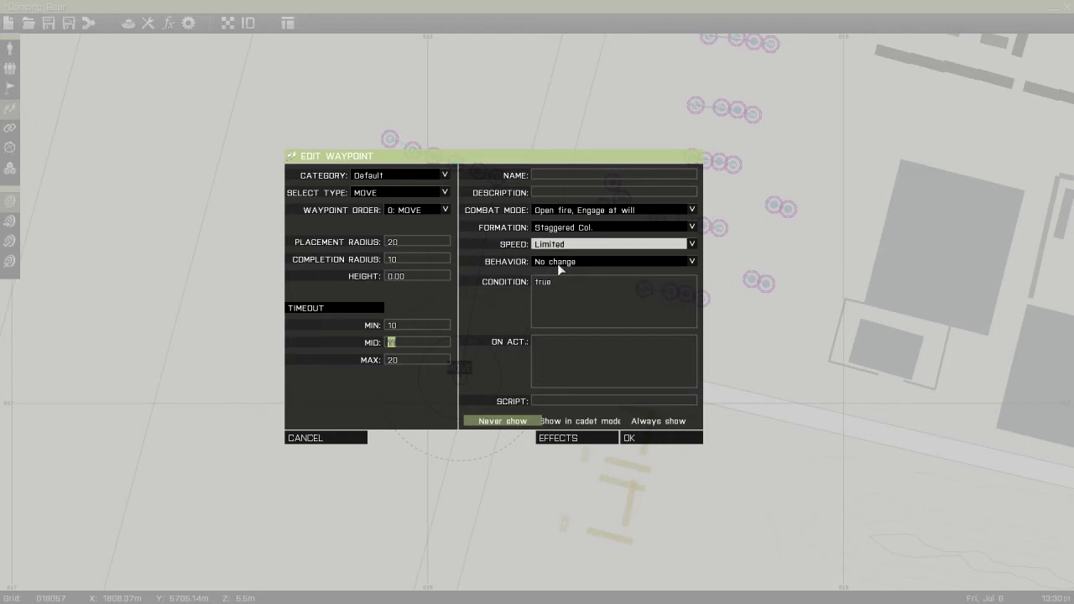
left_click(553, 263)
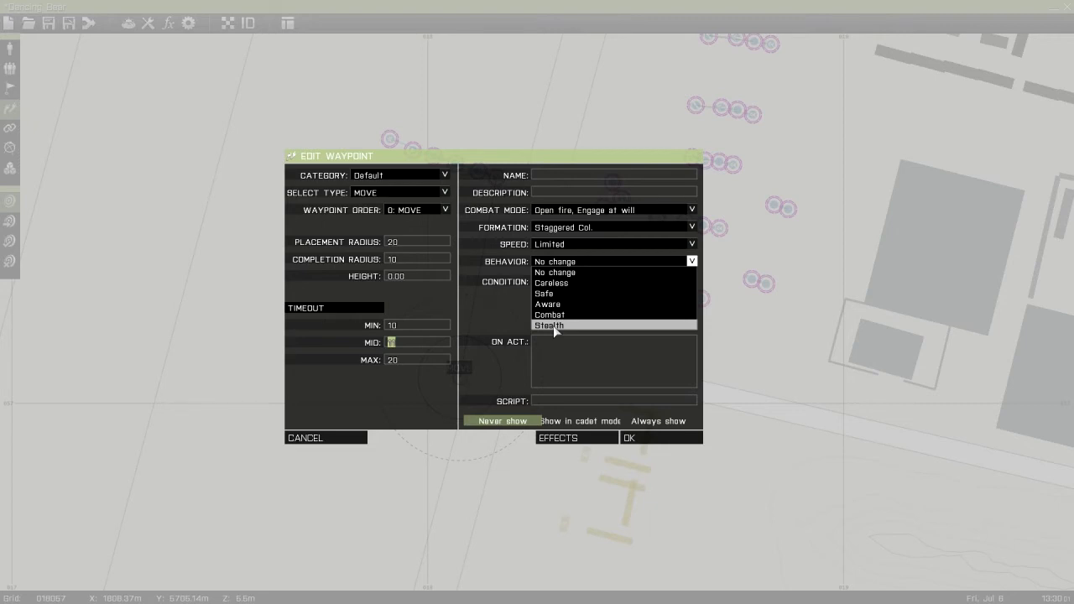
left_click(572, 265)
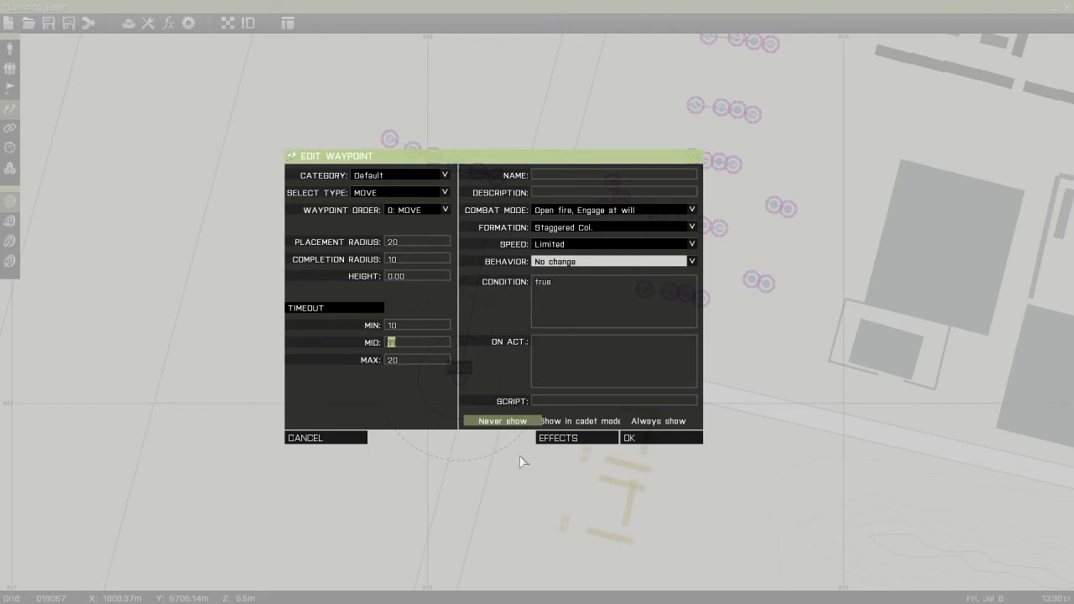
left_click(566, 263)
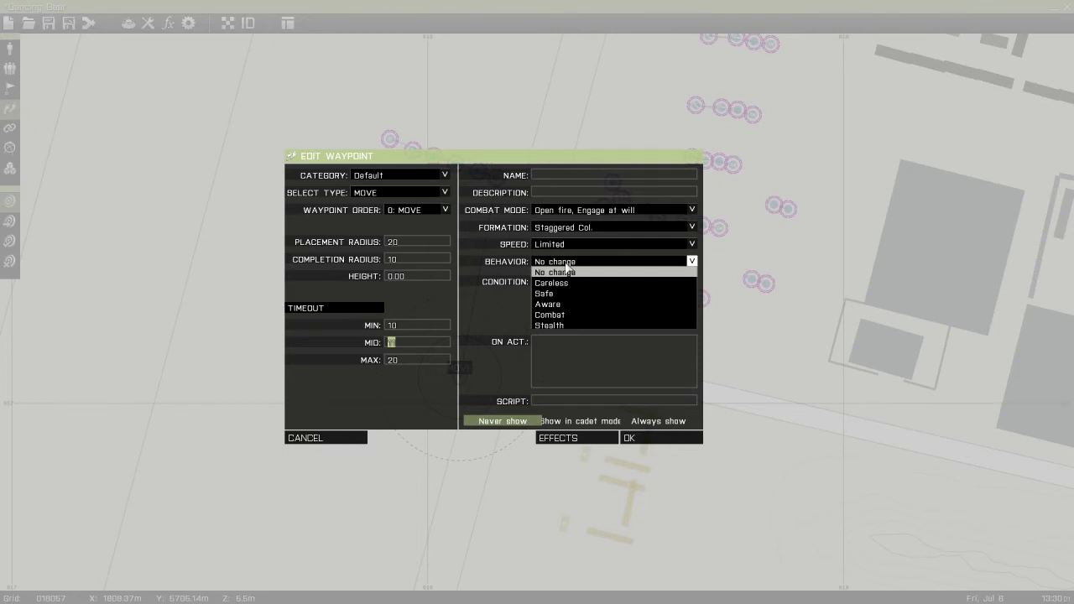
left_click(549, 293)
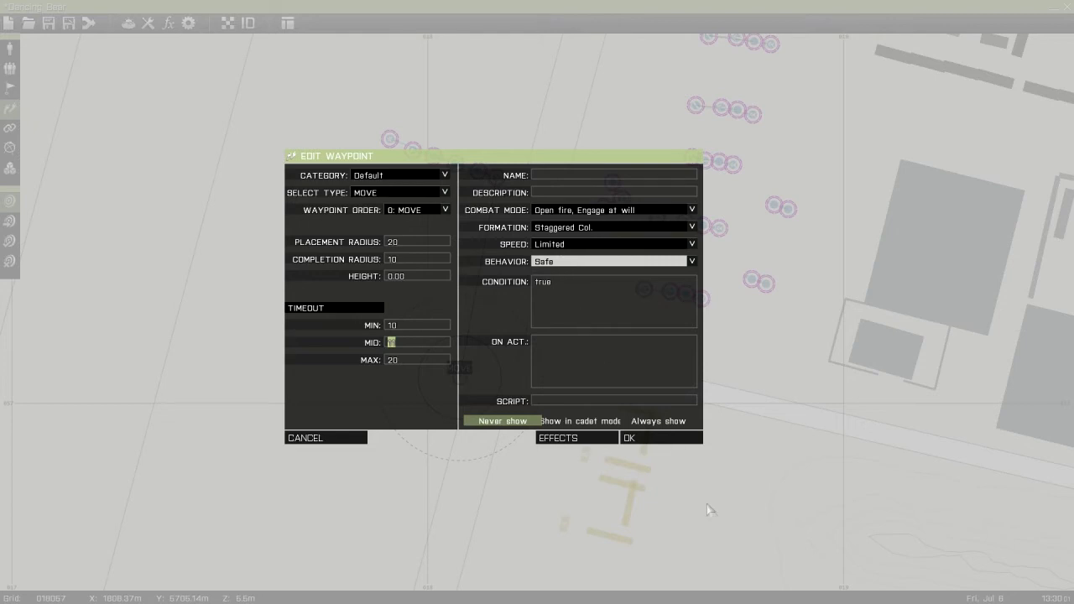
left_click(663, 438)
Insert a second Move waypoint southwest of the first, leaving combat mode and formation at No change
scroll(429, 236, "up", 5)
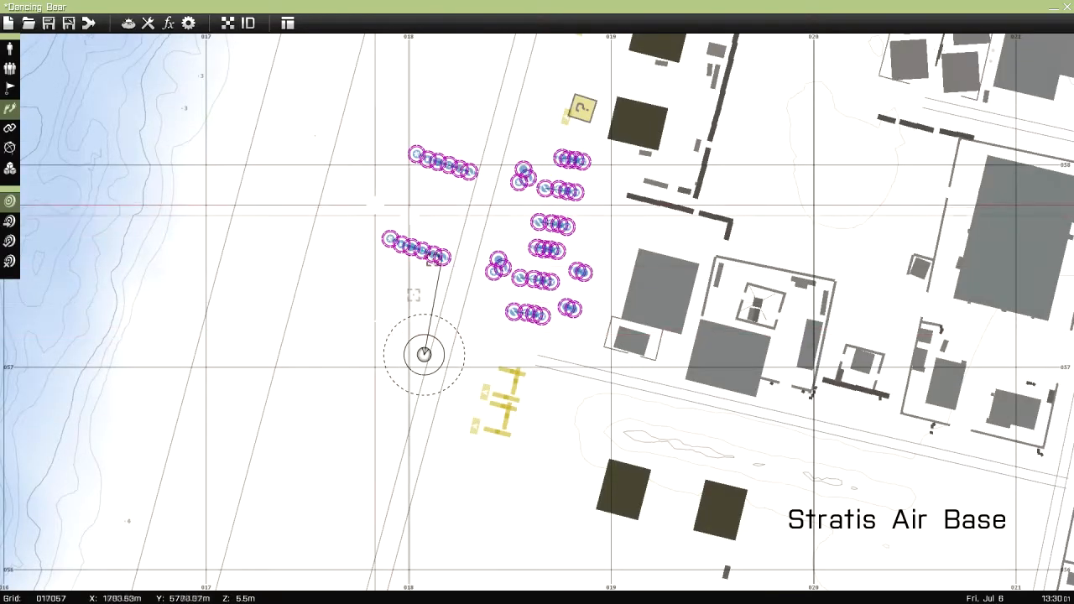
double_click(381, 459)
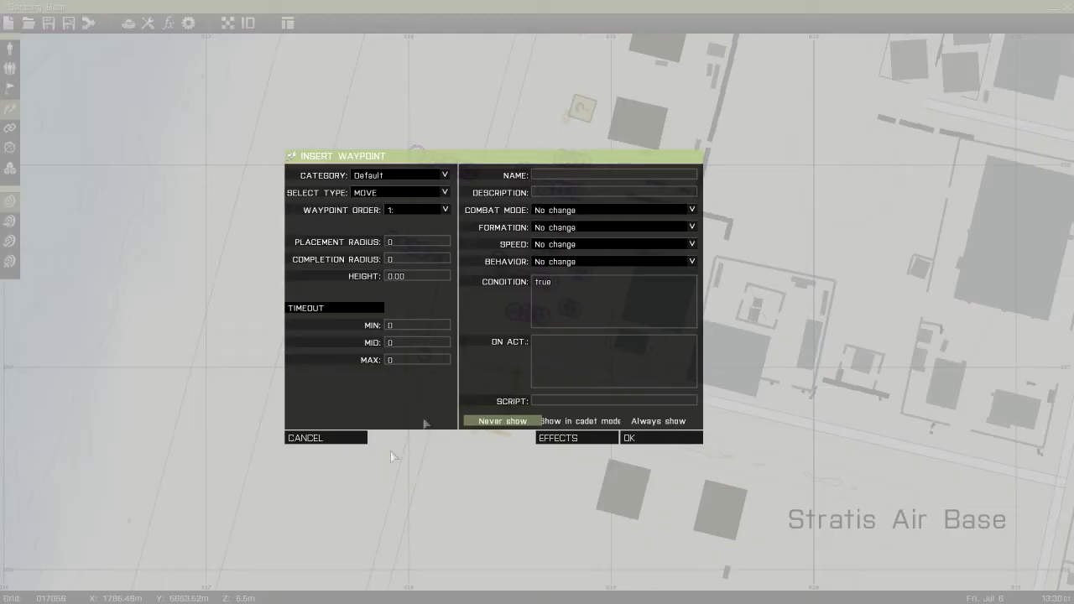
left_click(572, 209)
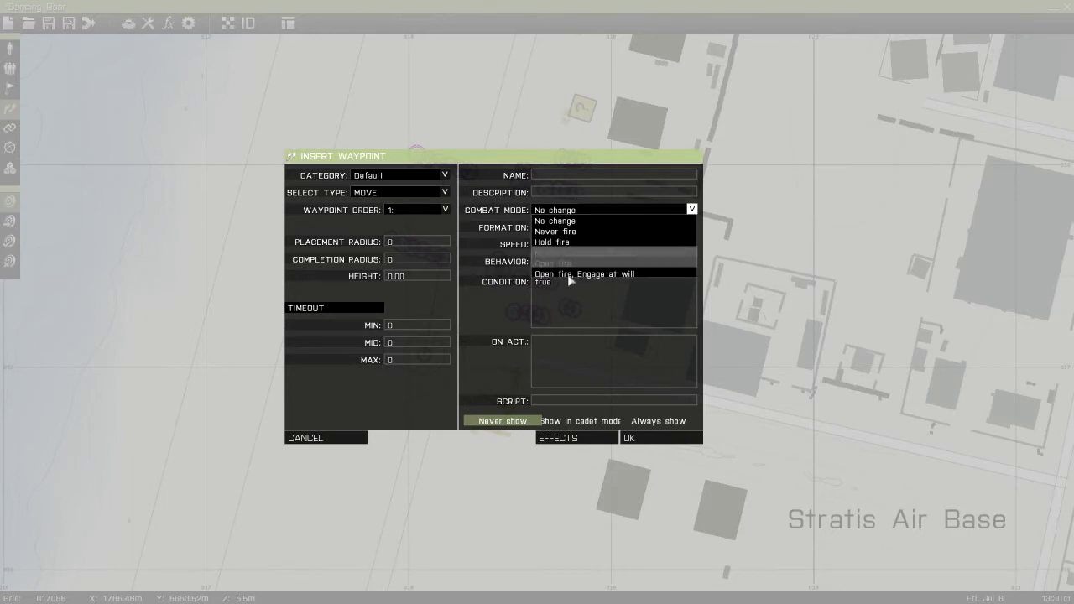
left_click(569, 210)
left_click(562, 228)
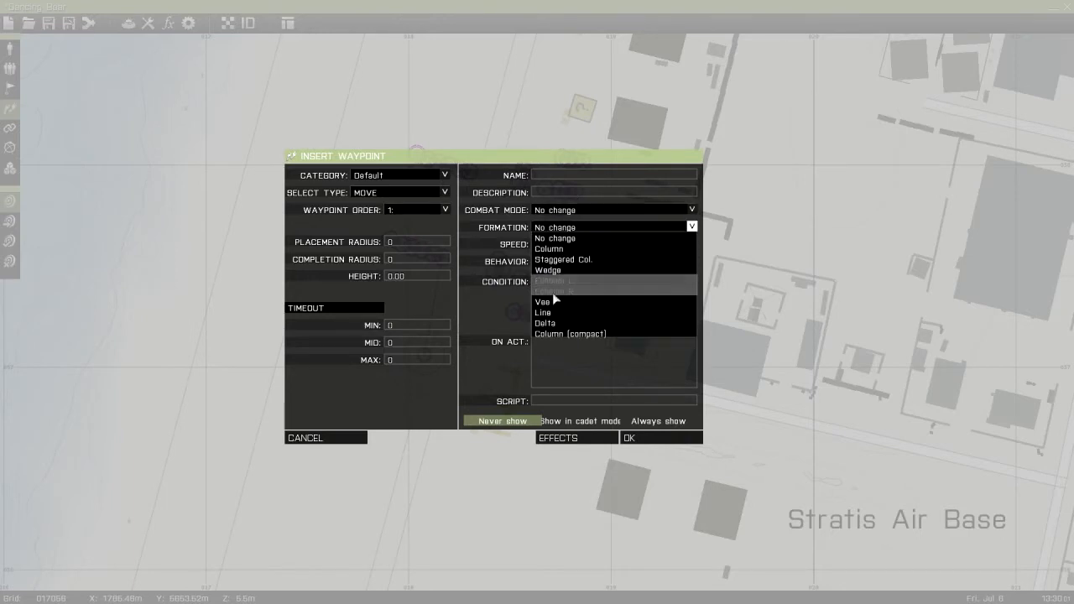
left_click(556, 238)
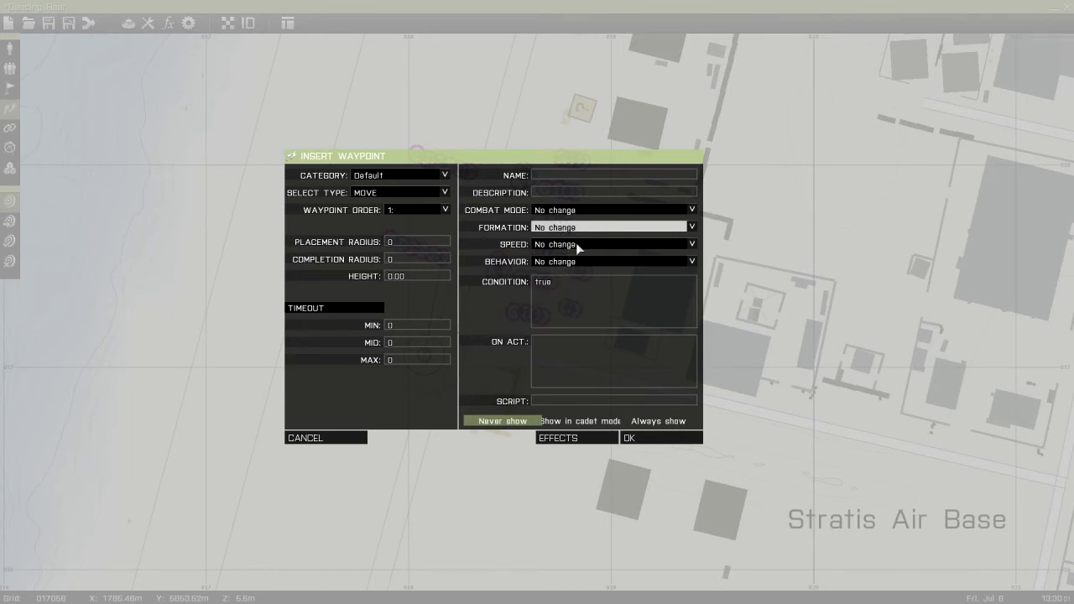
left_click(652, 439)
Insert two more default Move waypoints, one west of the second waypoint and one north of that across the airfield
right_click_drag(382, 455, 557, 311)
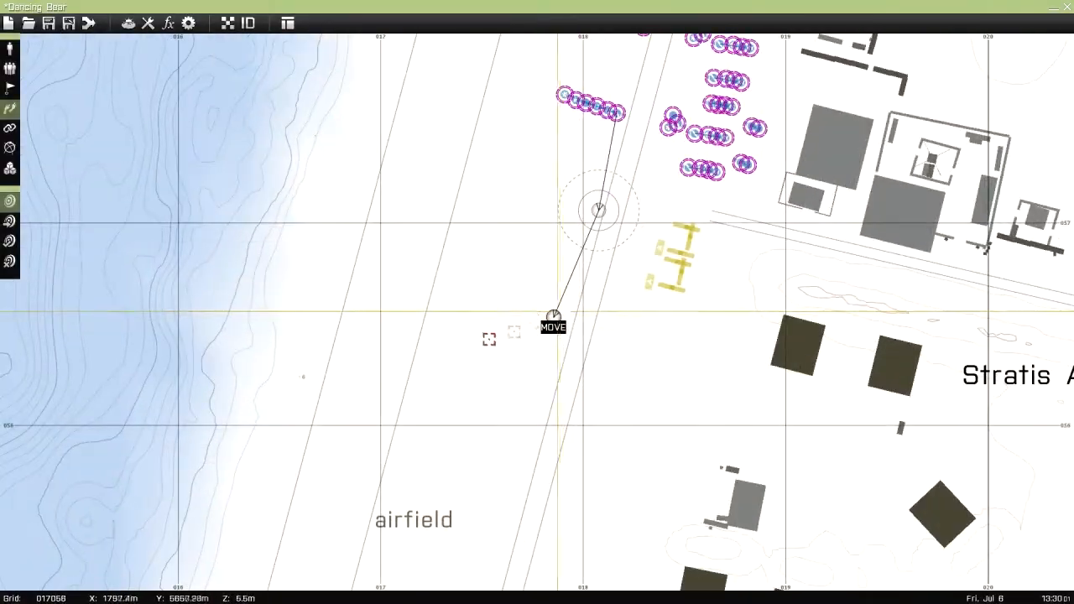
double_click(449, 302)
left_click(663, 438)
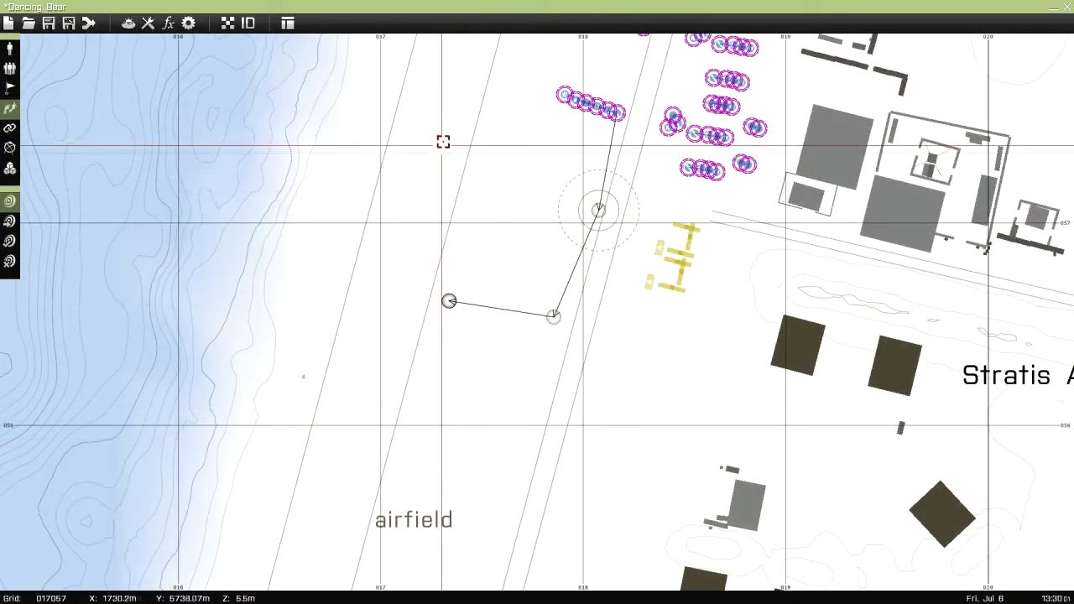
double_click(442, 137)
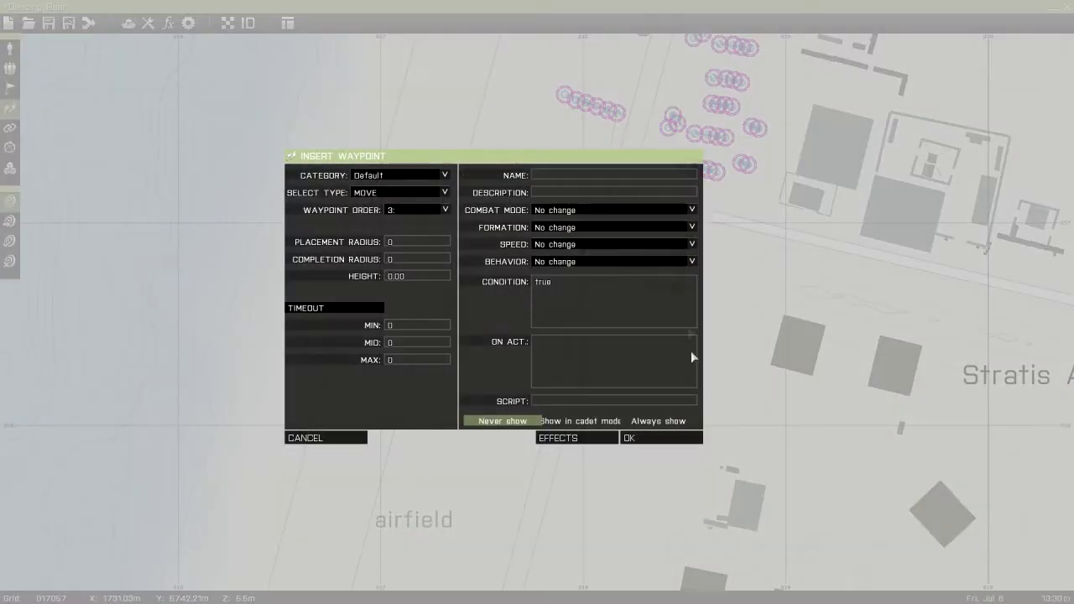
left_click(660, 442)
Insert a fifth default Move waypoint east of the fourth, and shift both southeast toward the first waypoint
scroll(564, 167, "up", 3)
double_click(536, 198)
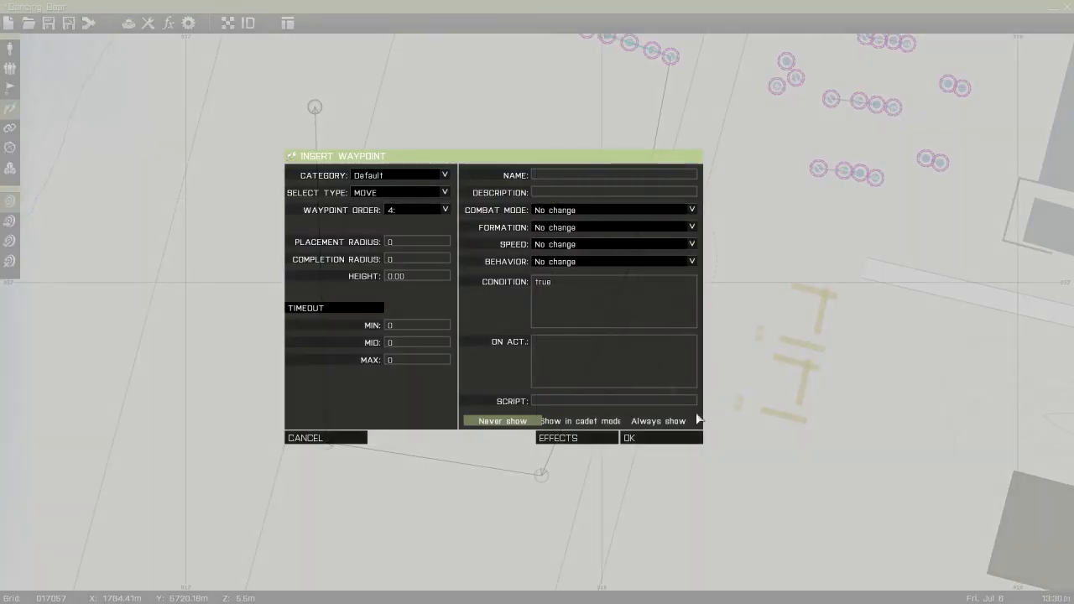
left_click(675, 438)
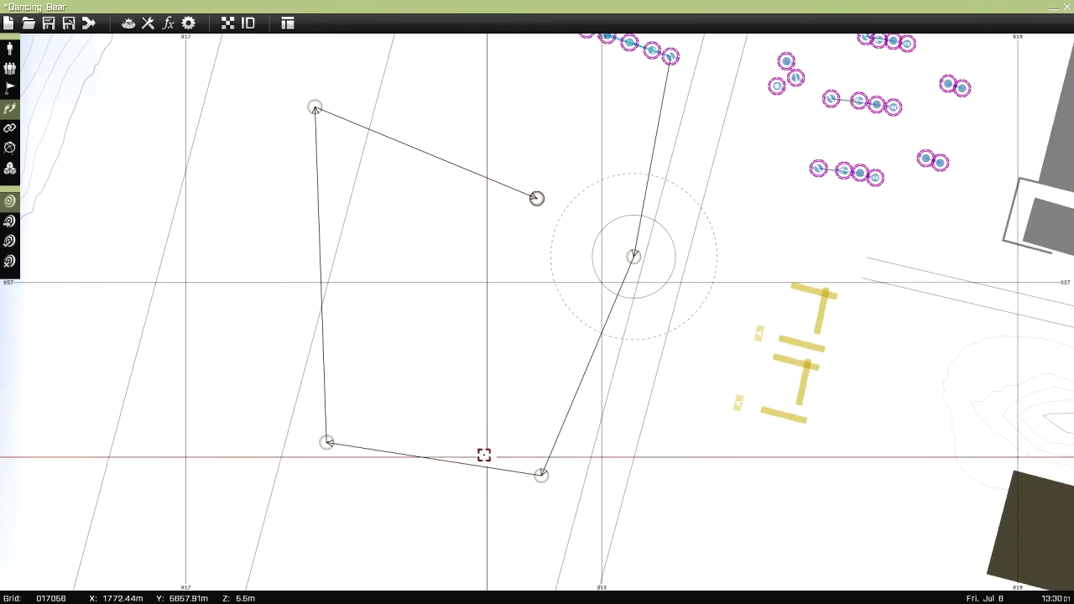
left_click_drag(315, 108, 407, 160)
left_click_drag(536, 198, 589, 231)
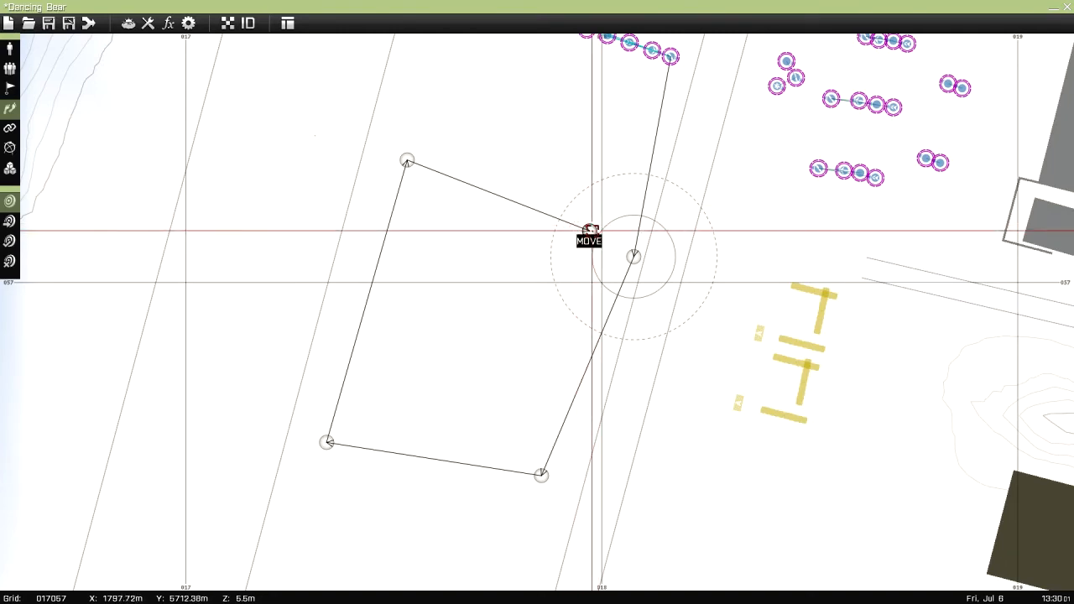
Insert a Cycle waypoint between the fifth and first waypoints, and position it right beside the first to close the loop
scroll(633, 247, "up", 5)
double_click(612, 286)
left_click(371, 193)
left_click(375, 279)
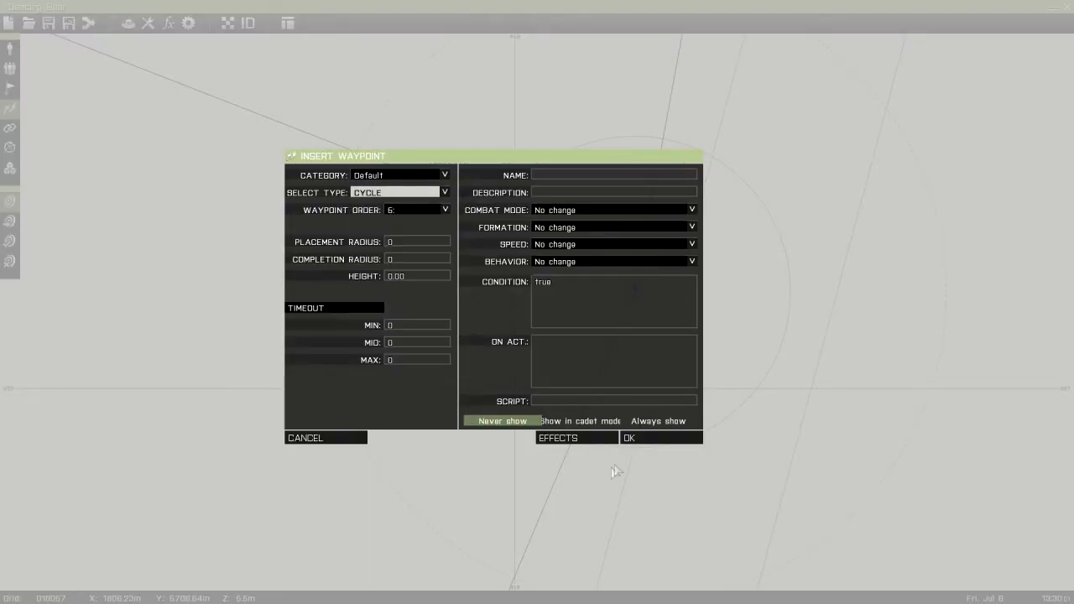
left_click(633, 437)
left_click_drag(612, 285, 542, 297)
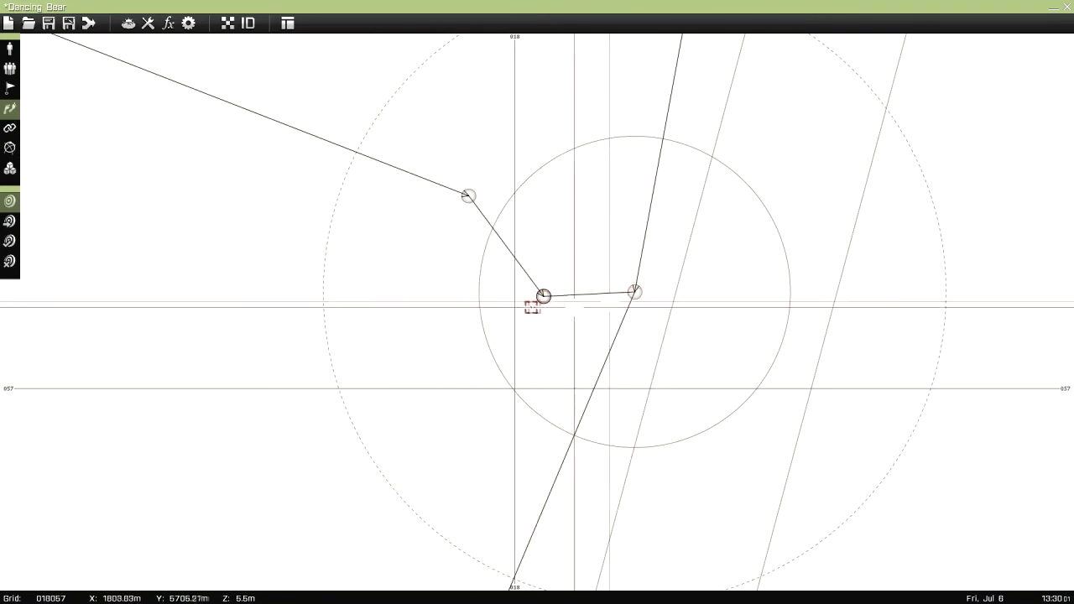
scroll(616, 284, "up", 5)
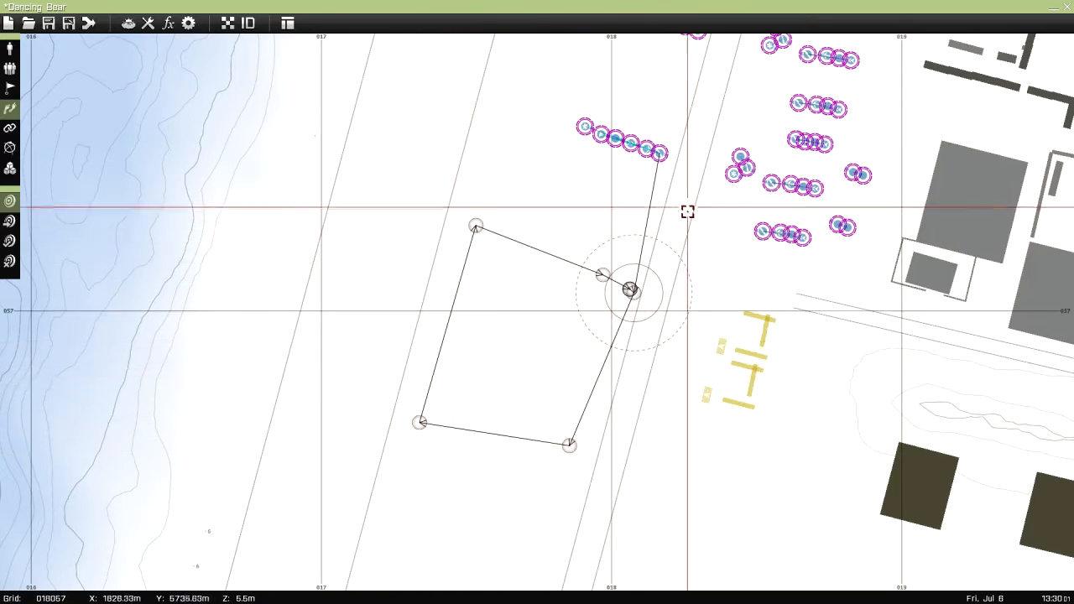
scroll(630, 288, "up", 5)
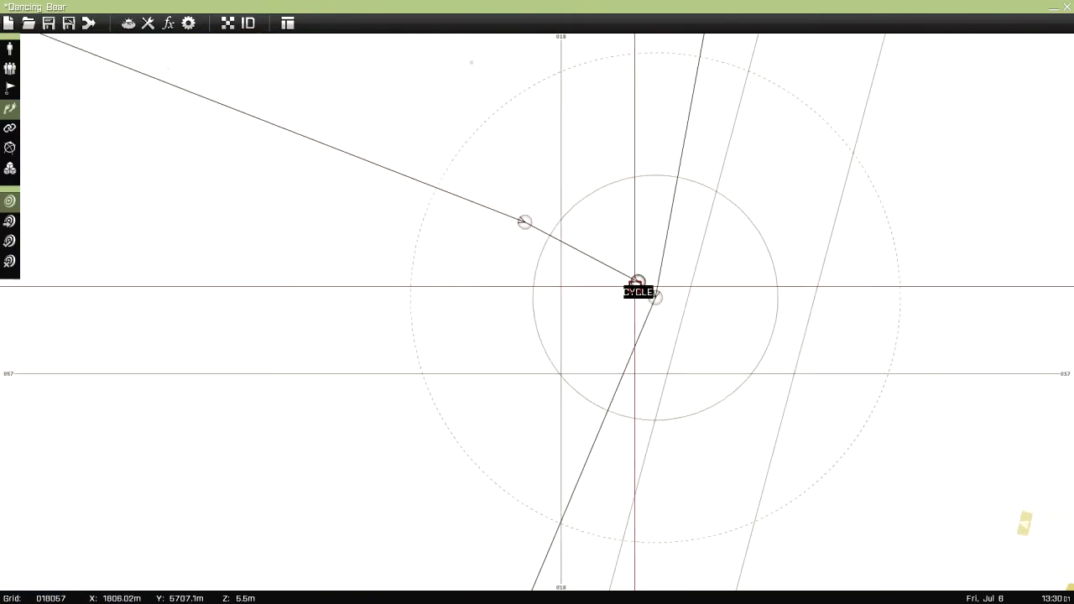
scroll(634, 287, "down", 5)
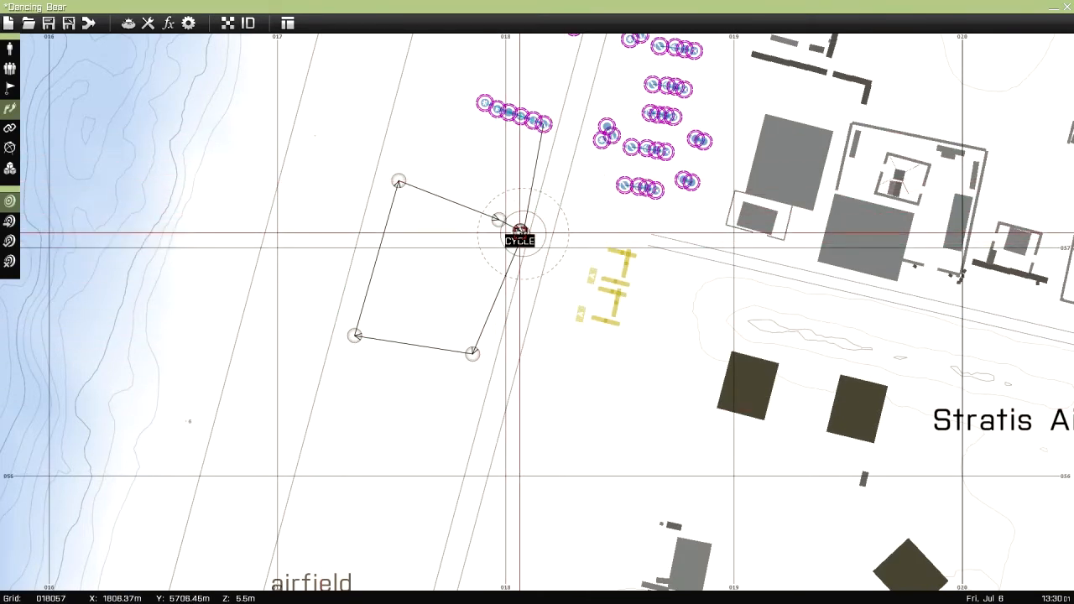
Delete the Cycle waypoint and all Move waypoints of the squad's airfield route
key("Delete")
key("Delete")
key("Delete")
key("Delete")
key("Delete")
key("Delete")
Examine the red group's waypoint loop around the buildings southeast of Stratis Air Base, and return to the airfield
scroll(434, 218, "down", 5)
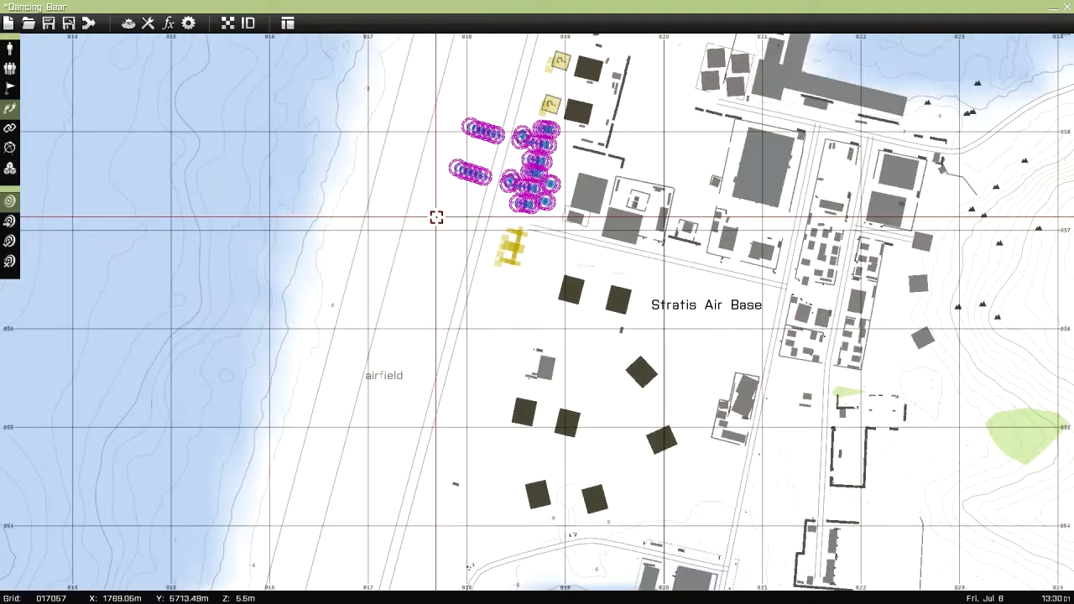
right_click_drag(1022, 391, 671, 344)
scroll(662, 342, "up", 5)
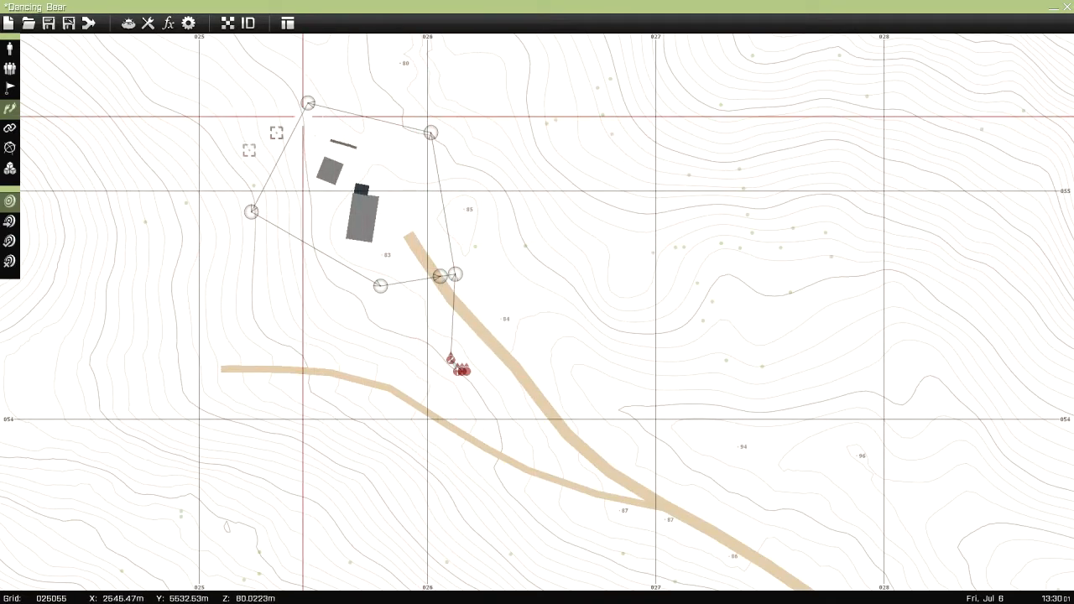
right_click_drag(484, 425, 1061, 599)
scroll(721, 447, "up", 3)
scroll(721, 447, "up", 1)
scroll(420, 391, "down", 8)
right_click_drag(204, 339, 874, 467)
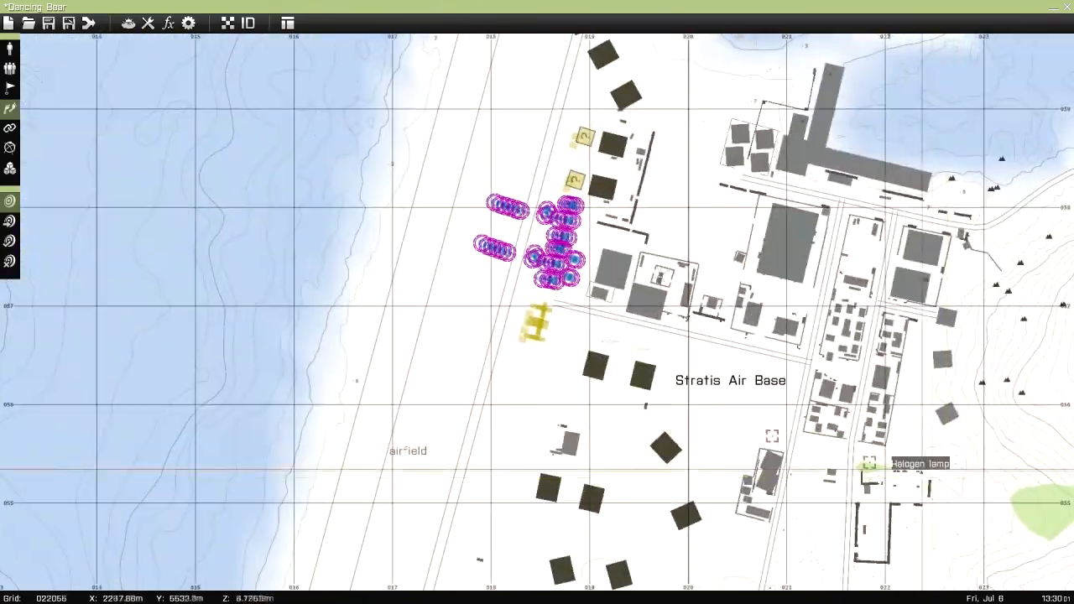
scroll(576, 397, "up", 2)
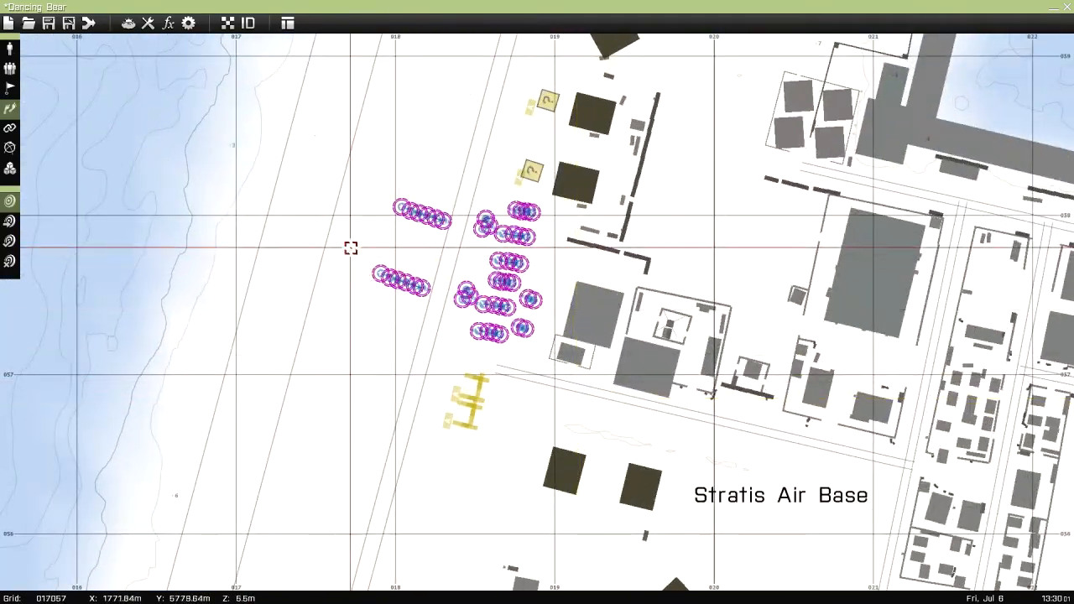
Start a new icon marker on the airfield southwest of the squads, using the Destroy icon in Khaki
left_click(10, 130)
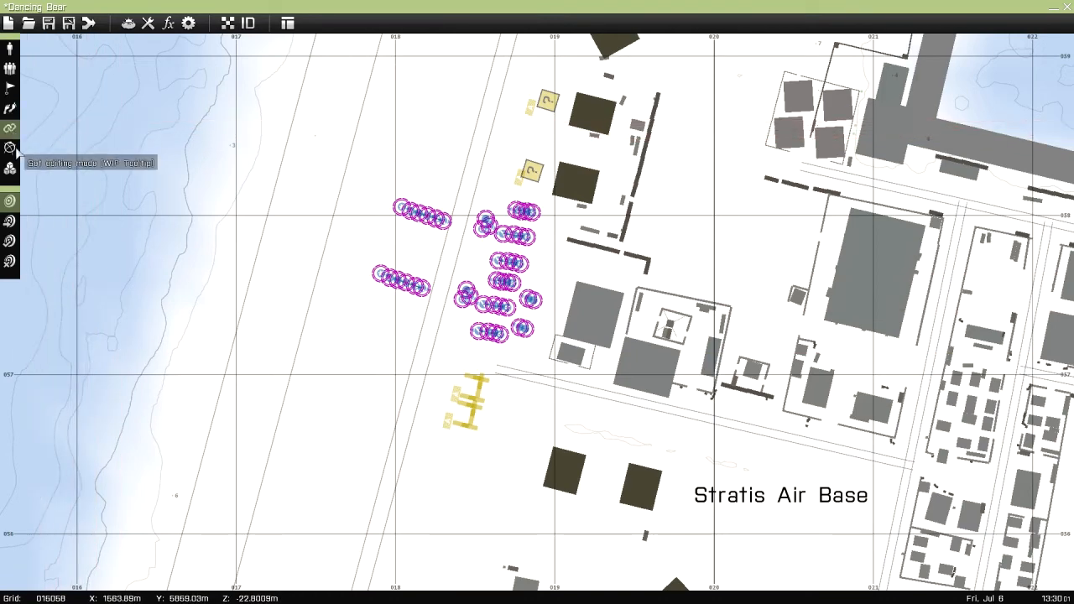
left_click(11, 149)
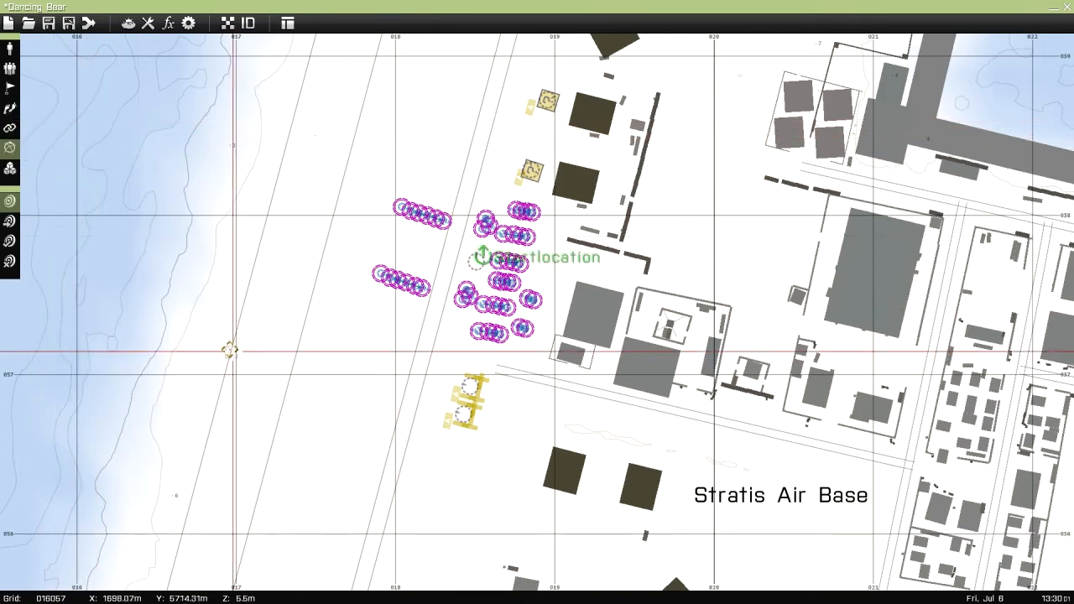
scroll(224, 276, "down", 3)
scroll(225, 271, "up", 2)
right_click_drag(583, 323, 615, 380)
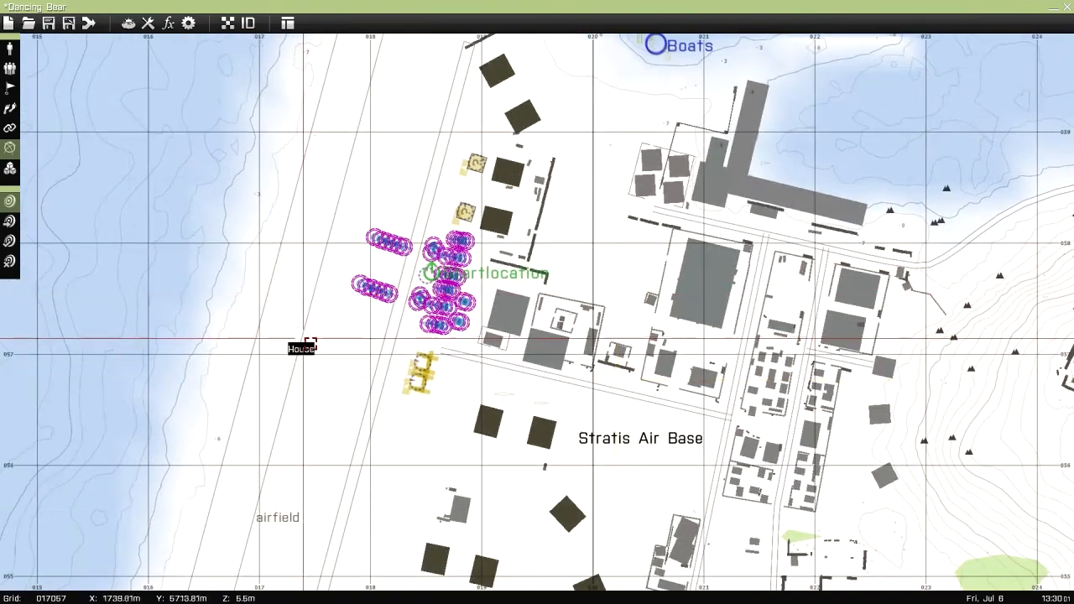
double_click(304, 344)
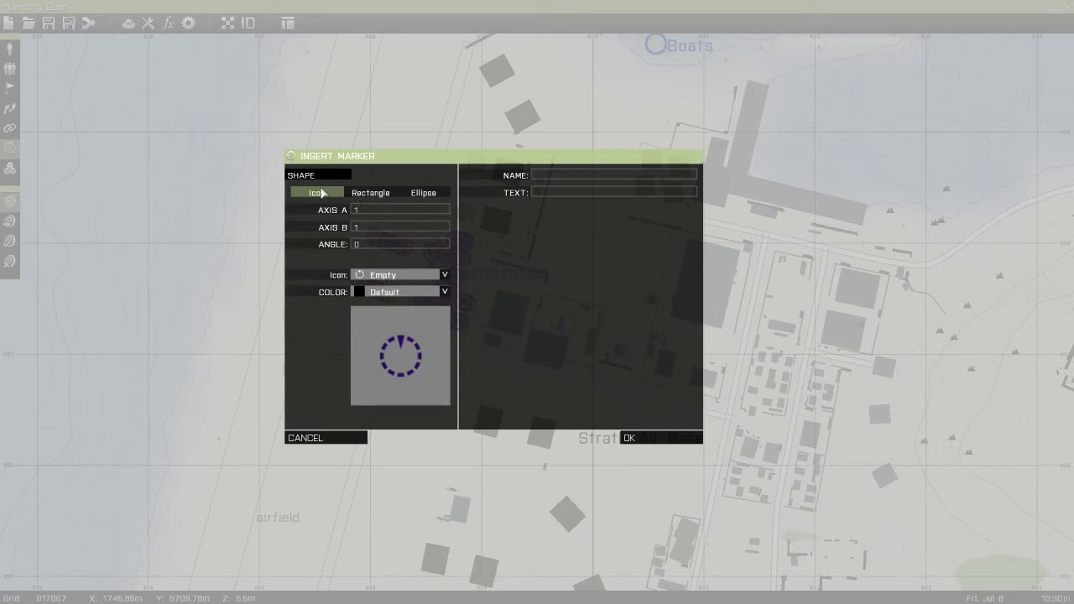
left_click(391, 279)
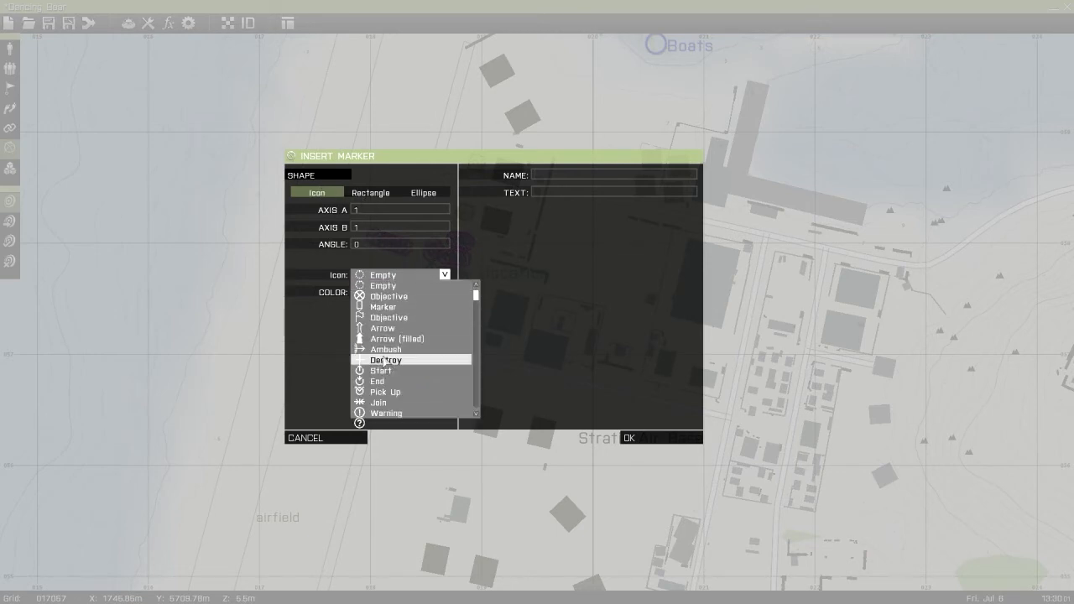
left_click(384, 360)
left_click(383, 293)
left_click(382, 377)
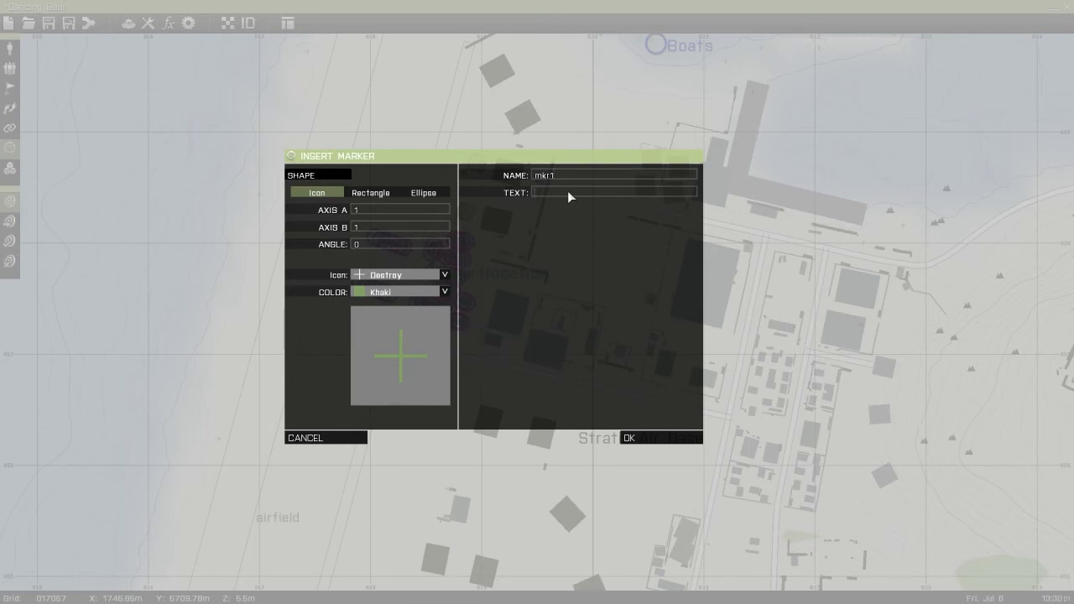
Place the marker with the name mkr1 and the text Hello, and shift it slightly south
type("ello")
key("Return")
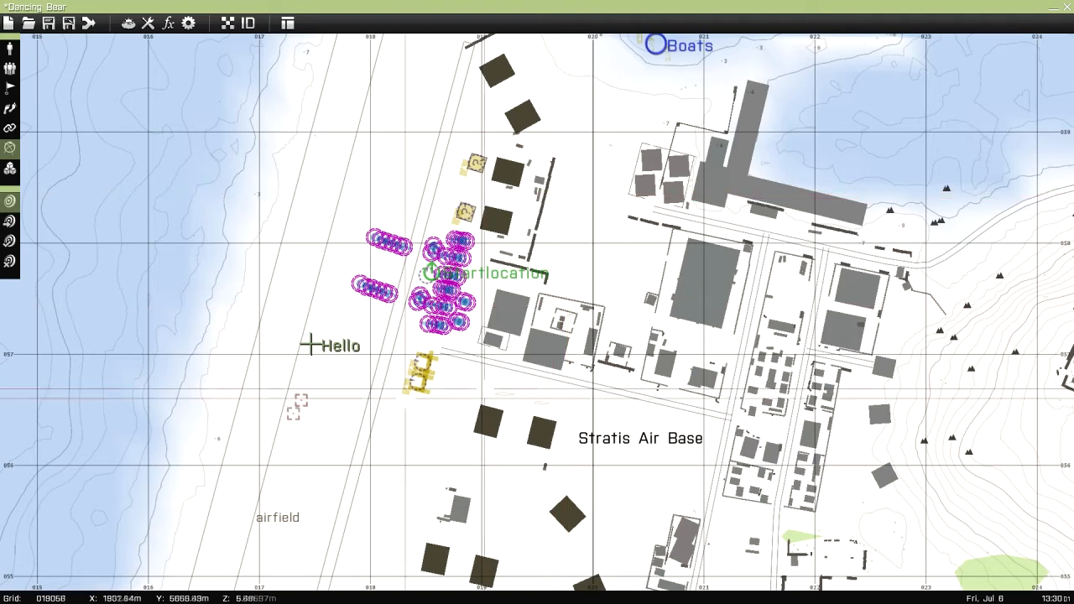
mouse_move(311, 344)
left_mouse_down()
mouse_move(309, 369)
mouse_move(312, 356)
left_mouse_up()
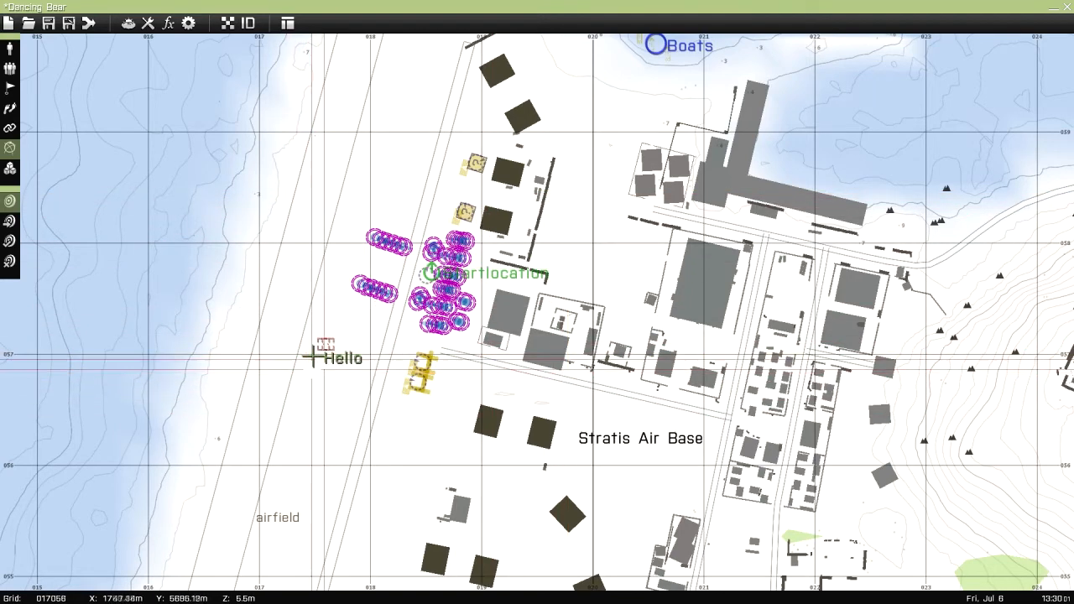
Clear the text of the mkr1 marker and check its settings
double_click(312, 359)
left_click_drag(560, 194, 455, 194)
key("BackSpace")
key("Return")
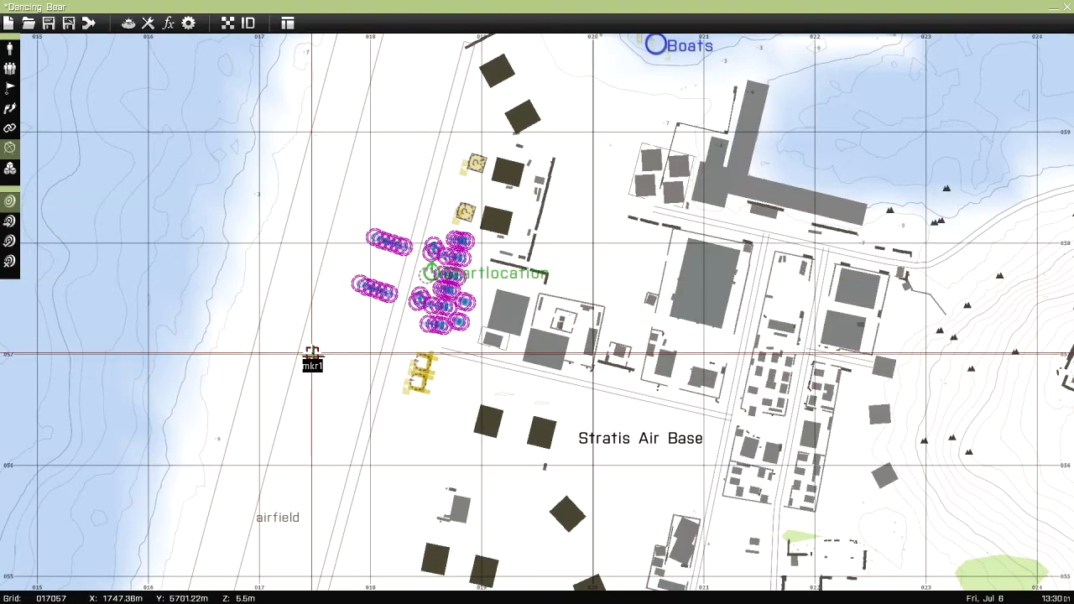
double_click(313, 358)
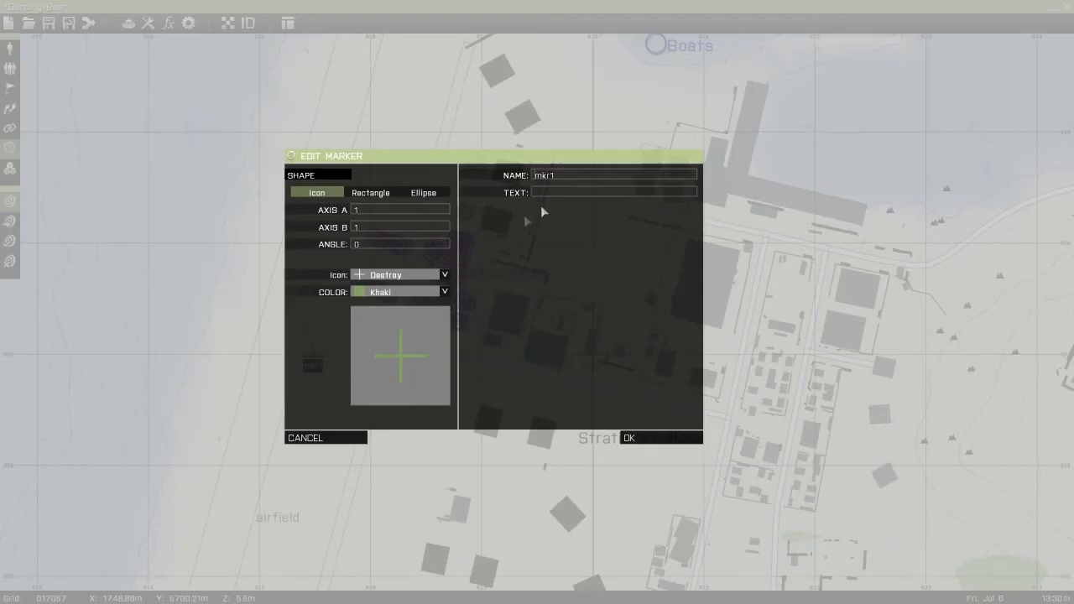
left_click(302, 437)
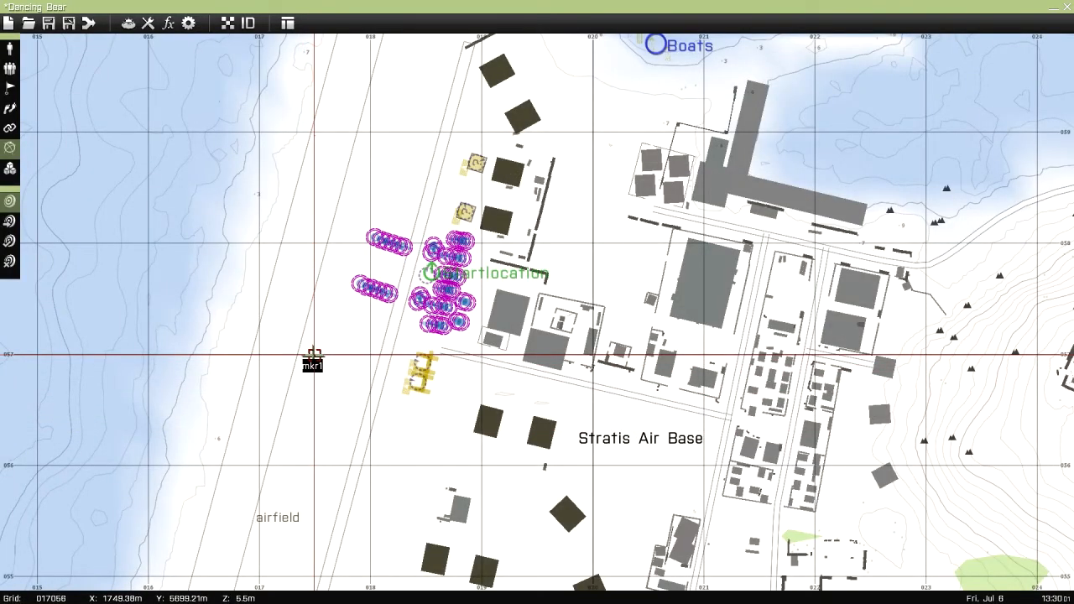
Change the mkr1 marker's shape to Rectangle with Axis B set to 100
double_click(312, 358)
left_click(369, 193)
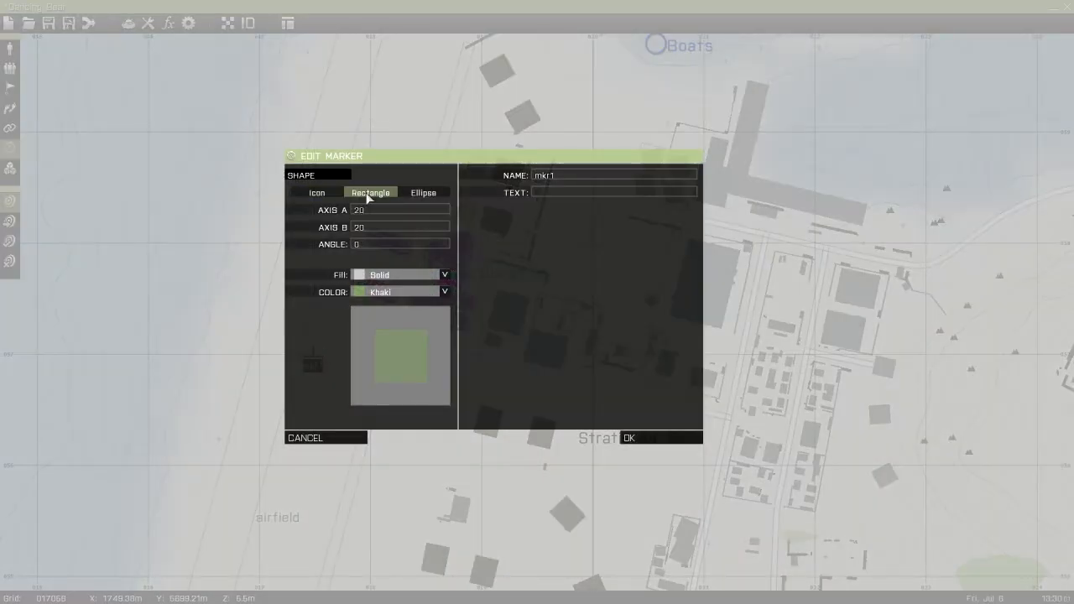
double_click(384, 232)
key("Return")
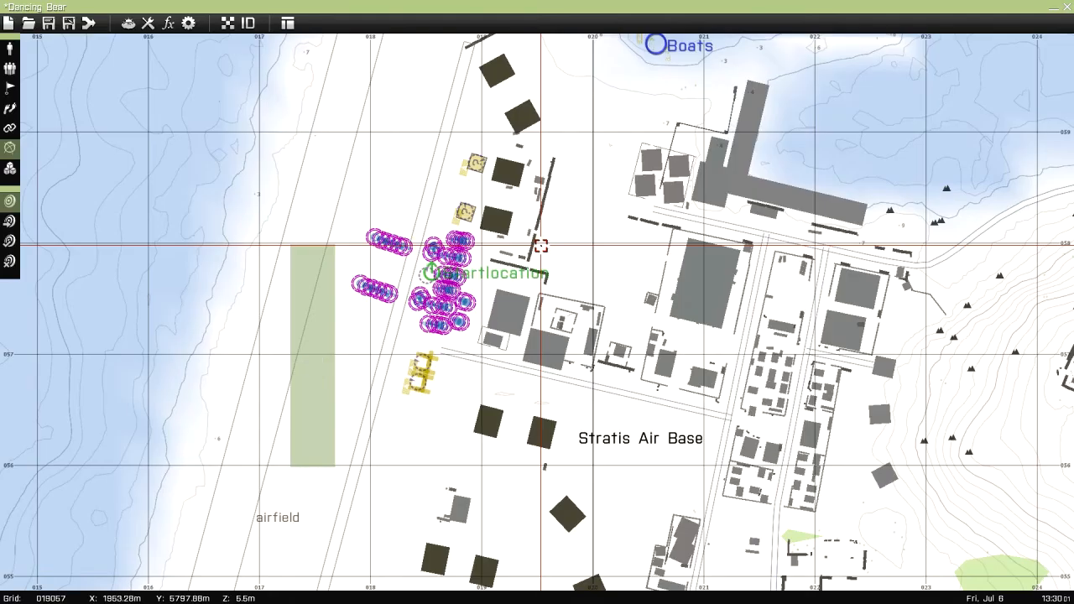
Change the mkr1 marker's shape to Ellipse and set its Axis B to 20
double_click(310, 362)
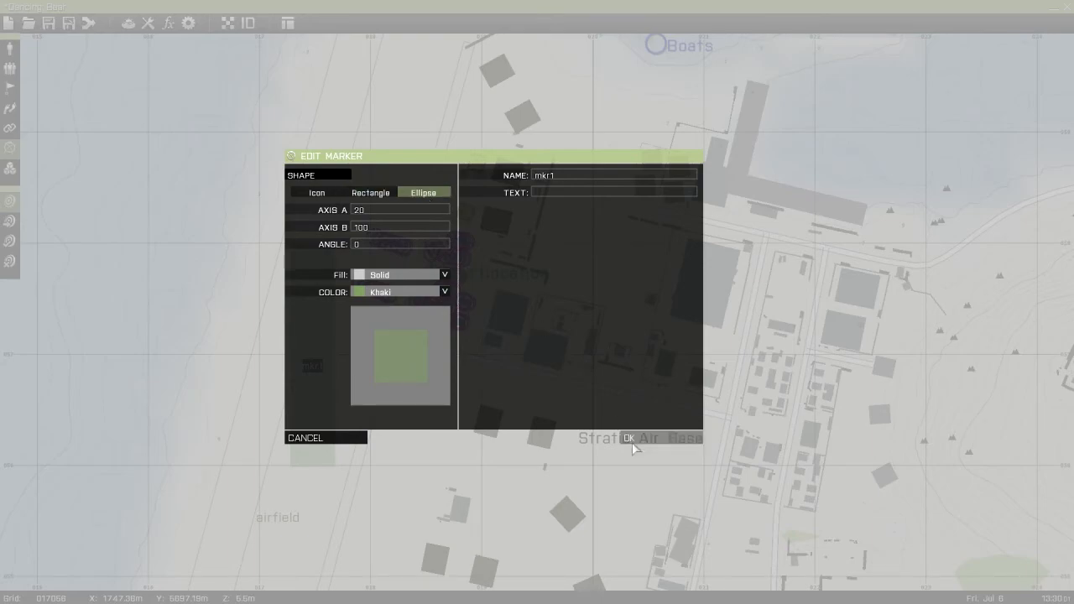
left_click(629, 438)
double_click(311, 359)
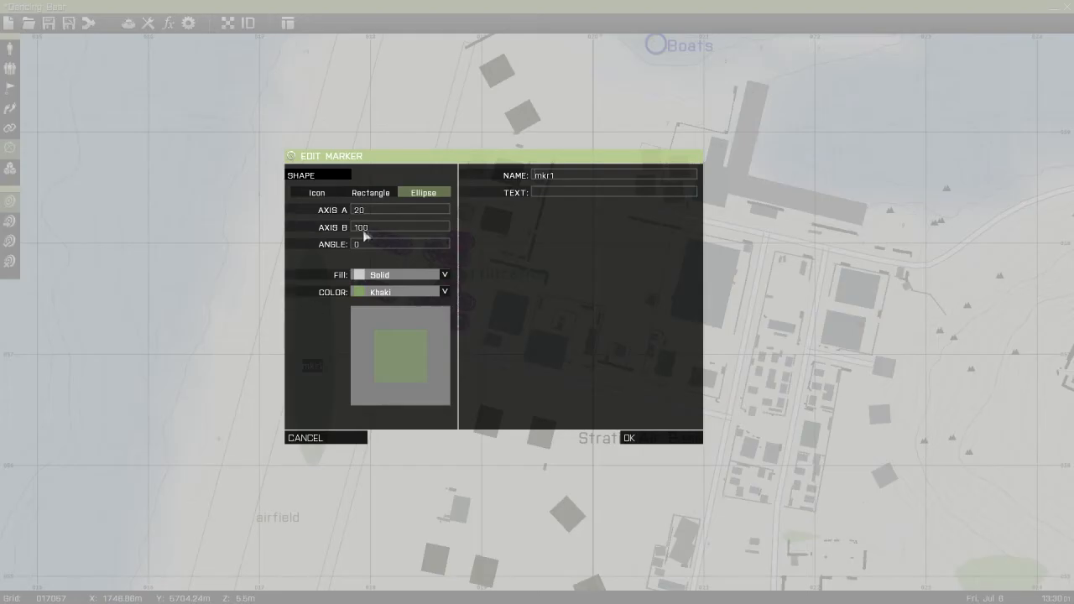
type("20")
key("Return")
scroll(315, 384, "up", 2)
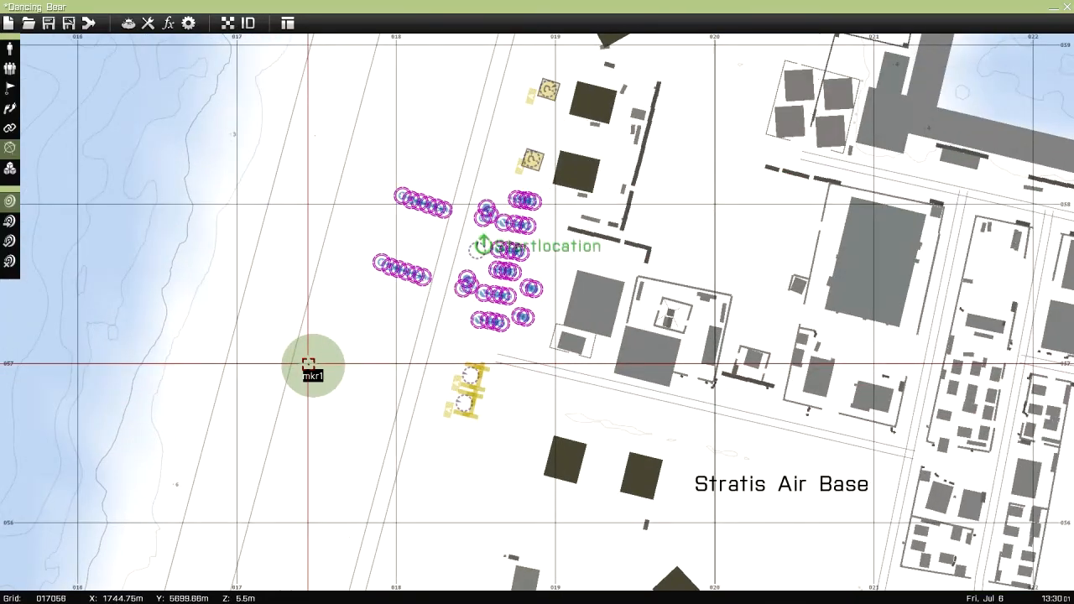
Set the text of the elliptical mkr1 marker to hello and check its settings
double_click(308, 364)
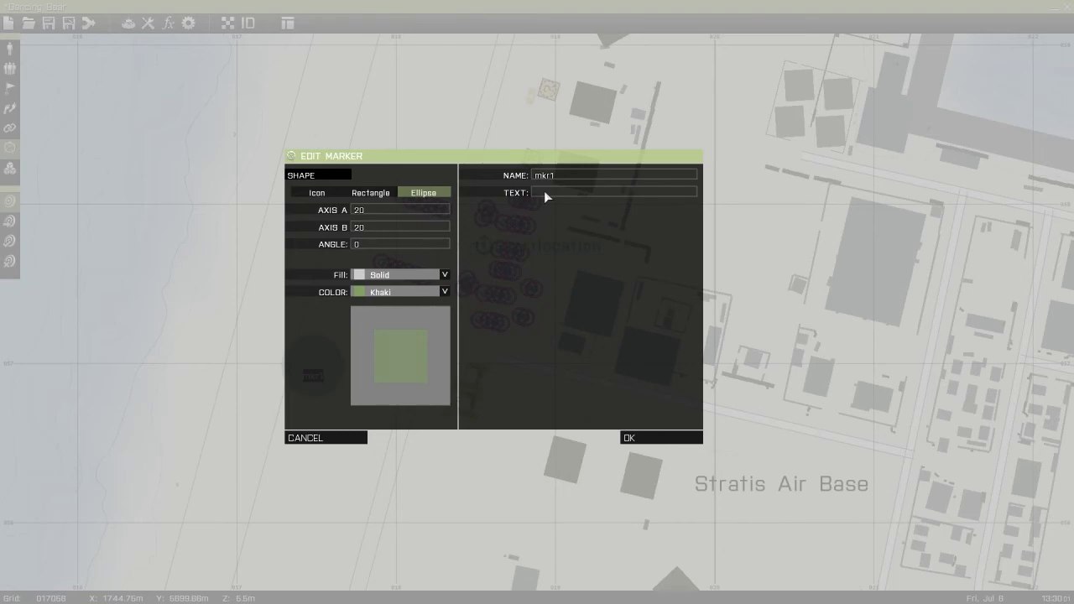
key("Return")
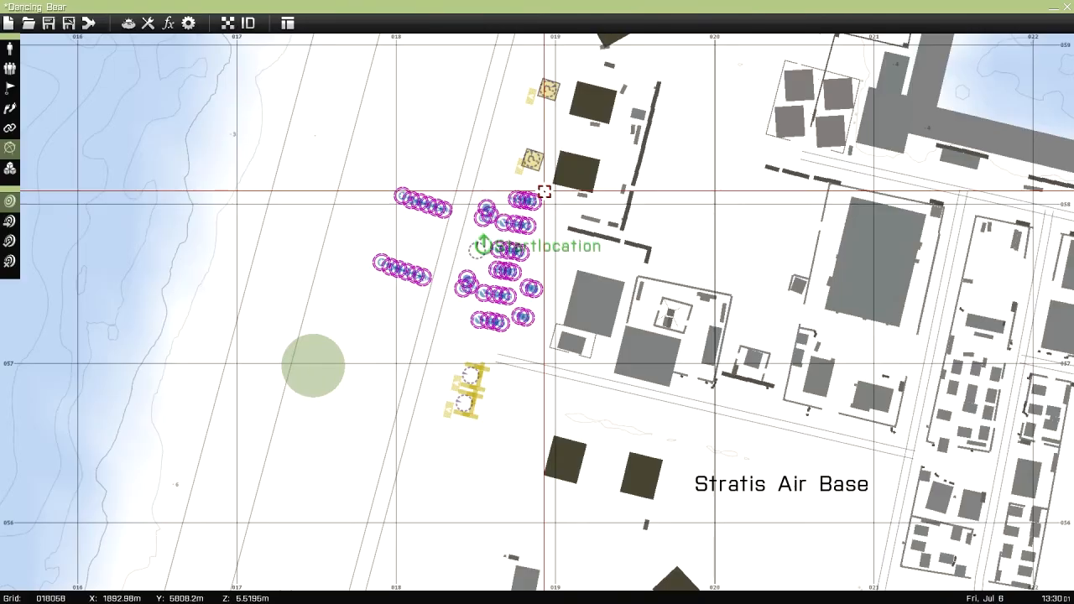
double_click(309, 362)
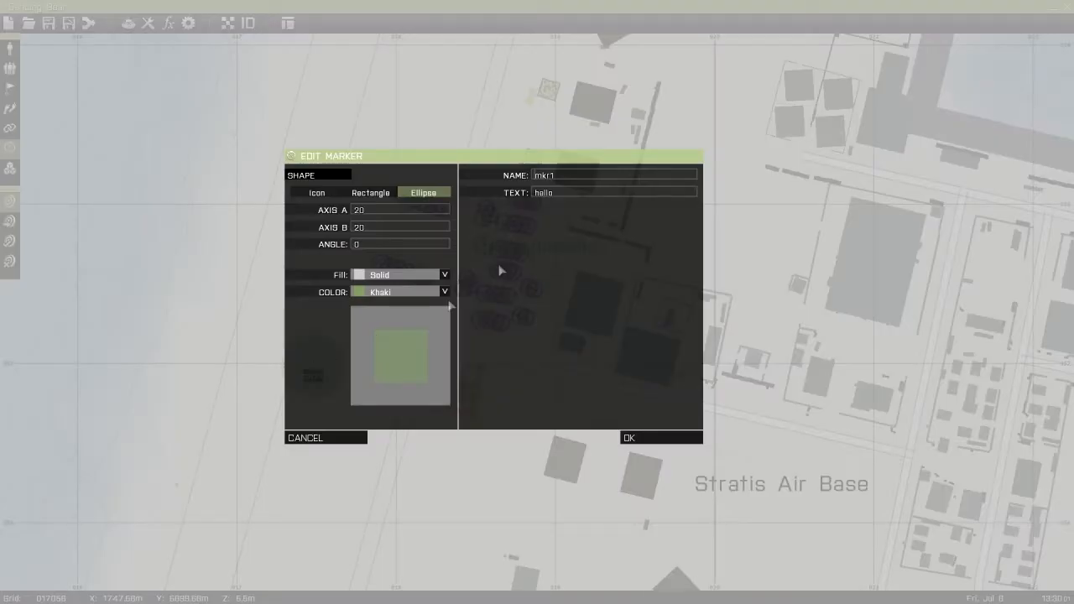
left_click(317, 438)
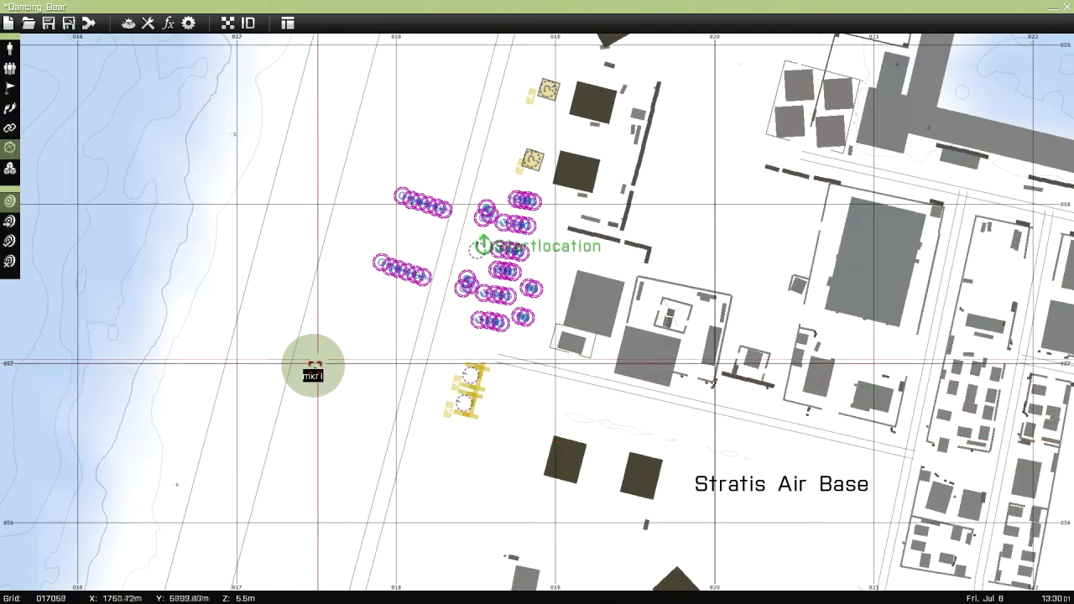
Examine the modules offered in the Effects category without placing one
left_click(9, 167)
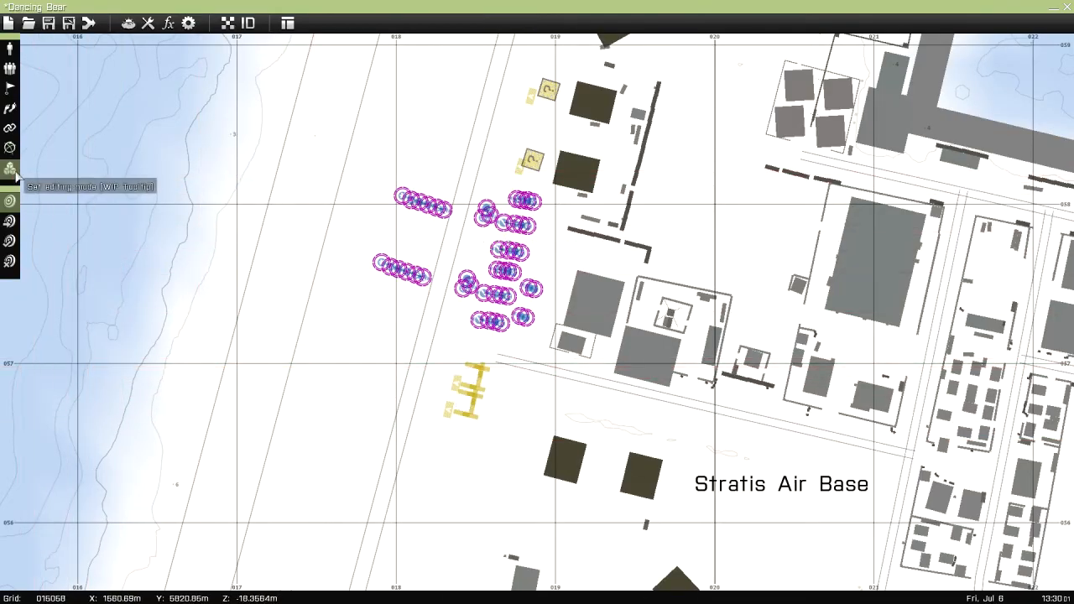
double_click(302, 358)
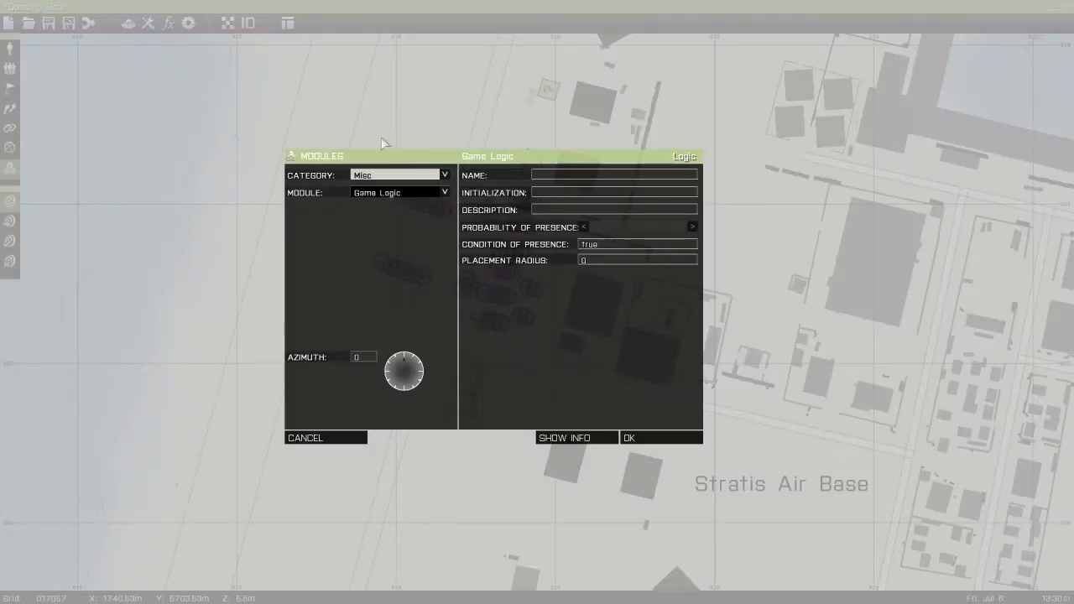
left_click(387, 176)
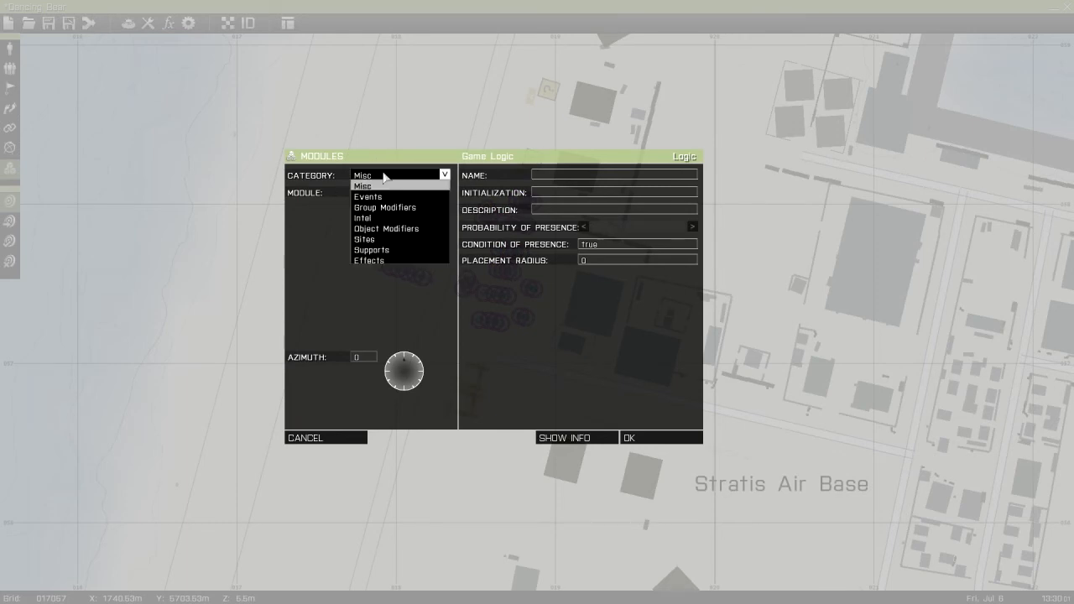
left_click(375, 259)
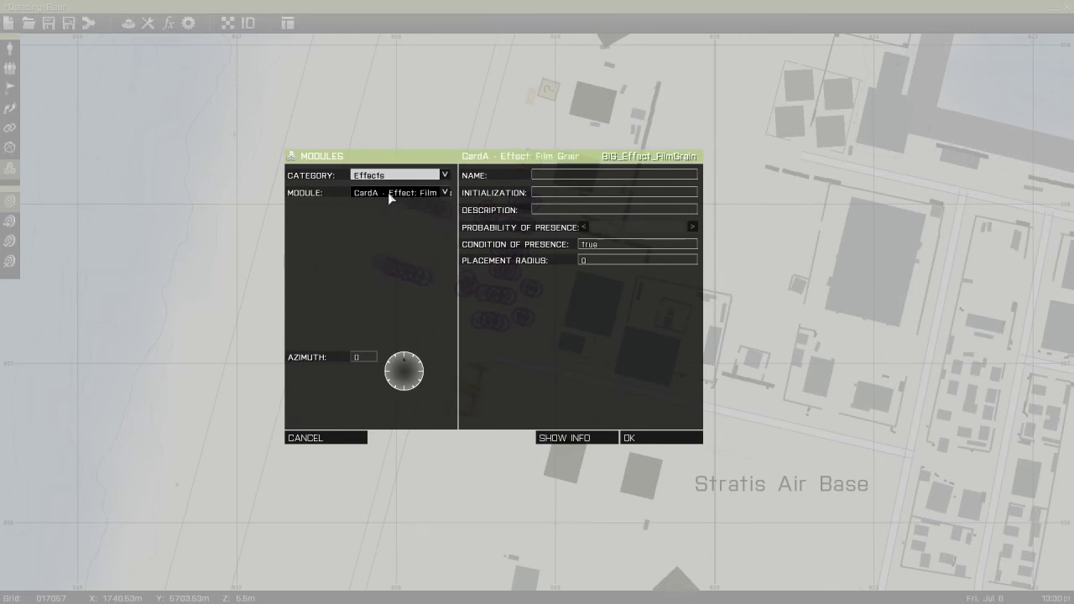
left_click(387, 192)
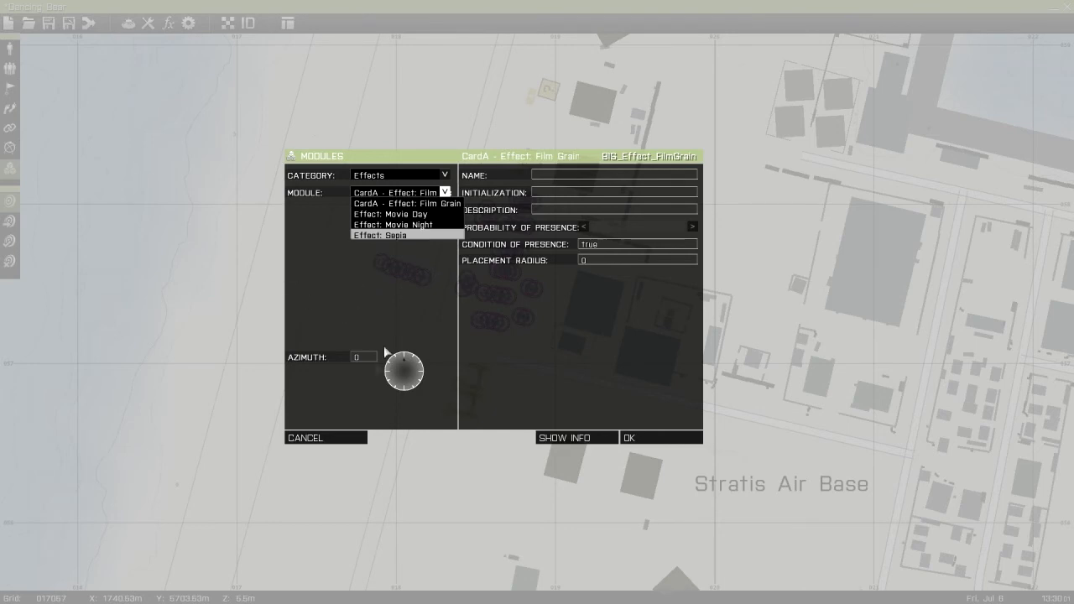
left_click(327, 437)
Place an Effect: Sepia module from the Effects category on the airfield west of the units
scroll(292, 388, "down", 5)
double_click(291, 371)
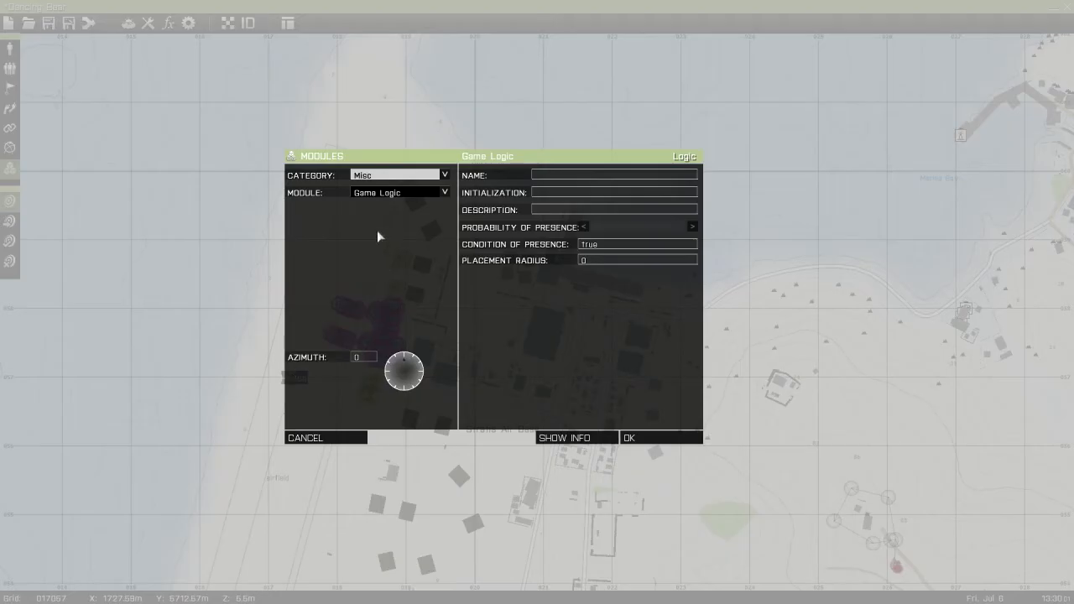
left_click(389, 176)
left_click(367, 260)
left_click(382, 192)
left_click(378, 237)
left_click(631, 437)
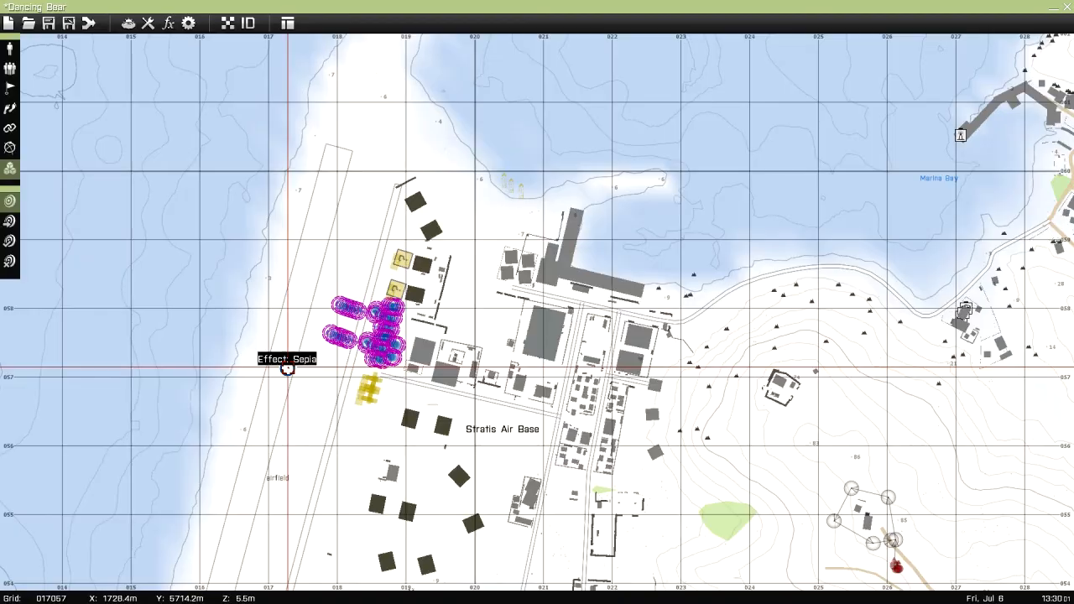
Insert a red Objective flag marker named mkrHQ with the text Enemy HQ at the camp east of Stratis Air Base
scroll(287, 369, "down", 5)
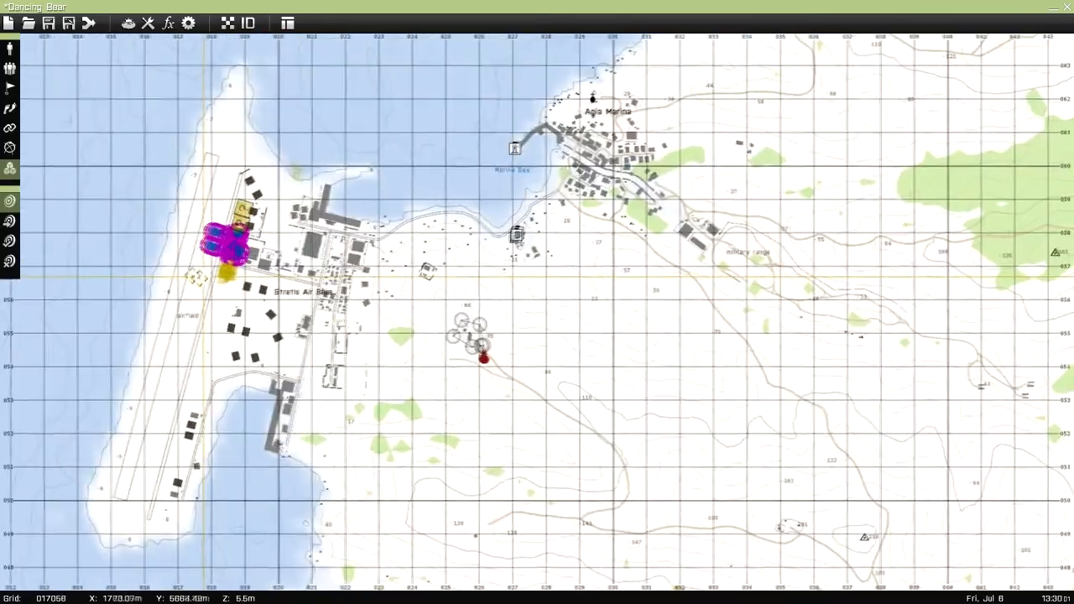
scroll(407, 347, "up", 5)
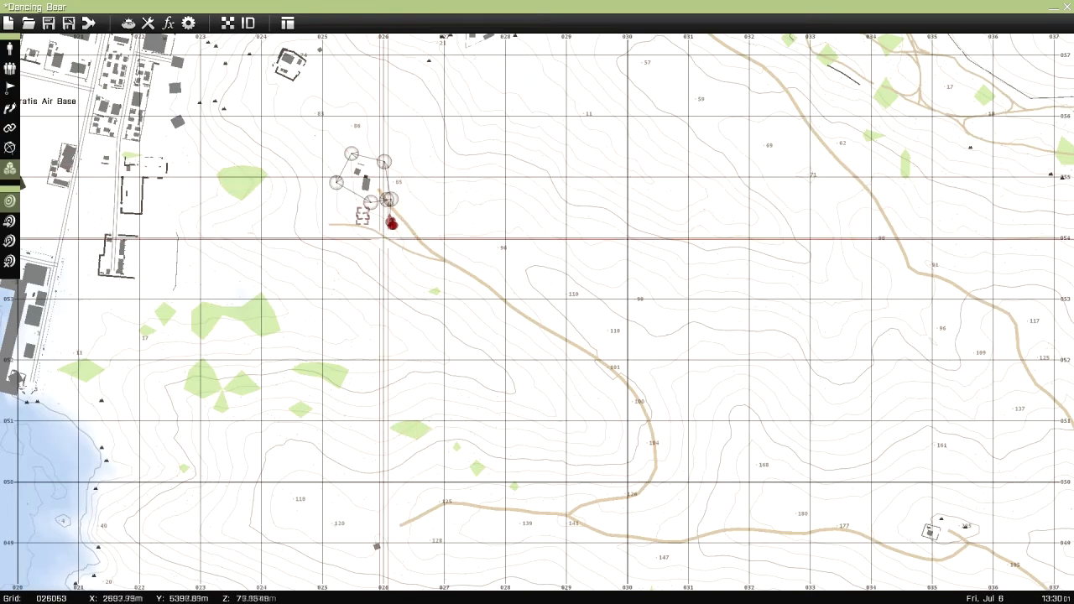
scroll(688, 383, "down", 5)
right_click_drag(734, 445, 510, 297)
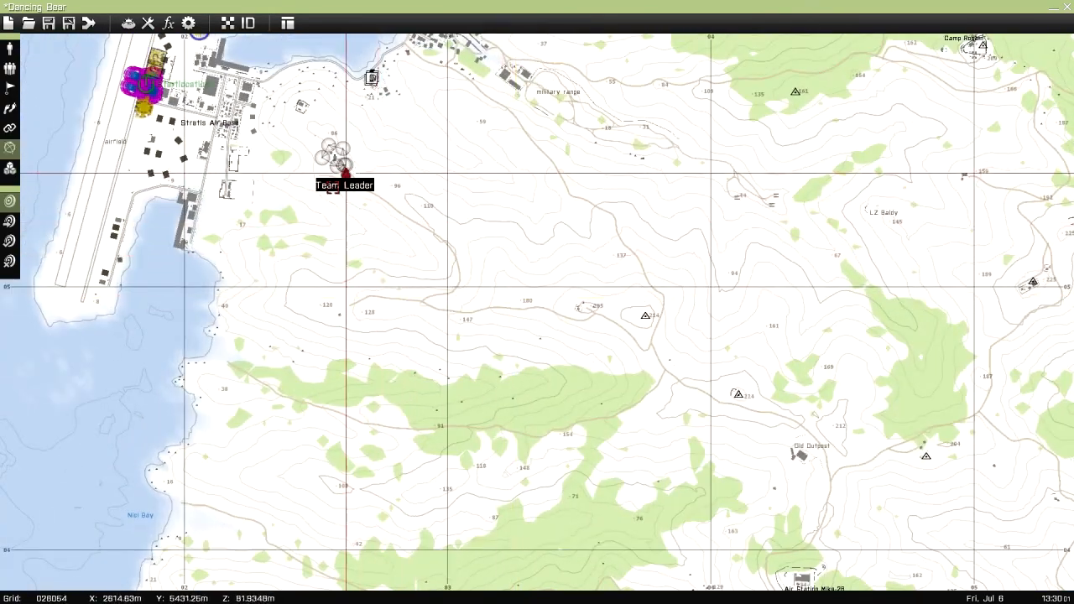
scroll(345, 174, "up", 5)
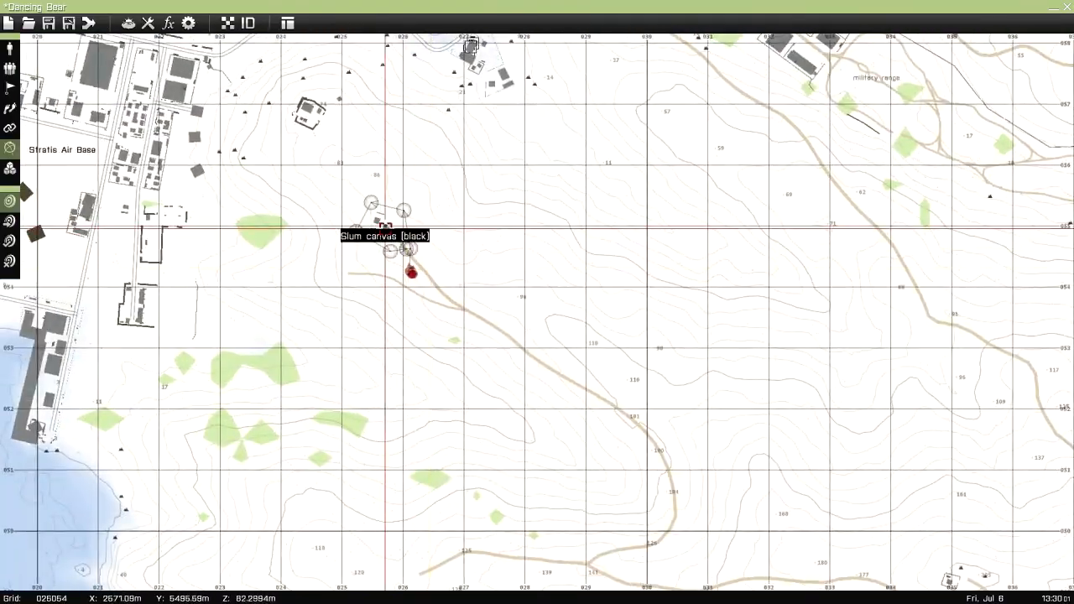
double_click(386, 226)
left_click(391, 277)
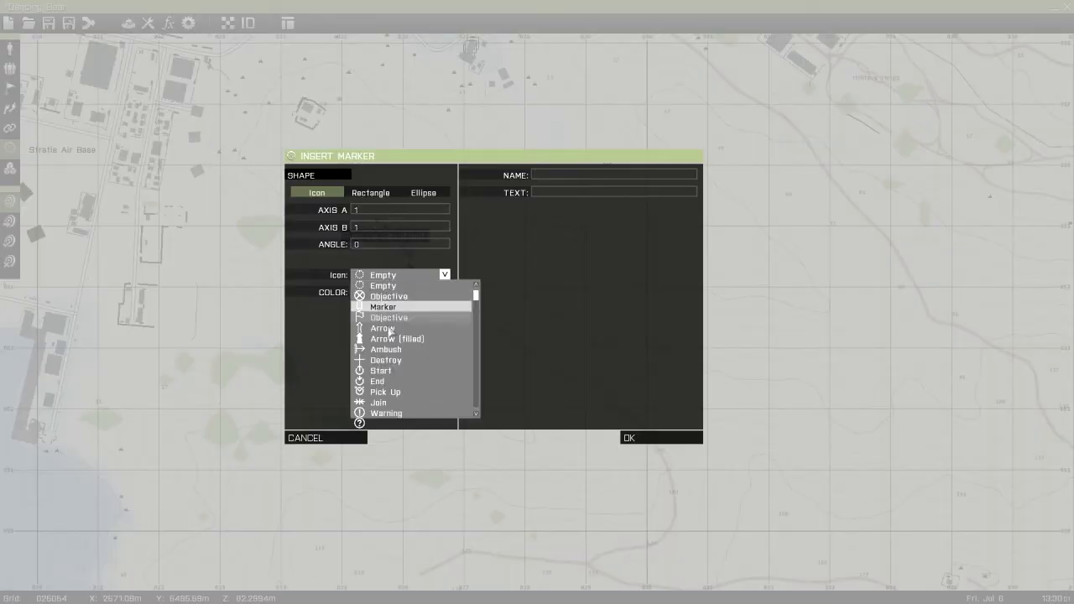
left_click(388, 317)
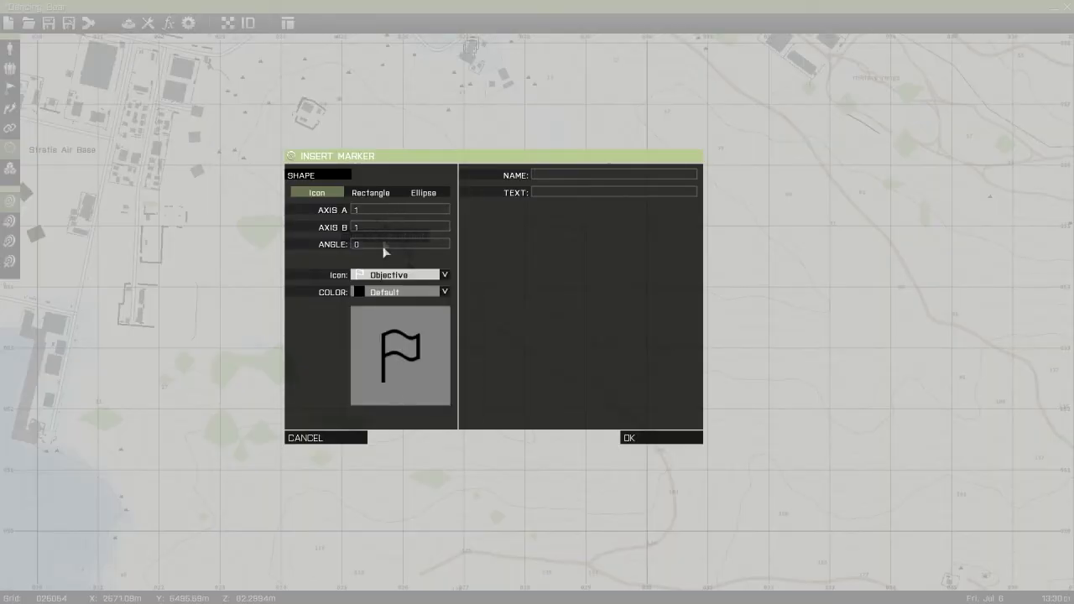
left_click(557, 175)
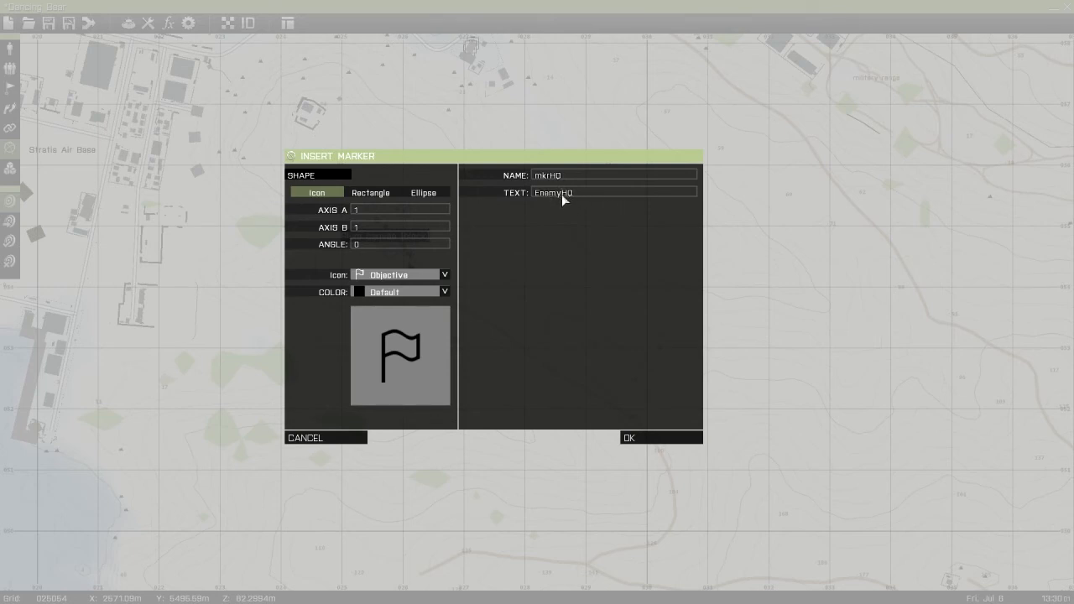
left_click(387, 292)
left_click(386, 336)
left_click(661, 438)
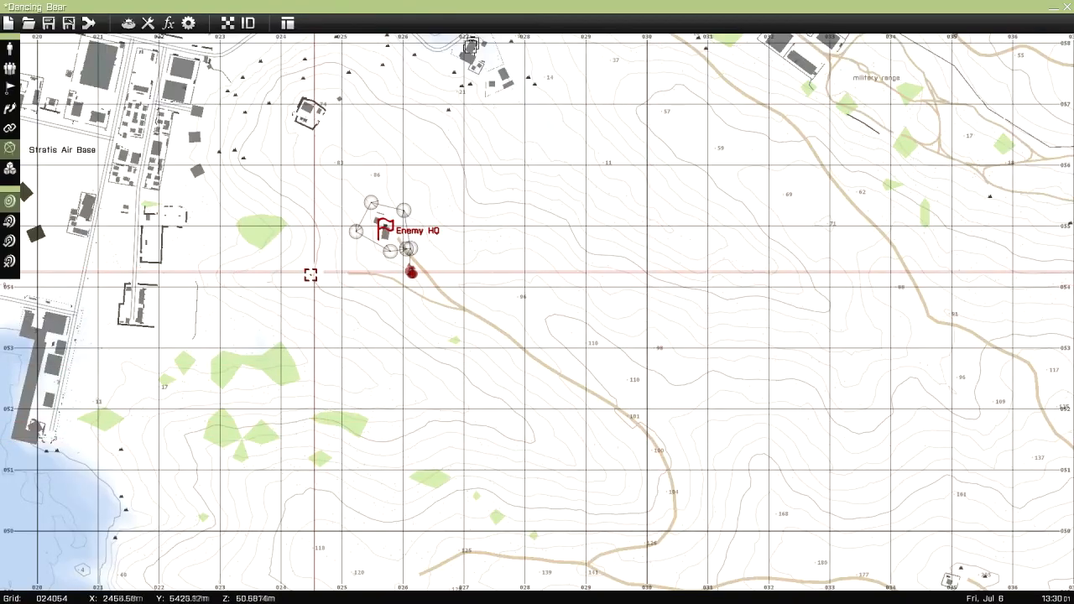
Delete the Enemy HQ marker from the camp
scroll(302, 266, "up", 2)
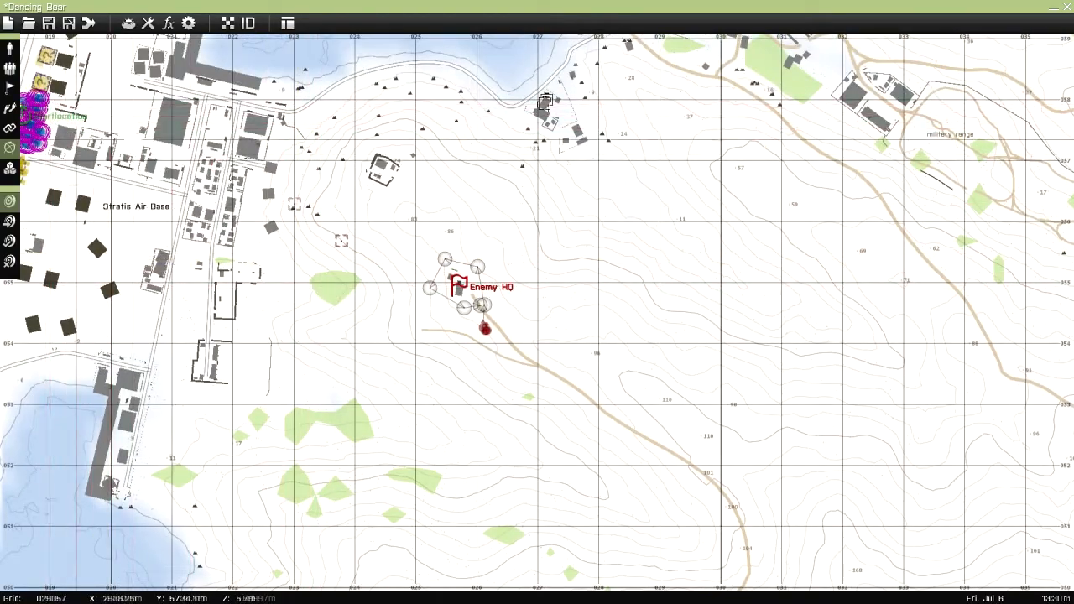
scroll(584, 269, "down", 3)
right_click_drag(685, 341, 412, 225)
scroll(412, 226, "down", 3)
scroll(508, 314, "up", 5)
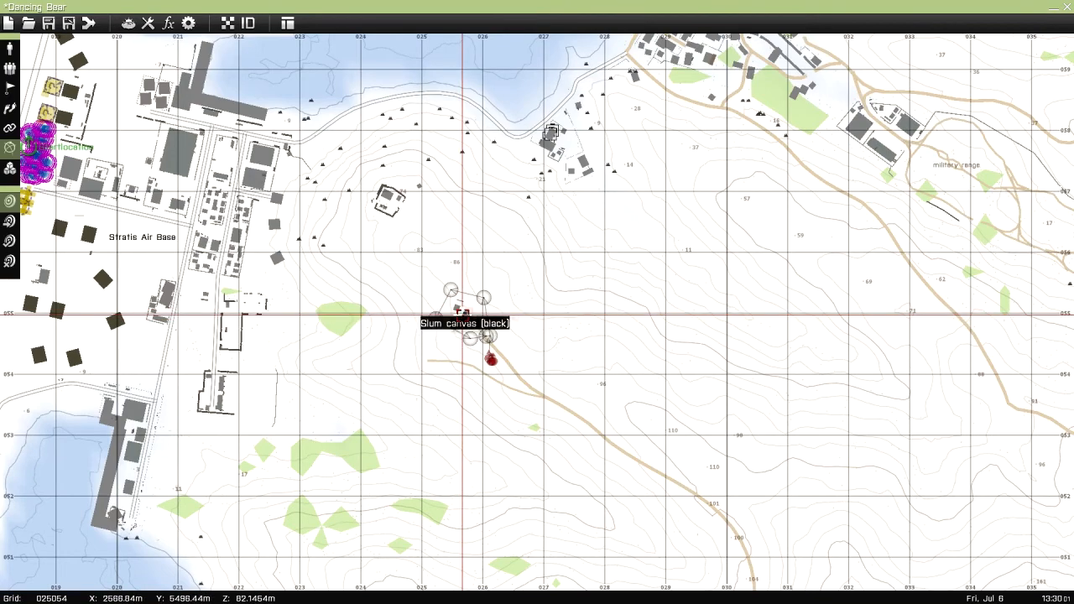
Save the Dancing Bear mission by exporting it to multiplayer missions
scroll(43, 309, "up", 1)
right_click_drag(239, 382, 542, 395)
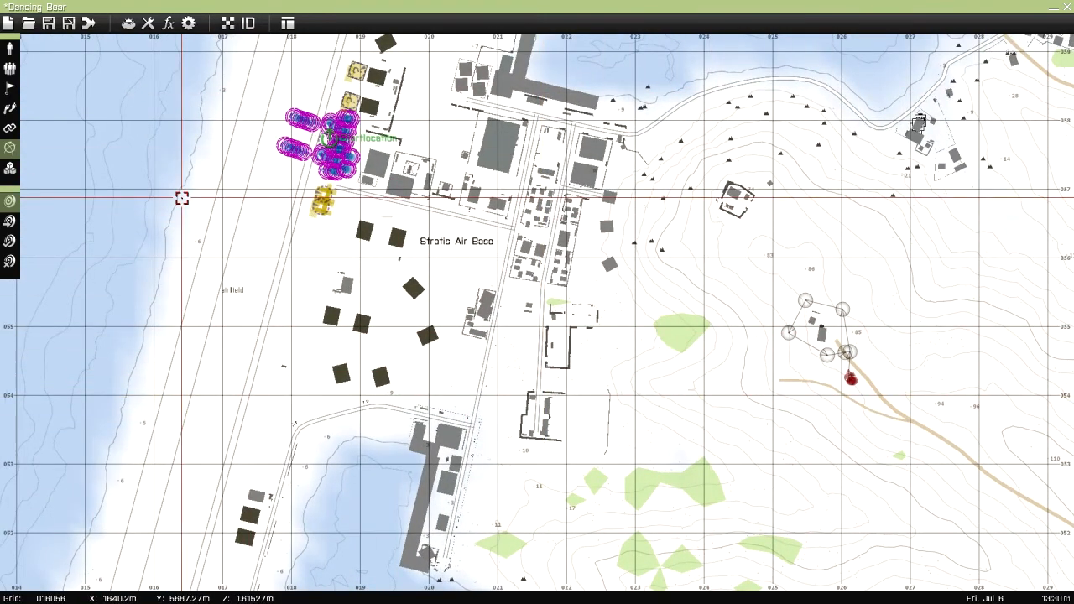
left_click(70, 25)
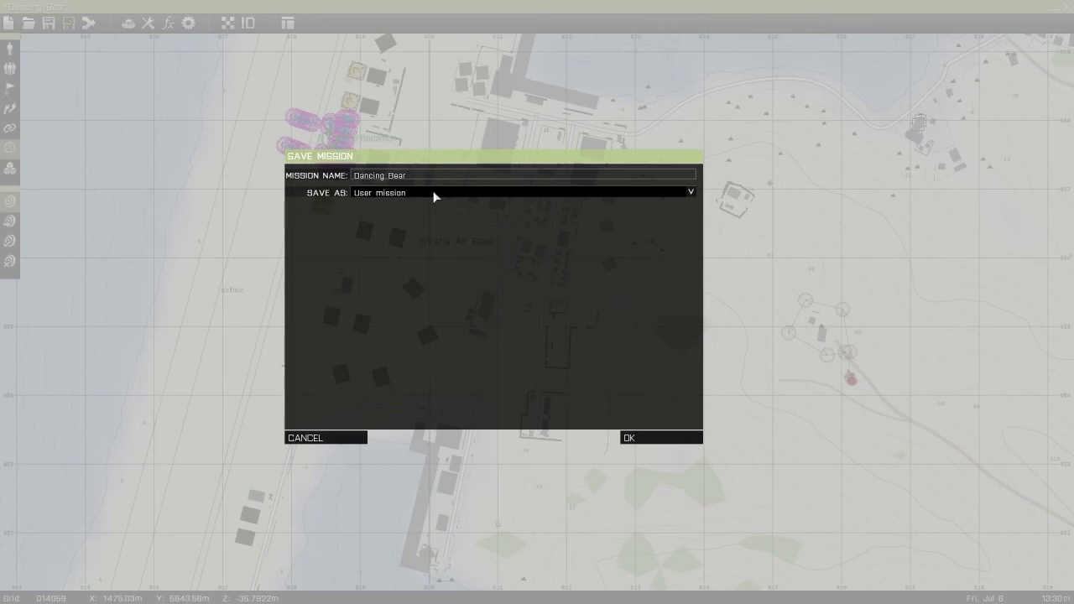
left_click(434, 195)
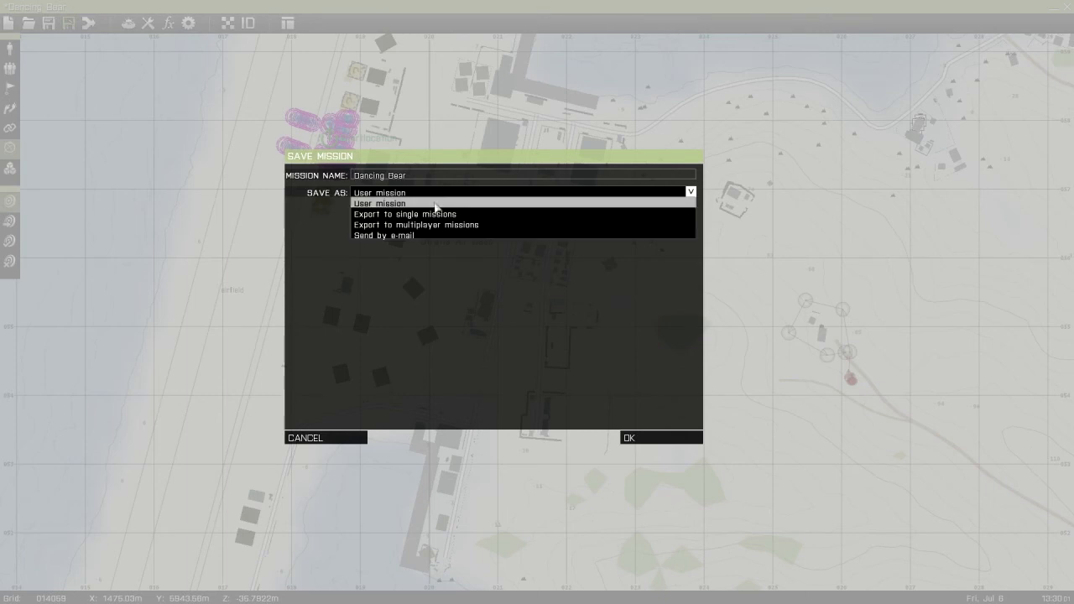
left_click(437, 224)
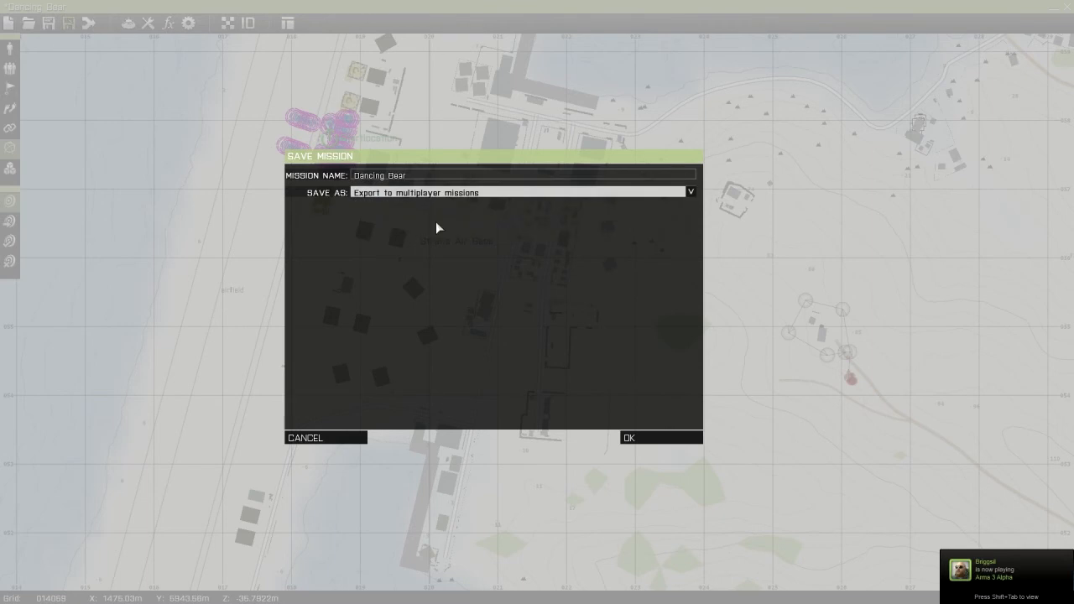
left_click(654, 438)
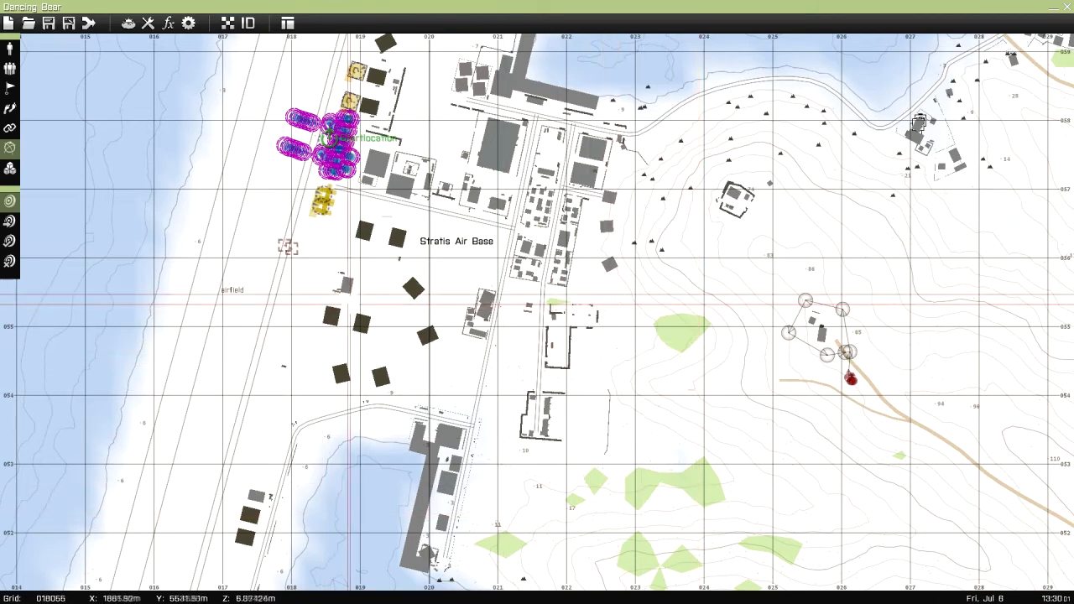
Exit the mission editor to the main menu and start setting up a new multiplayer server
key("Escape")
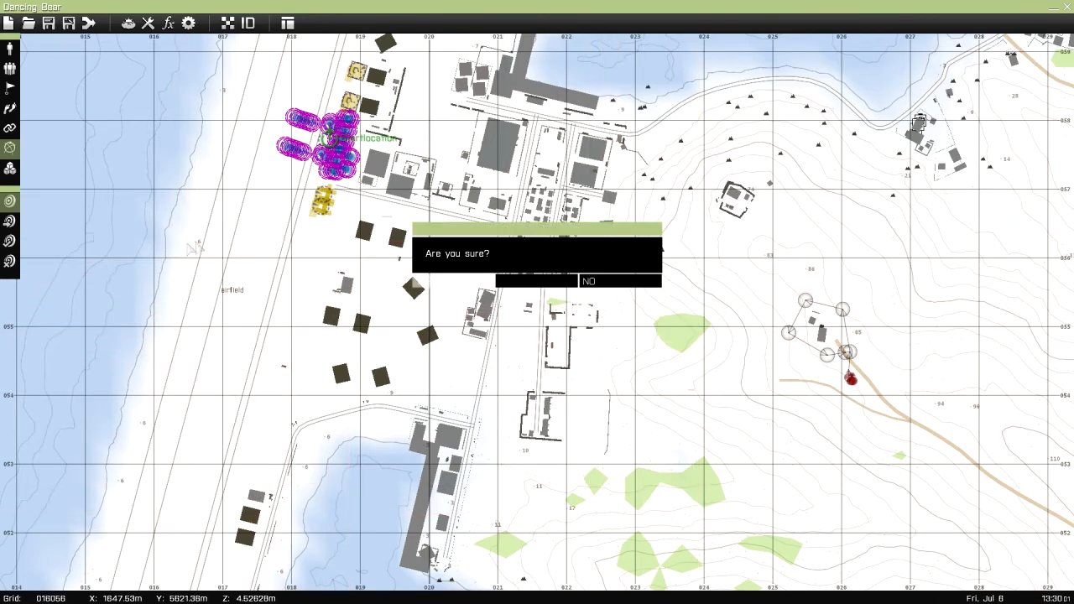
key("Return")
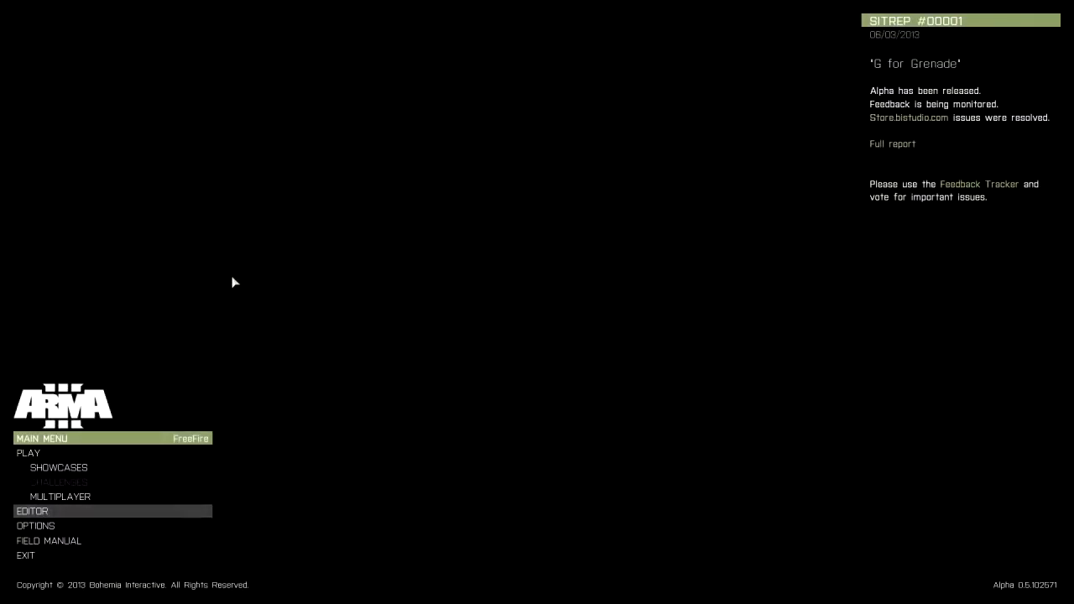
left_click(95, 495)
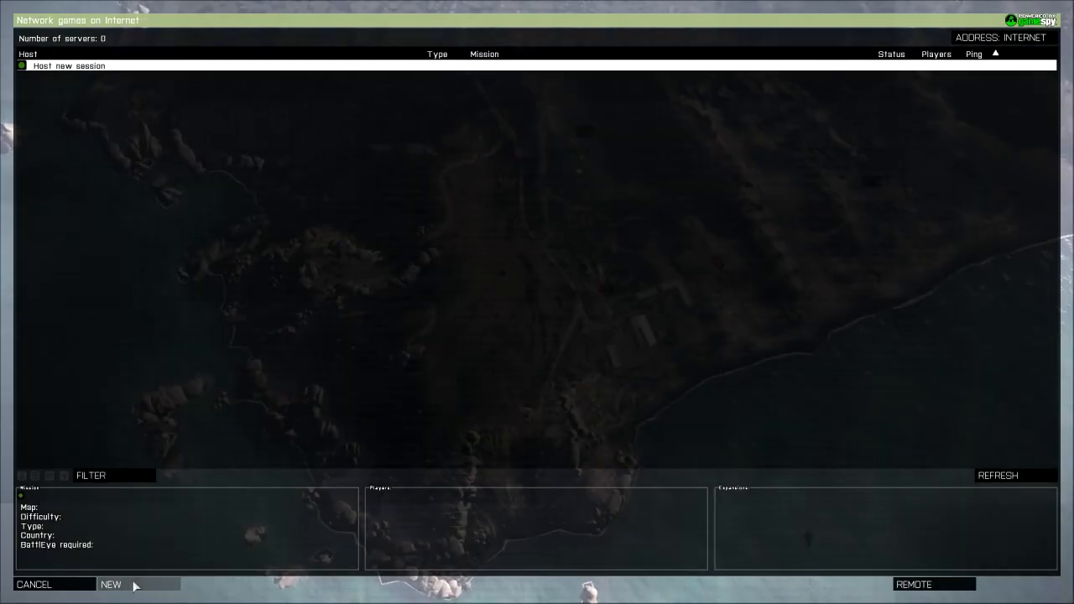
left_click(135, 586)
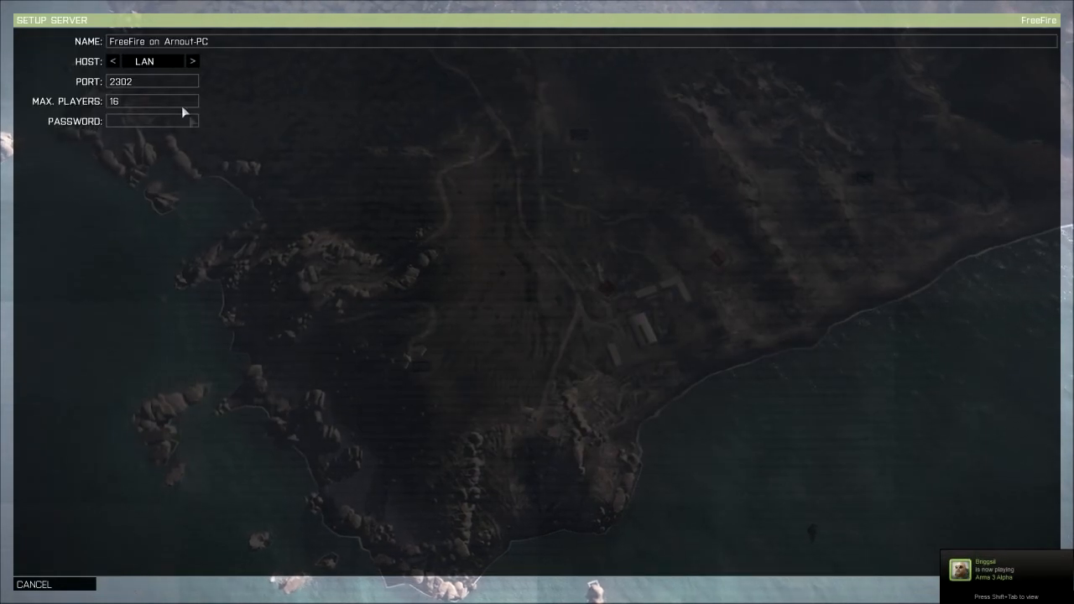
Remove the computer name from the server name and create the LAN server
key("shift+End")
key("Delete")
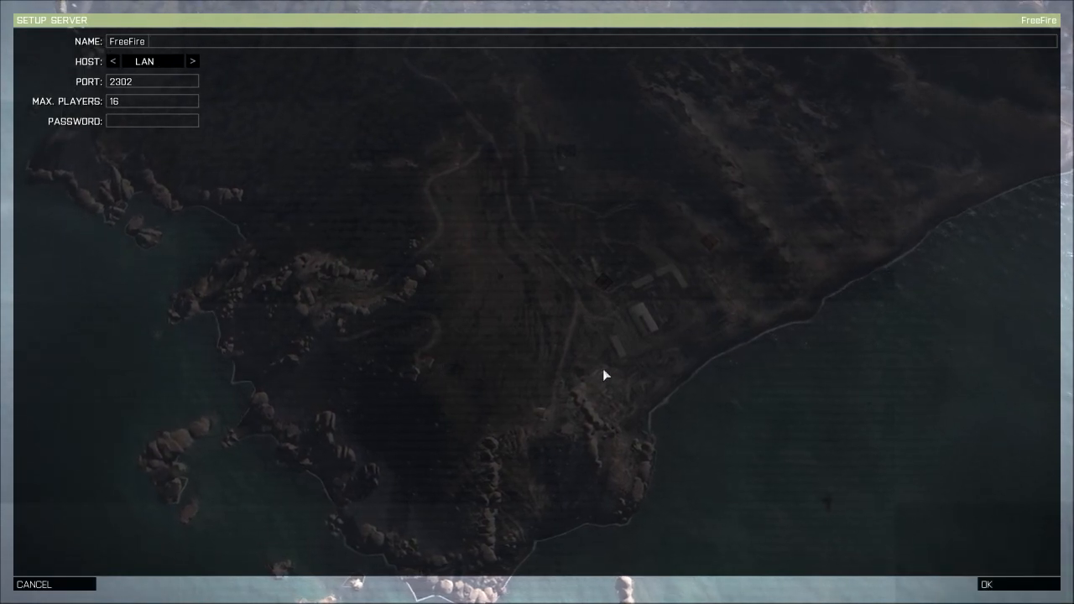
left_click(1005, 586)
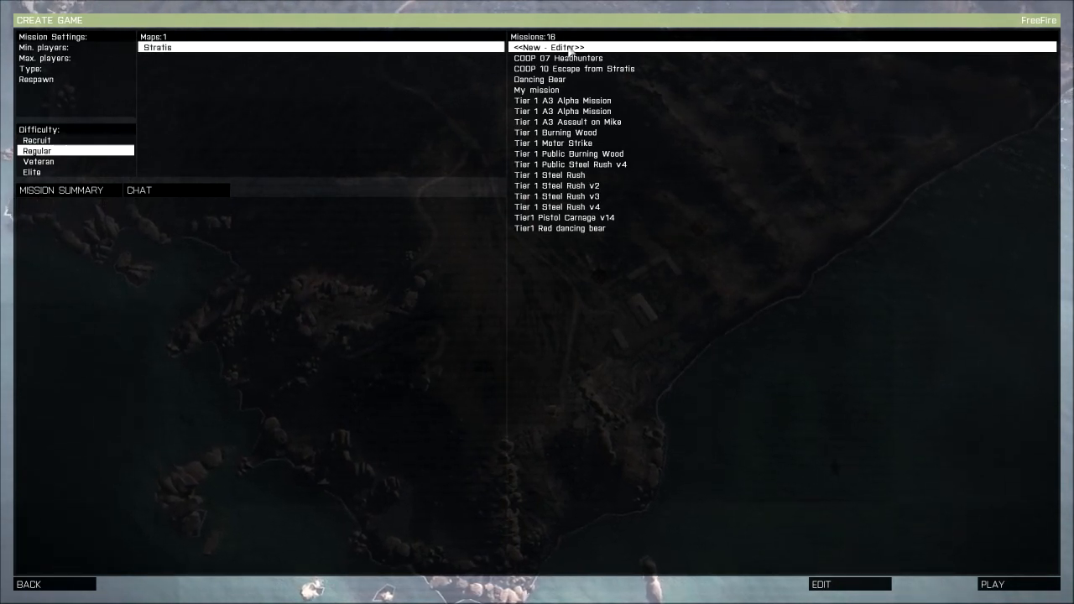
Choose the Dancing Bear mission on Stratis and launch it on the server
left_click(561, 89)
left_click(553, 81)
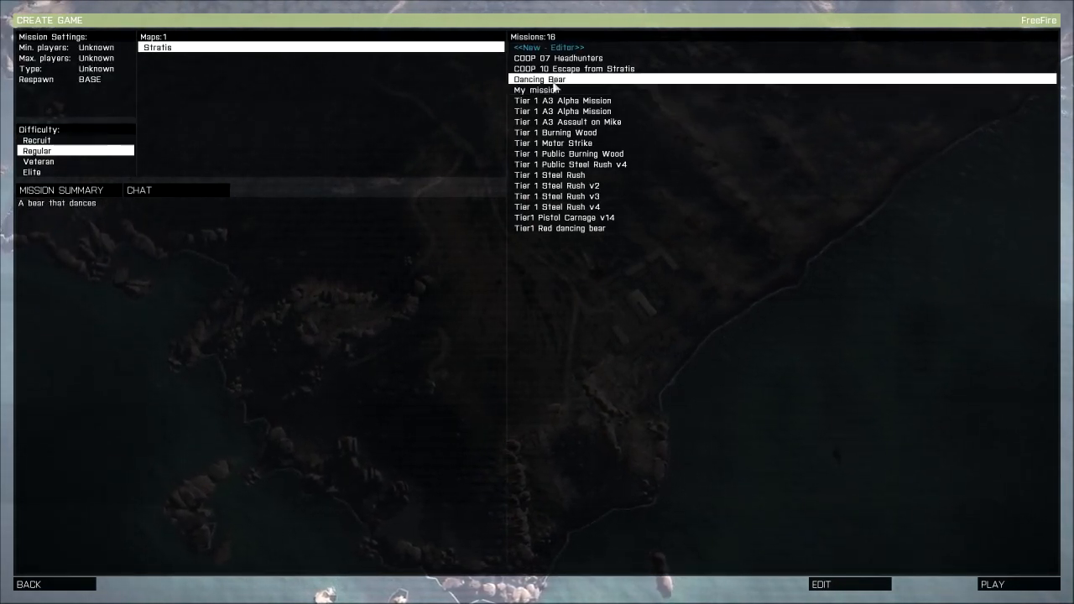
left_click(1026, 587)
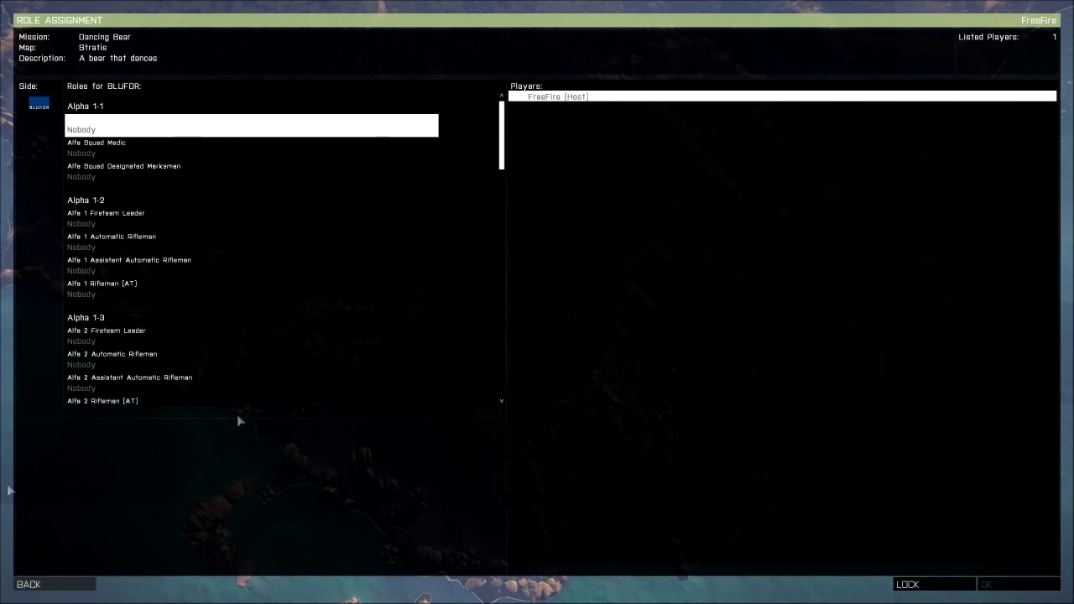
Take the Alfa 1 Fireteam Leader role for BLUFOR and continue through the briefing into the mission
left_click(104, 218)
left_click(108, 244)
left_click(109, 223)
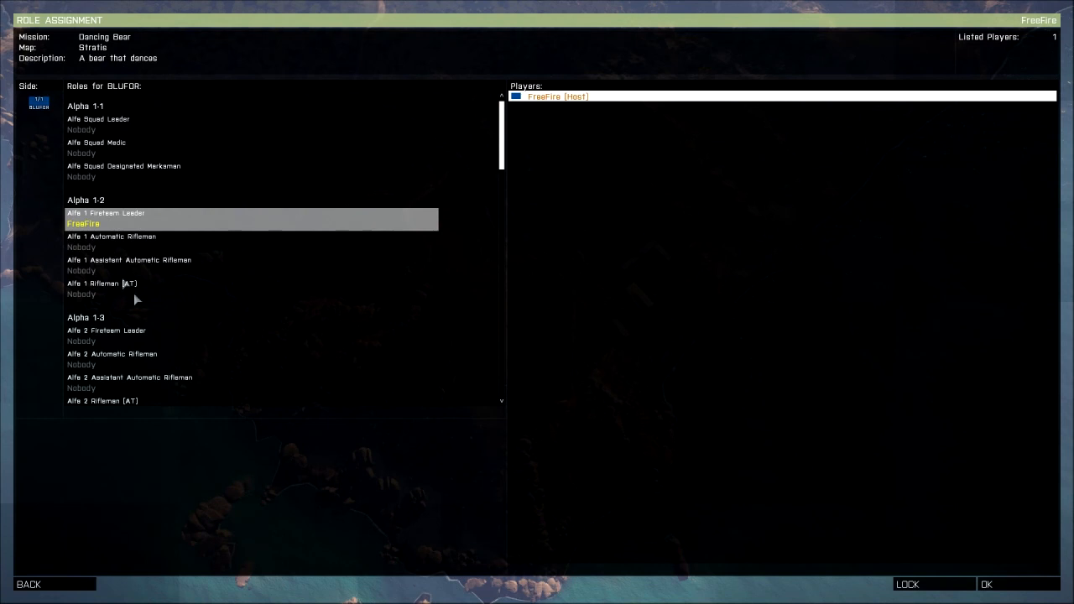
left_click(987, 583)
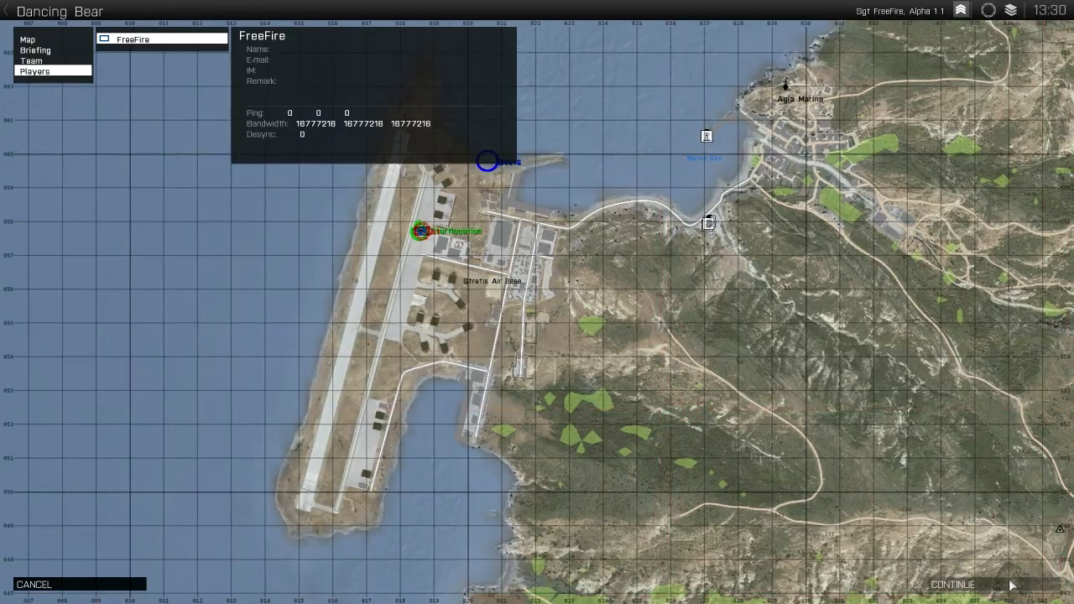
left_click(1011, 584)
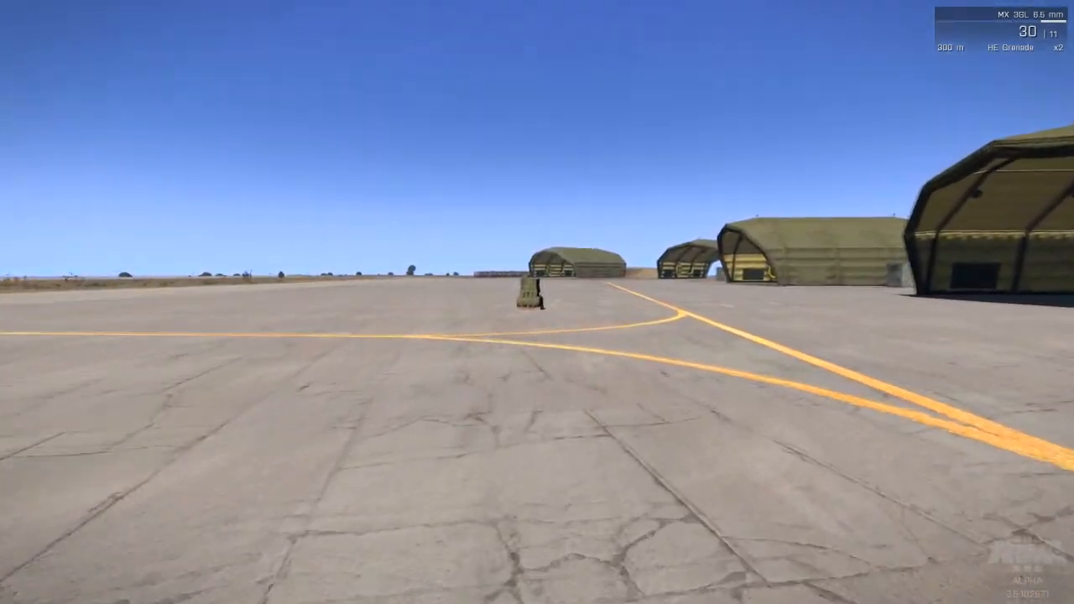
Walk to the supply crate on the airfield apron and spawn a helicopter from its actions
key("w")
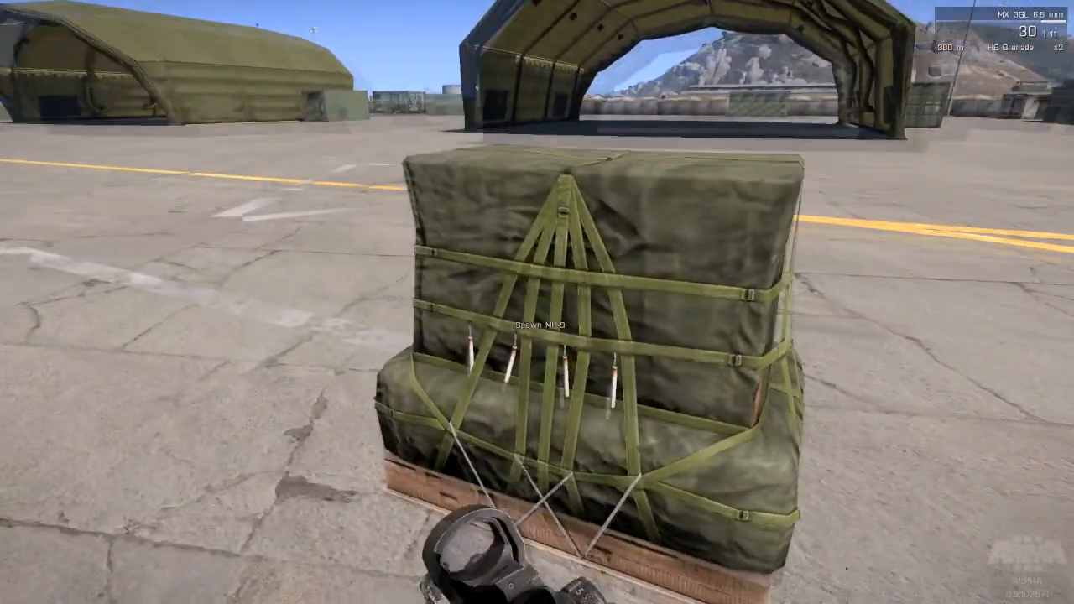
scroll(537, 302, "down", 1)
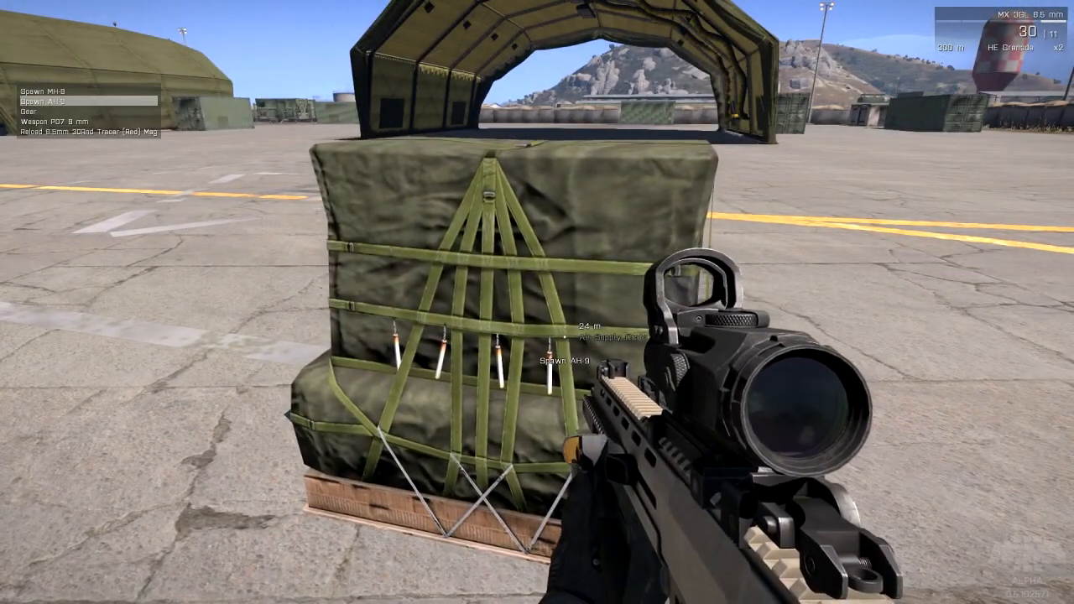
key("space")
Walk up to the spawned helicopter and inspect its cockpit, seats and side bench
key("w")
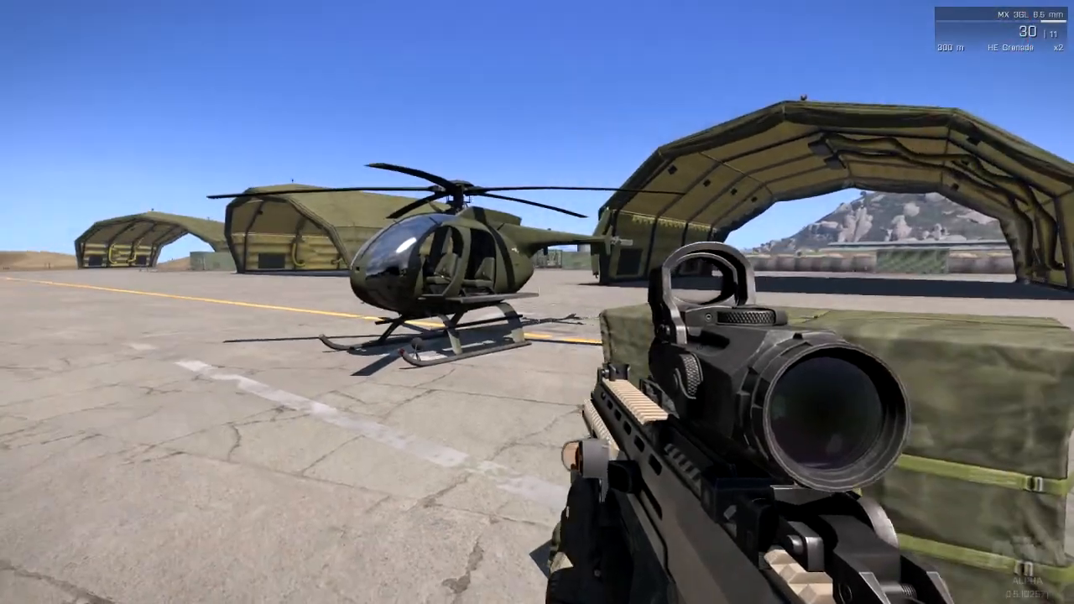
key("w")
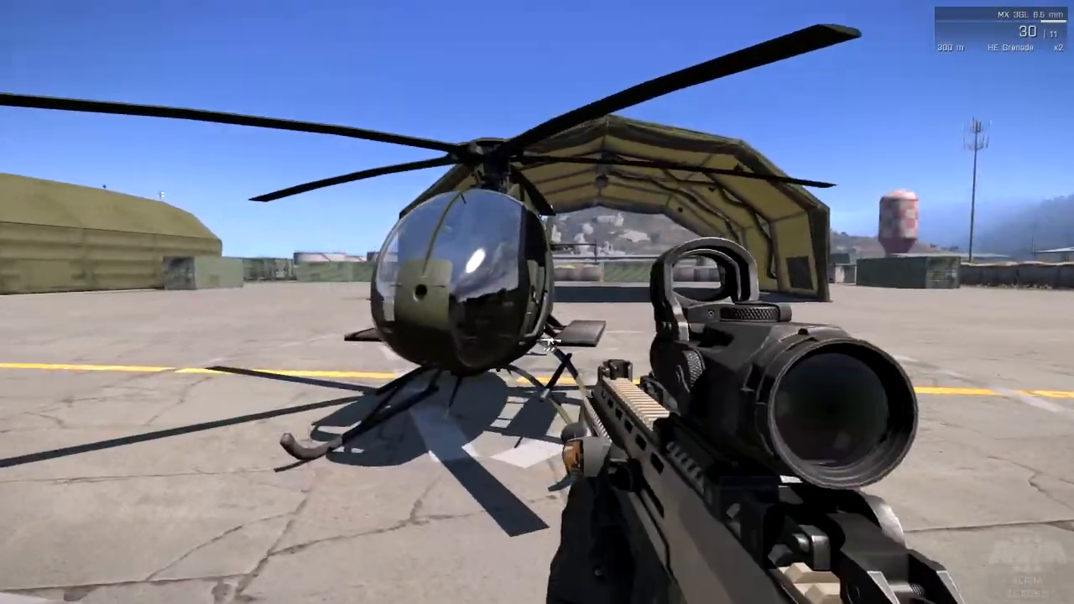
key("s")
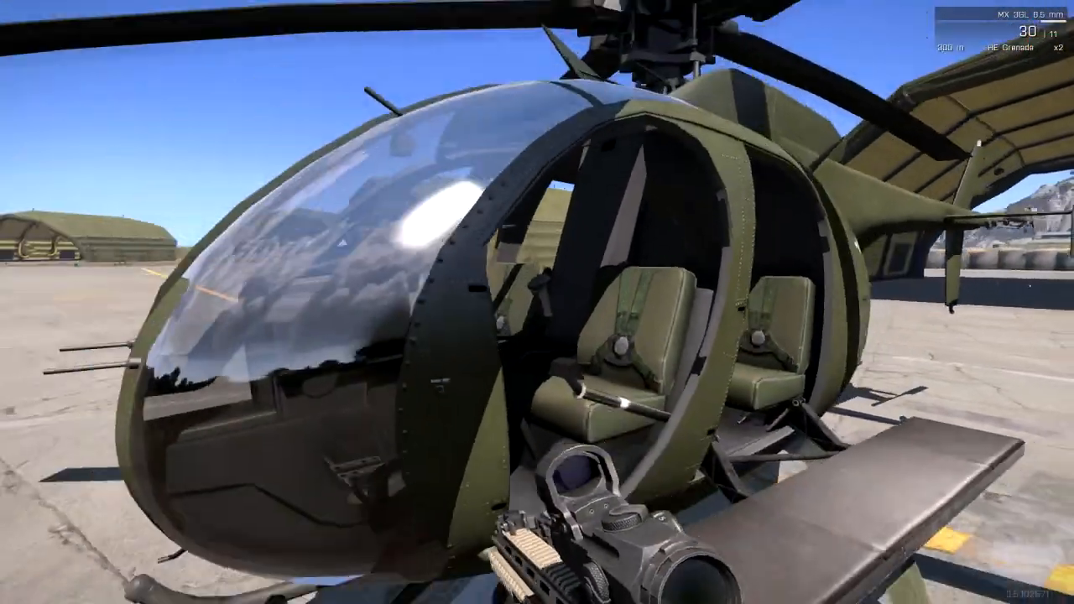
key("s")
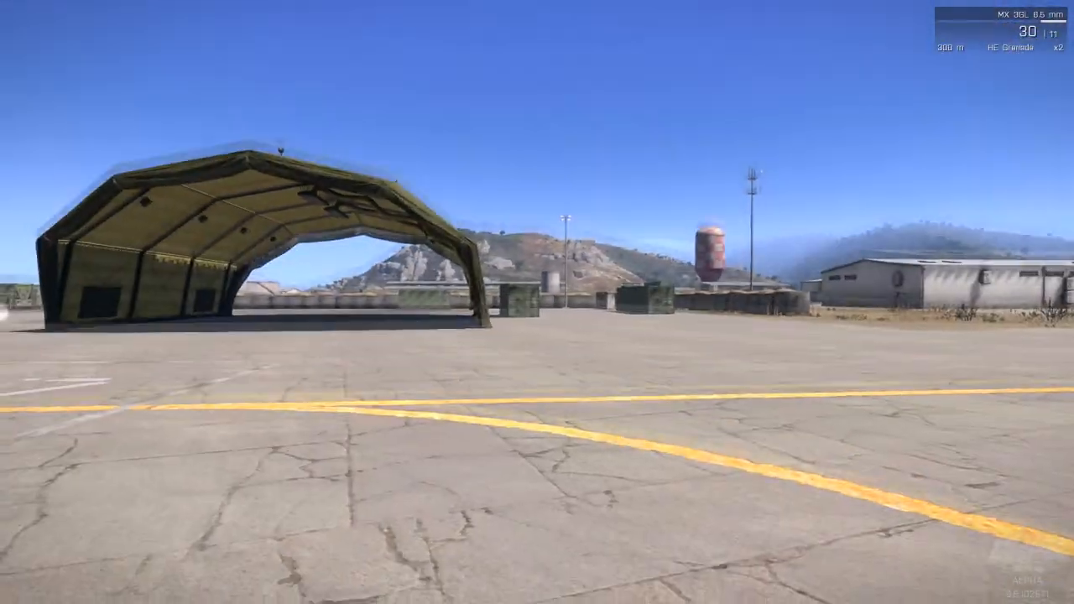
Check the player position and the Startlocation and Boats markers on the mission map around Stratis Air Base
key("m")
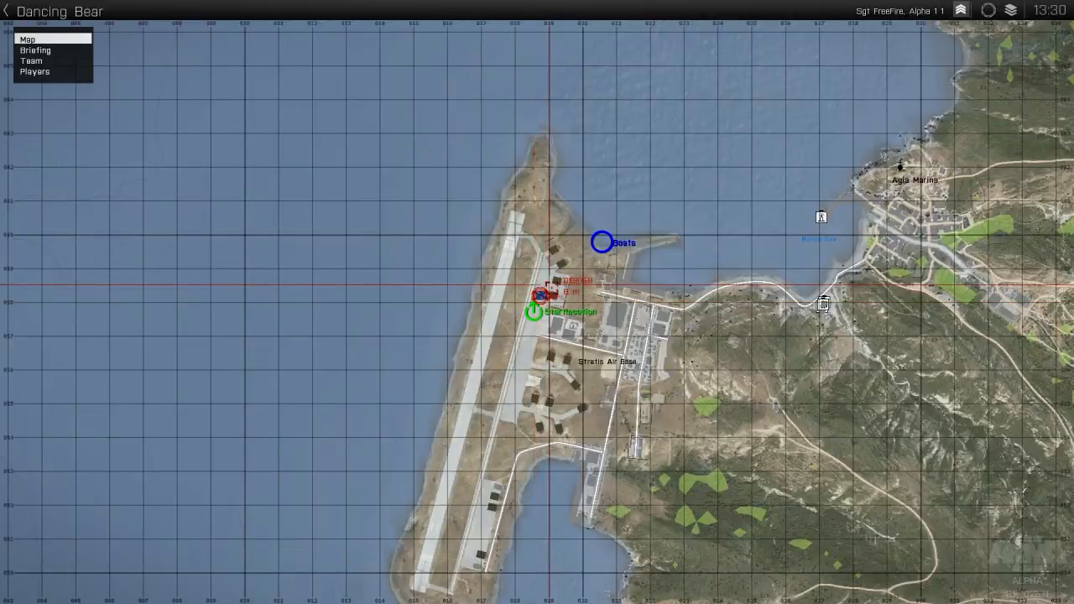
scroll(530, 288, "up", 8)
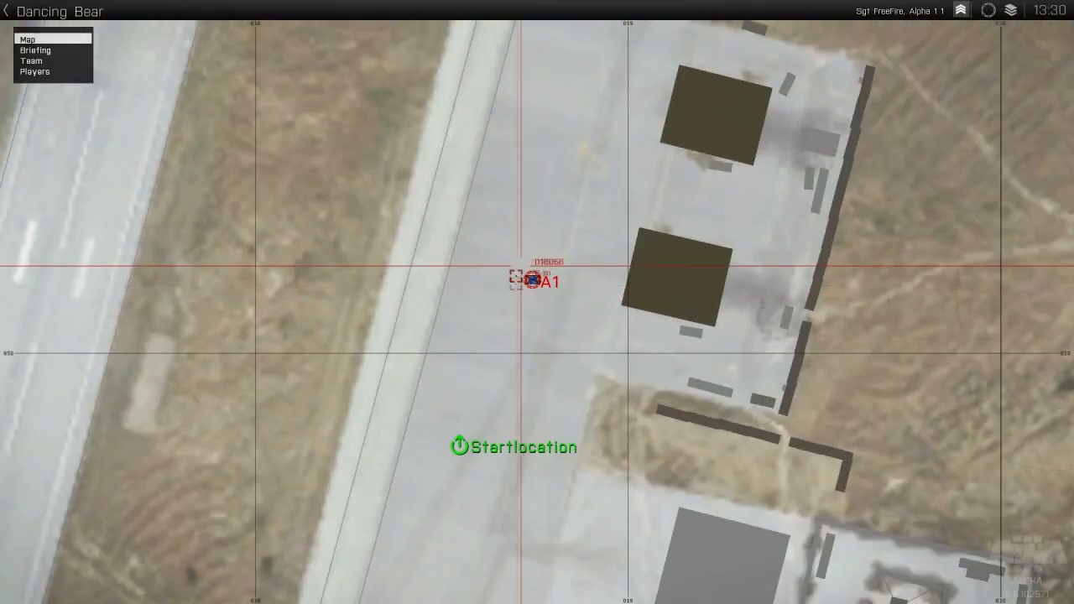
scroll(555, 314, "down", 5)
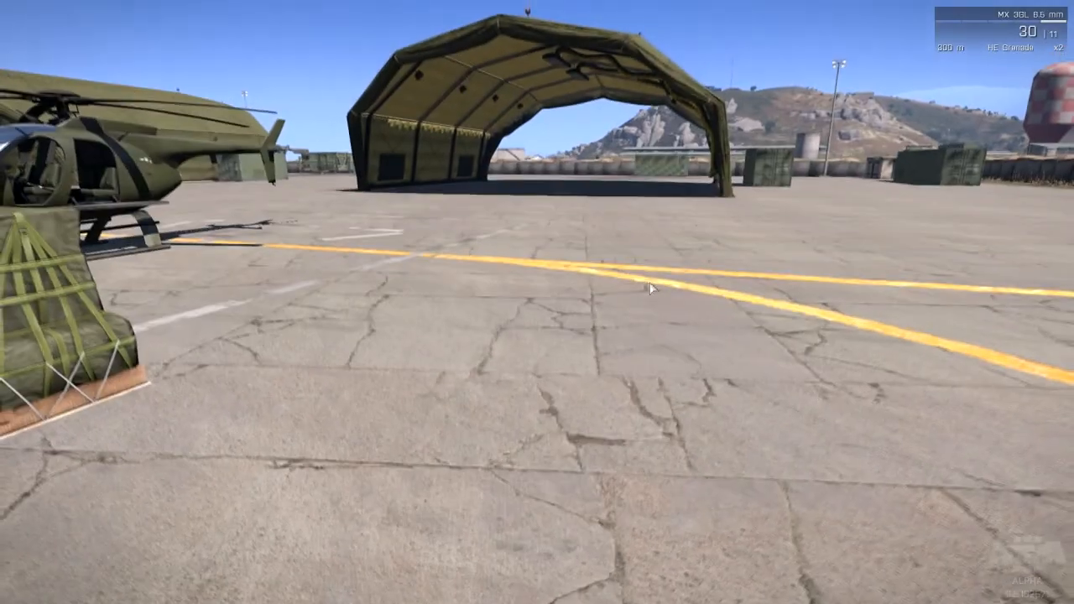
Suspend the running Dancing Bear mission and confirm returning all players to the lobby
key("Escape")
left_click(98, 556)
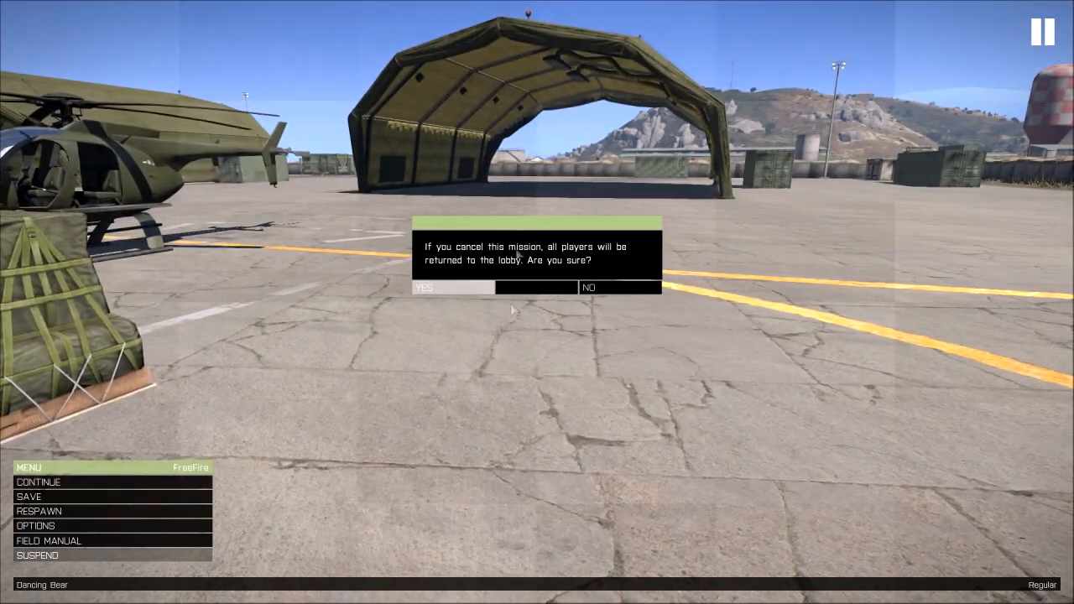
left_click(453, 285)
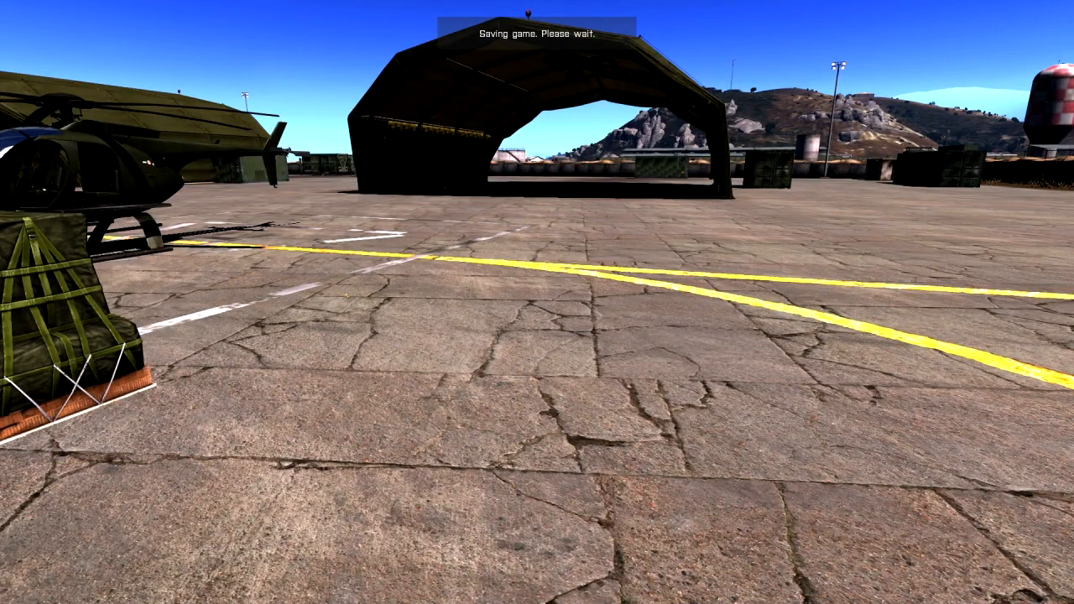